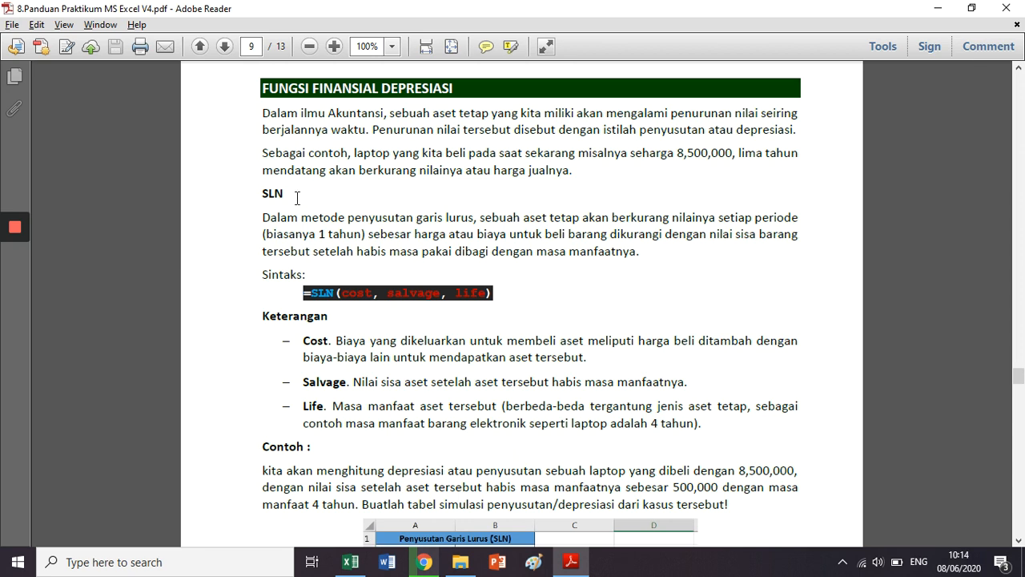
# Step: Read through the guide's depreciation section, covering the SLN, SYD, DB and DDB functions with their syntax, arguments and examples
pyautogui.click(280, 192)
pyautogui.scroll(-1, 284, 233)
pyautogui.scroll(-18, 284, 233)
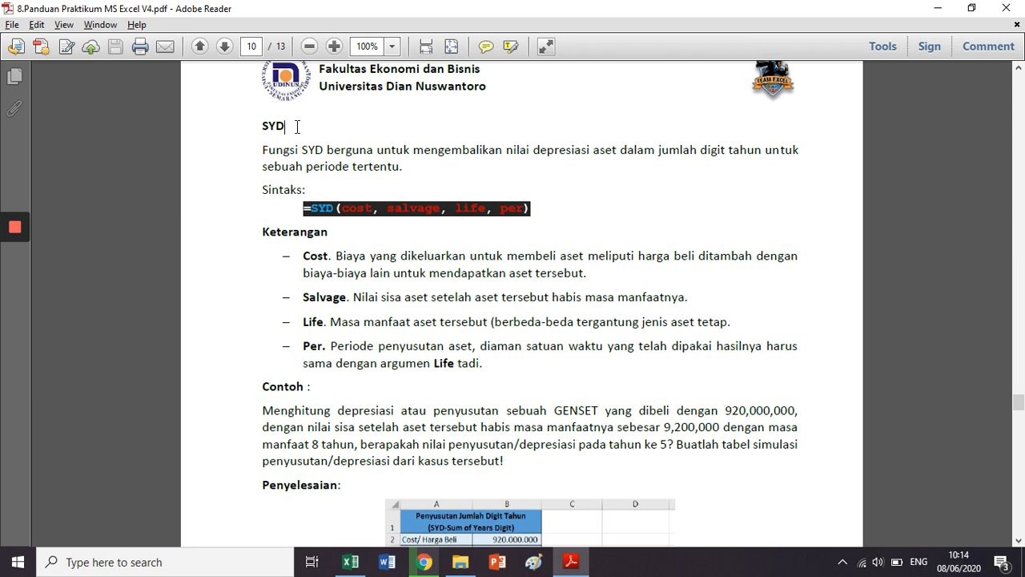
pyautogui.scroll(-15, 297, 128)
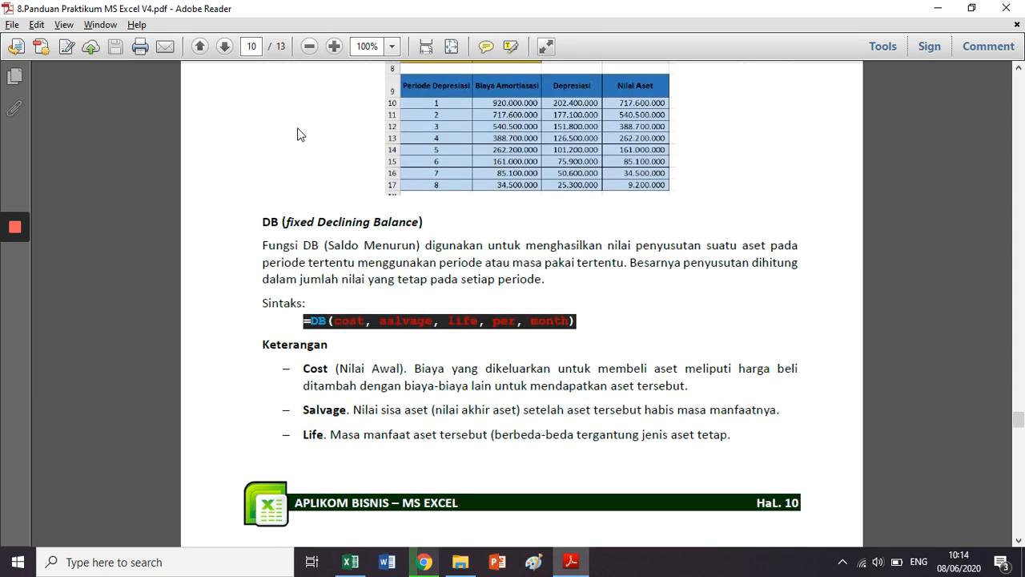
pyautogui.scroll(-2, 297, 134)
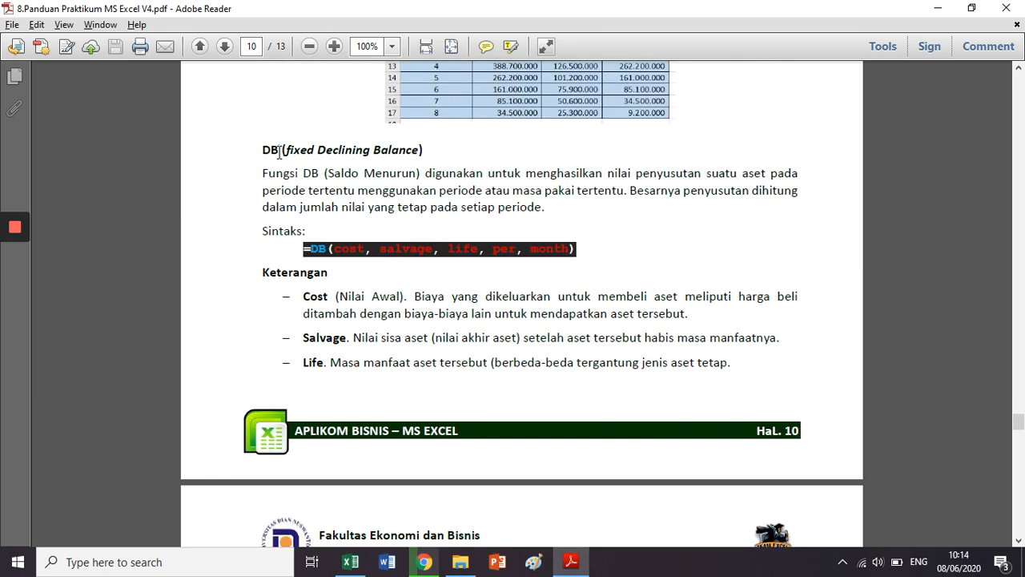
pyautogui.scroll(-10, 279, 152)
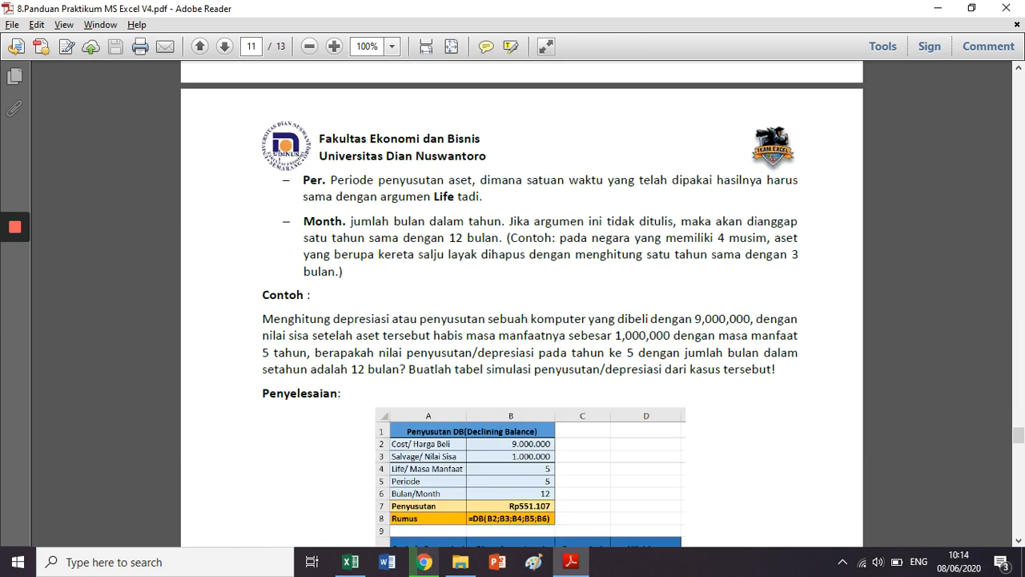
pyautogui.scroll(-12, 282, 152)
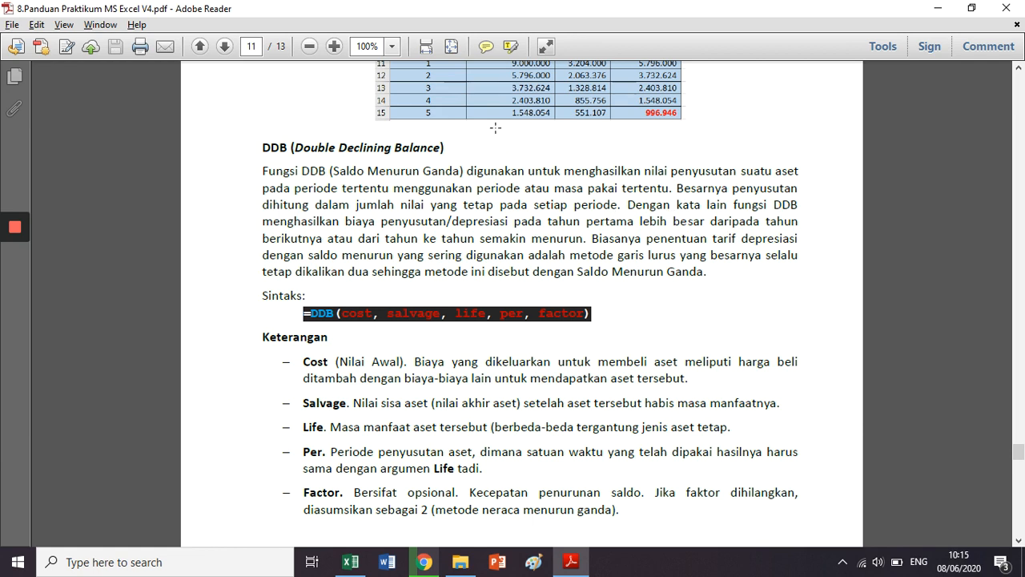
pyautogui.scroll(-1, 394, 141)
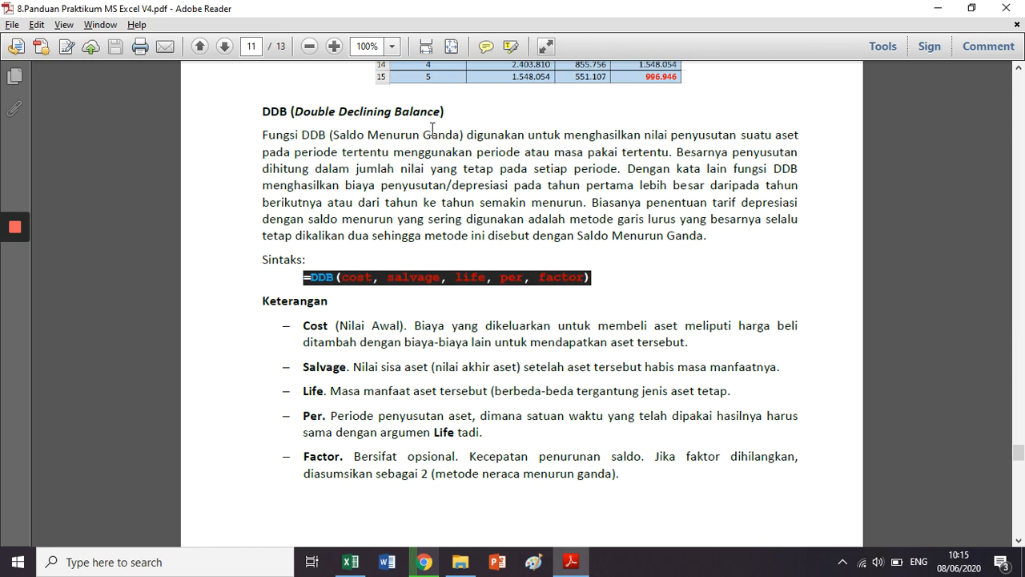
pyautogui.scroll(6, 490, 343)
pyautogui.scroll(20, 490, 344)
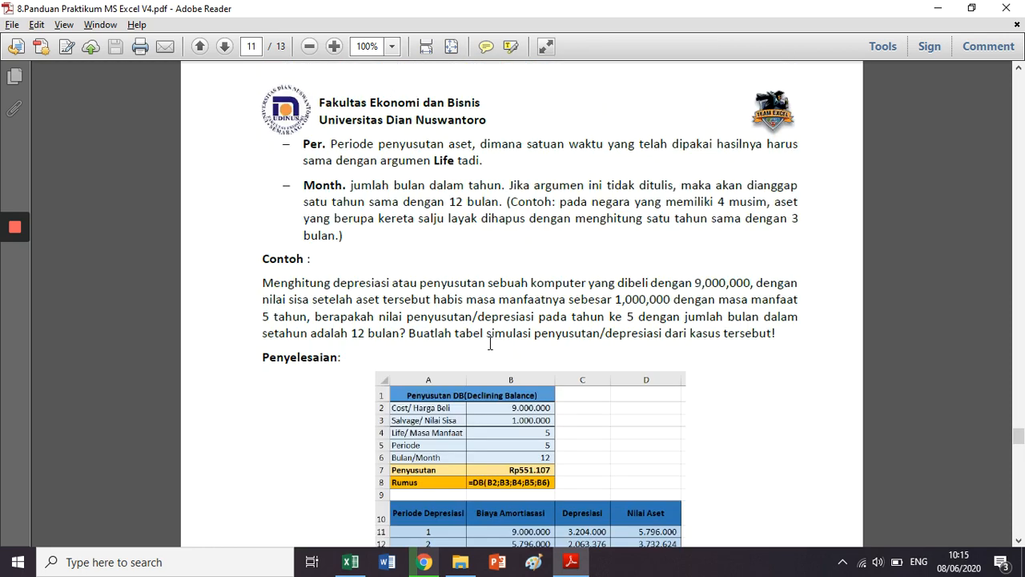
pyautogui.scroll(10, 490, 344)
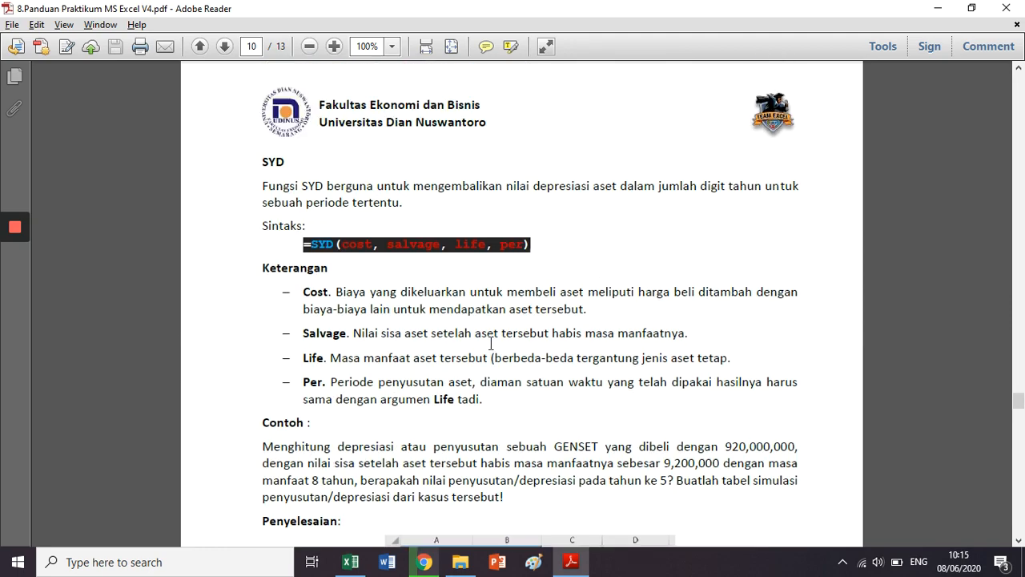
pyautogui.scroll(5, 490, 343)
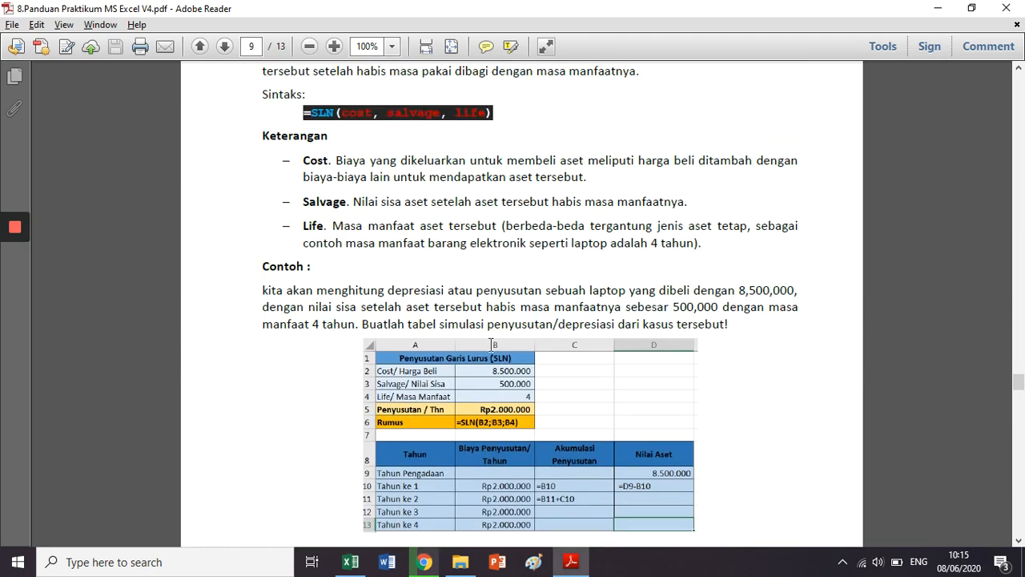
pyautogui.scroll(-1, 490, 344)
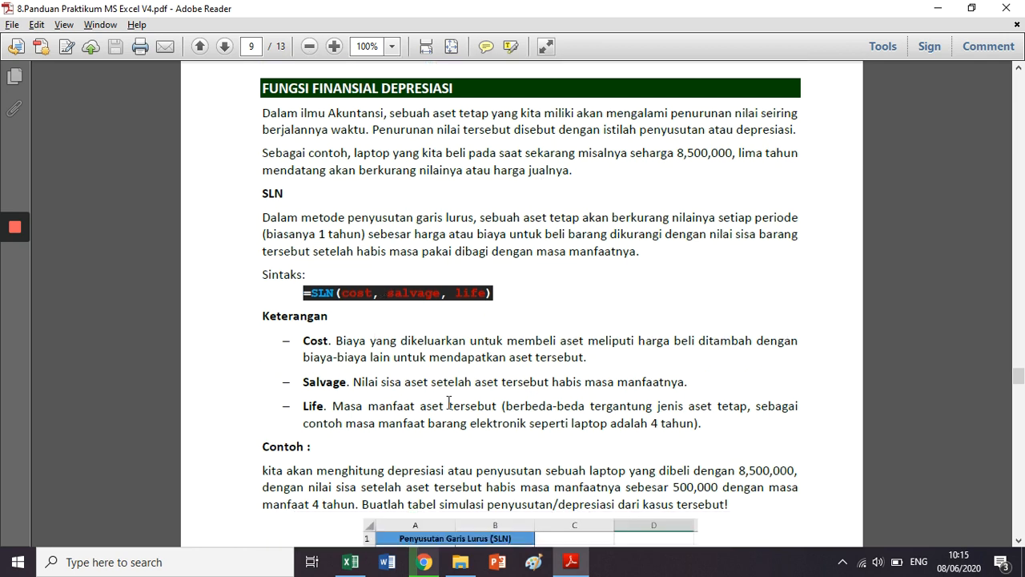
# Step: Switch to the Penjelasan Fungsi Depresiasi workbook in Excel and examine the SLN straight-line heading and the Ciri-ciri note beneath it
pyautogui.click(350, 561)
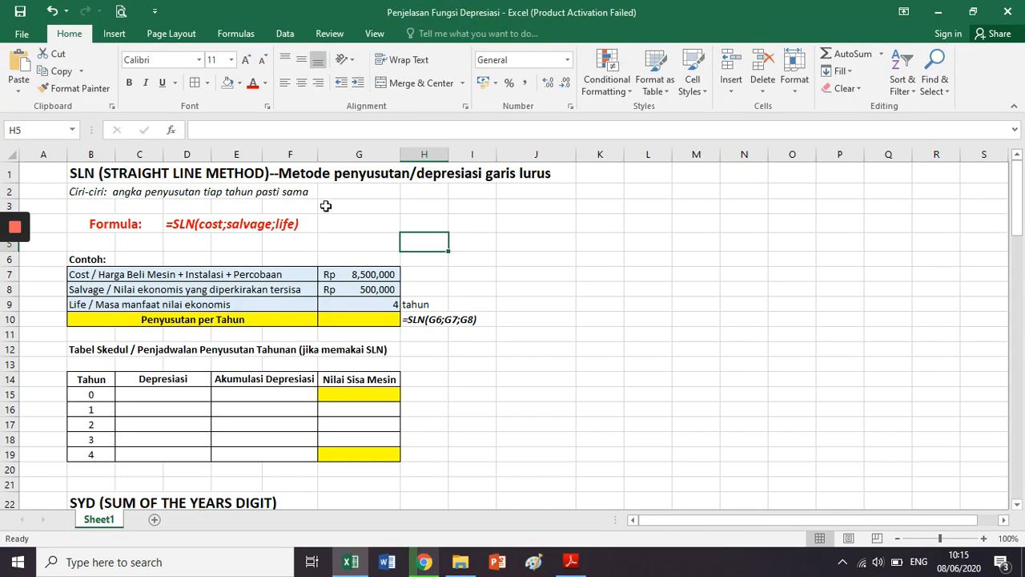
pyautogui.click(328, 205)
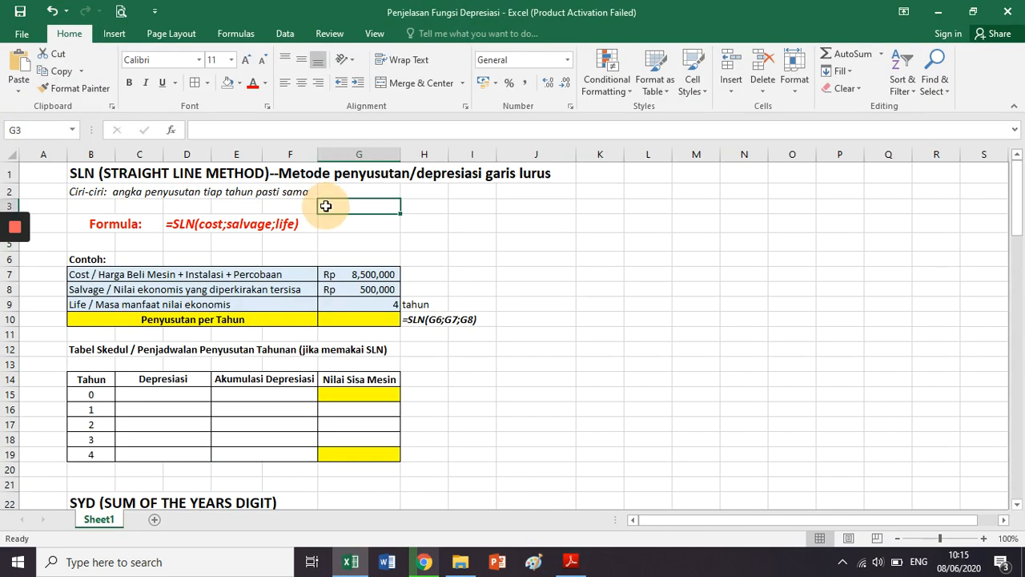
pyautogui.click(107, 172)
pyautogui.moveTo(107, 173); pyautogui.dragTo(226, 173)
pyautogui.click(226, 173)
pyautogui.click(142, 172)
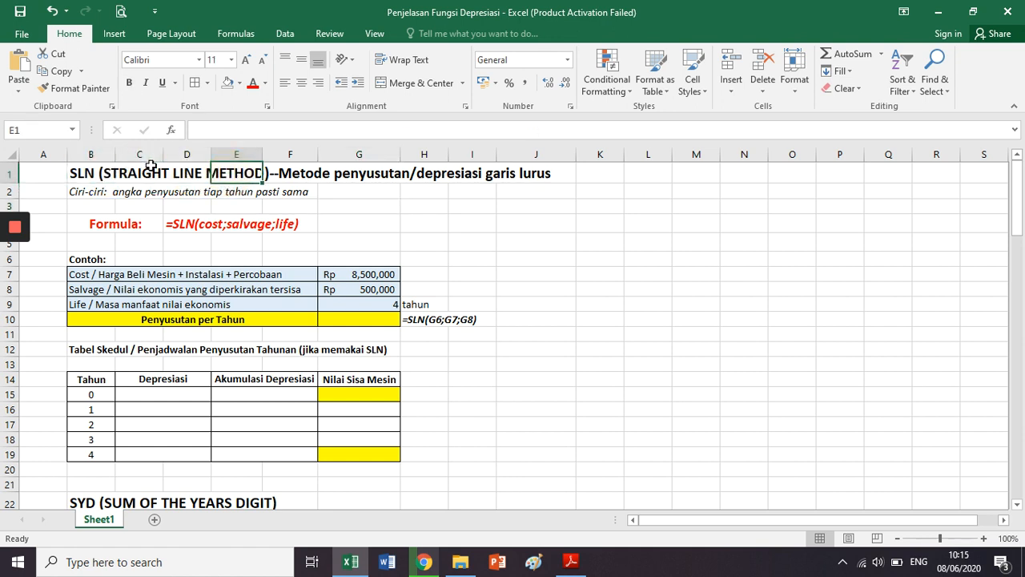
pyautogui.click(192, 173)
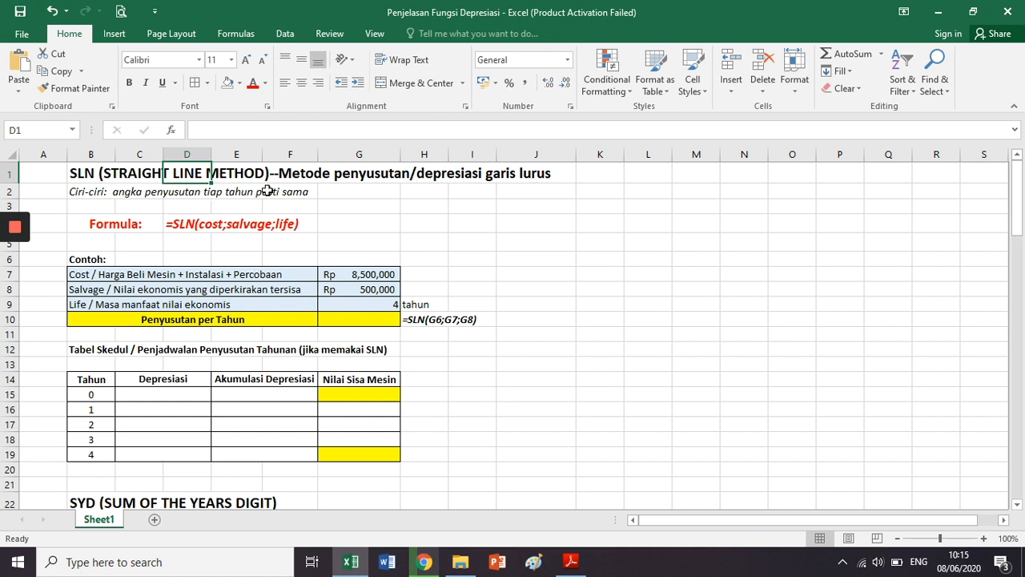
pyautogui.click(139, 190)
pyautogui.moveTo(139, 190); pyautogui.dragTo(196, 191)
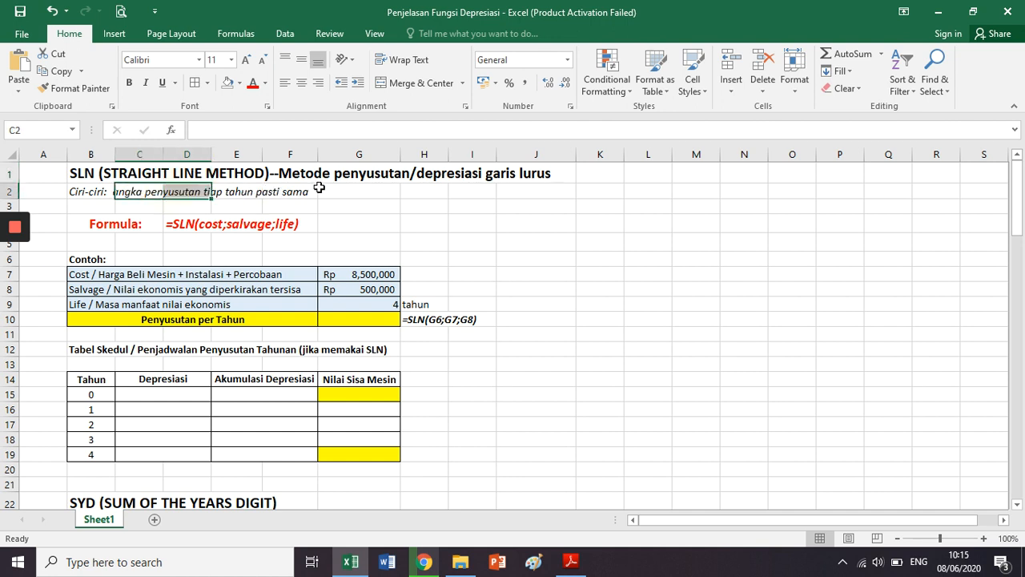
pyautogui.moveTo(352, 179); pyautogui.dragTo(513, 172)
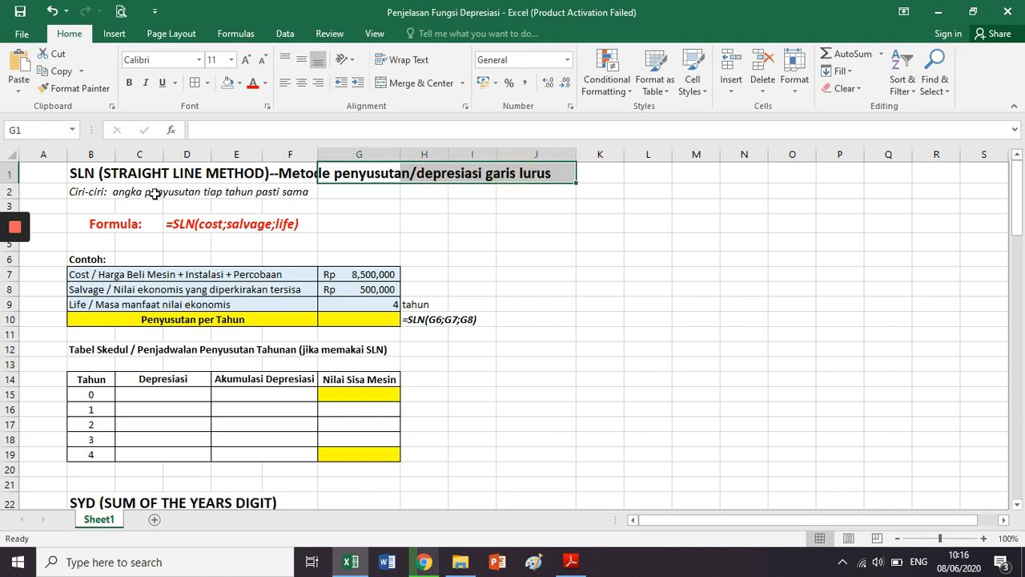
pyautogui.click(145, 193)
pyautogui.moveTo(145, 193); pyautogui.dragTo(290, 192)
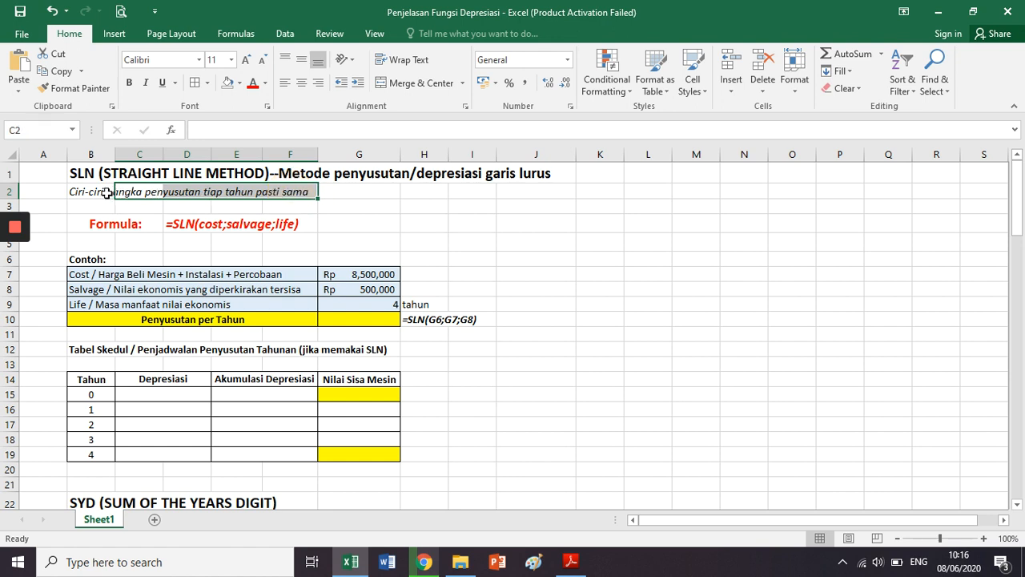
pyautogui.moveTo(106, 193); pyautogui.dragTo(298, 191)
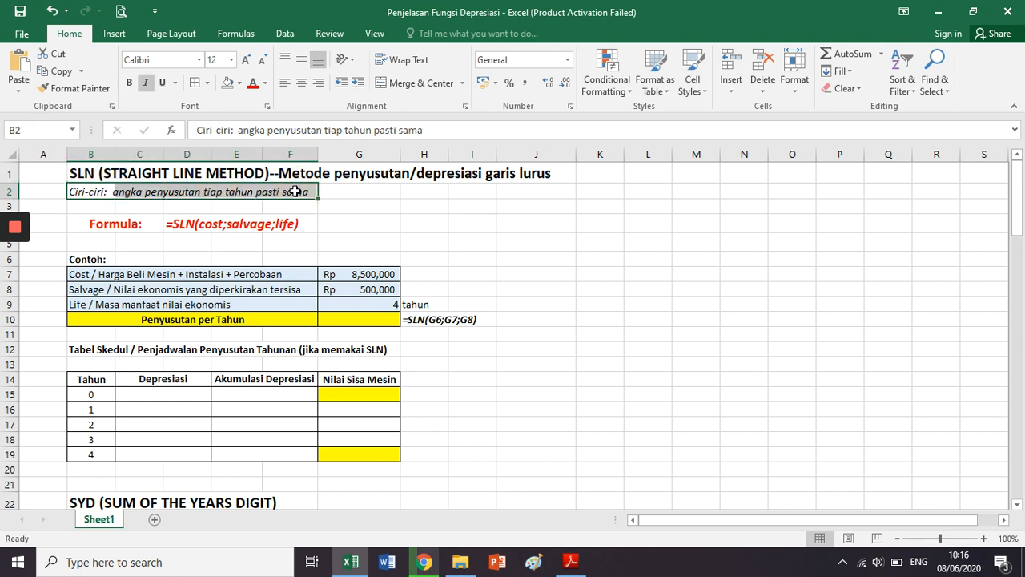
# Step: Examine the SLN formula's cost, salvage and life arguments and match them to the example's rows and the Penyusutan per Tahun row
pyautogui.click(185, 226)
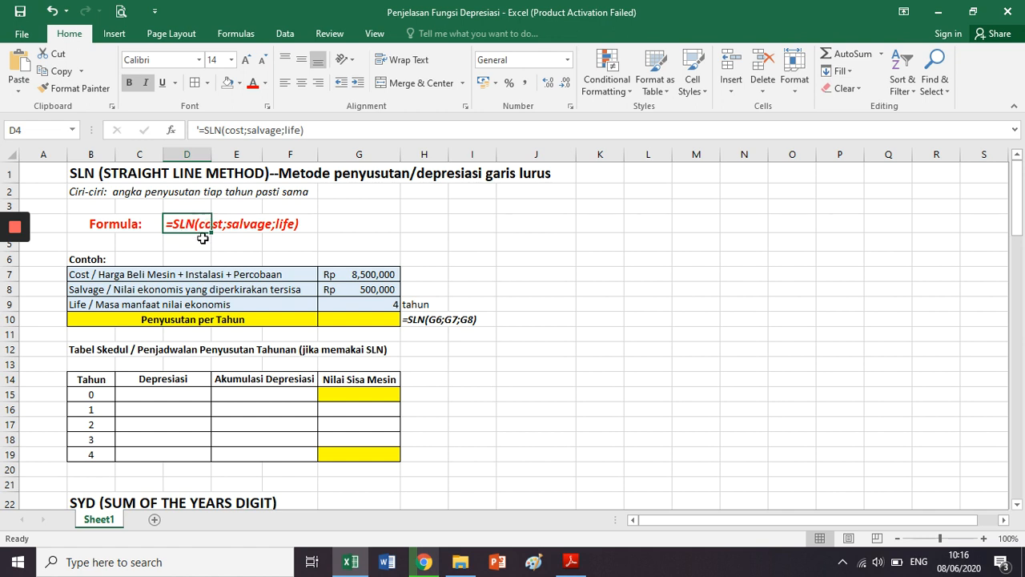
pyautogui.click(234, 225)
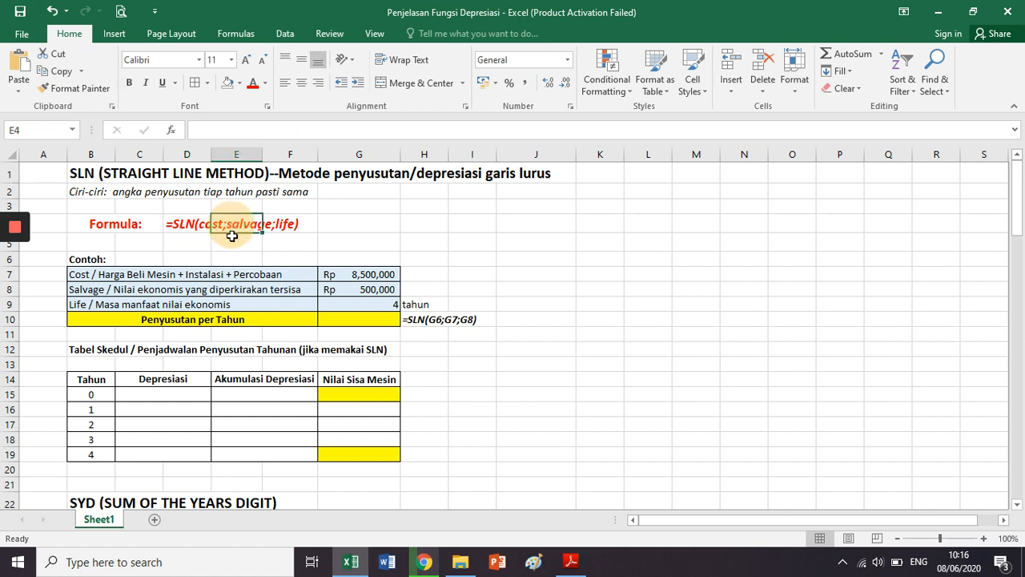
pyautogui.click(280, 225)
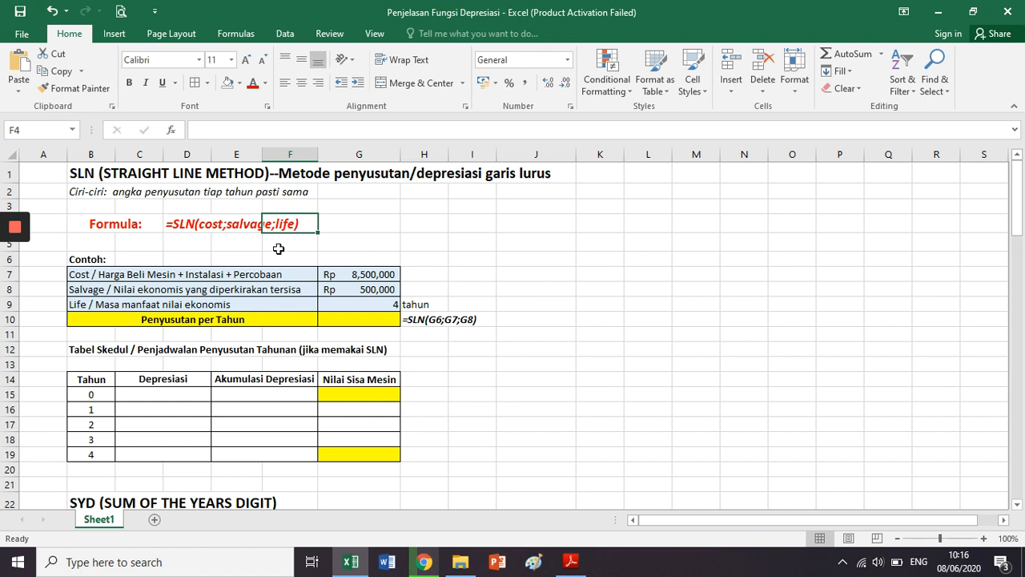
pyautogui.click(215, 225)
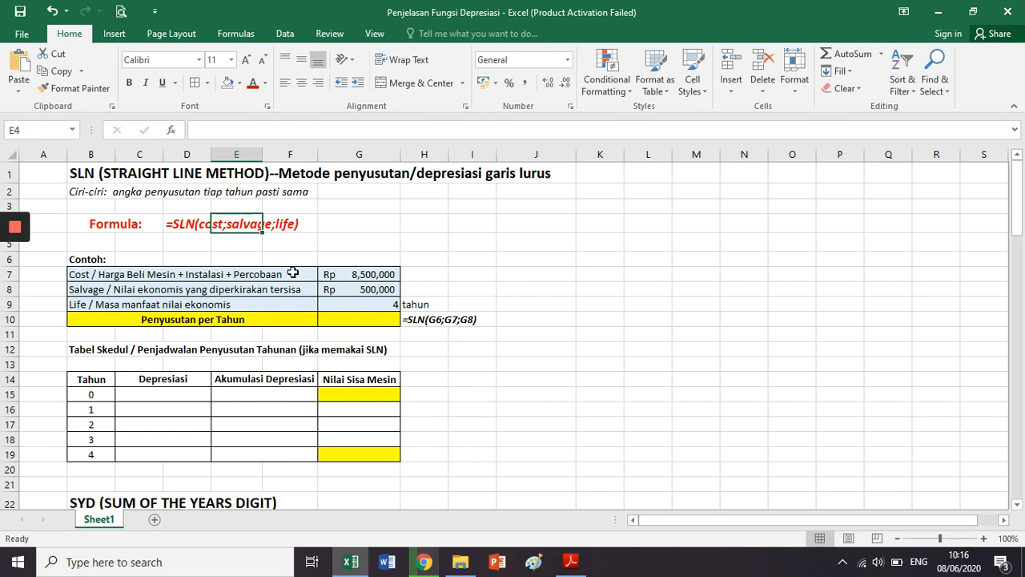
pyautogui.click(218, 276)
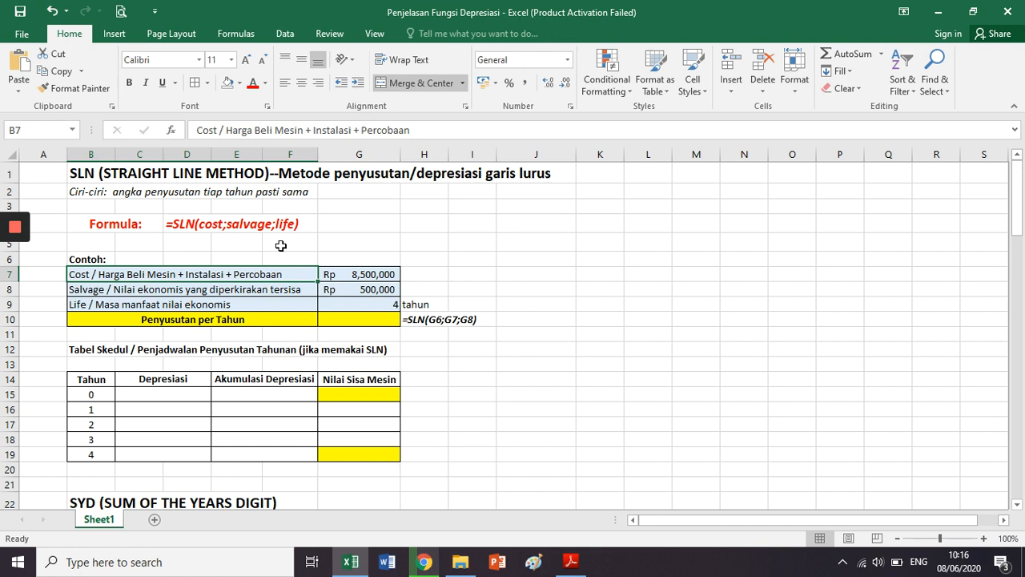
pyautogui.click(346, 277)
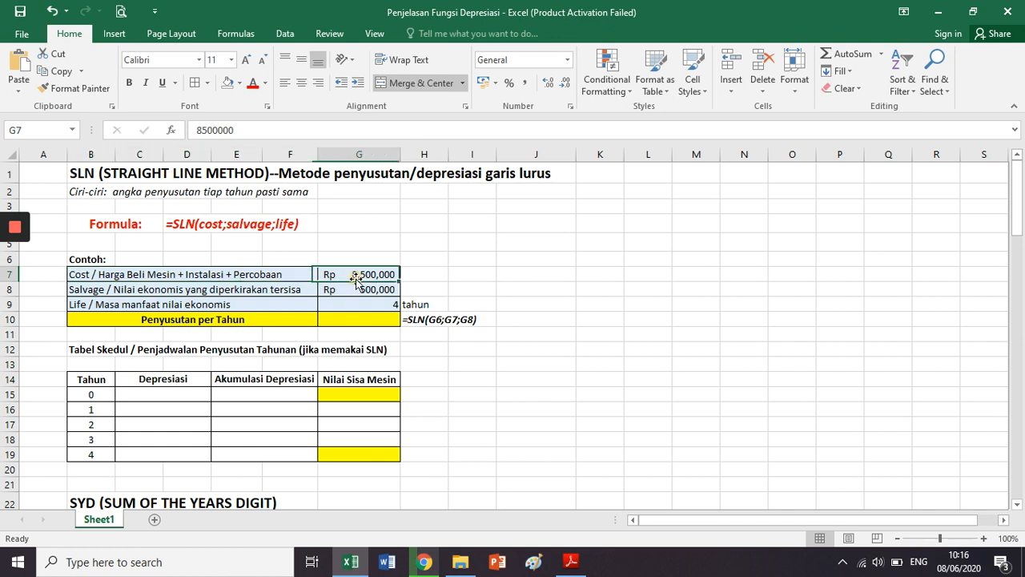
pyautogui.click(288, 291)
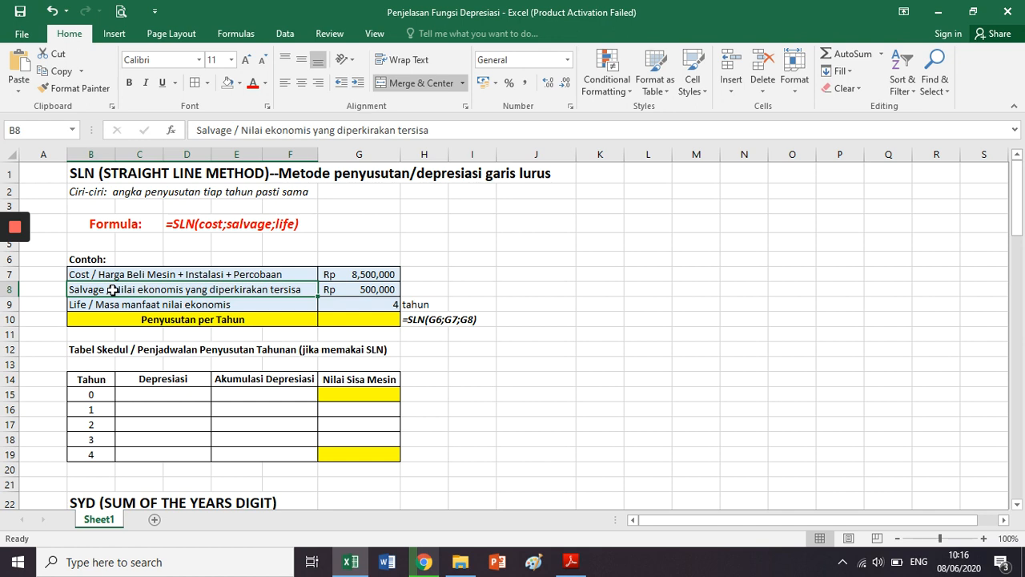
pyautogui.click(244, 224)
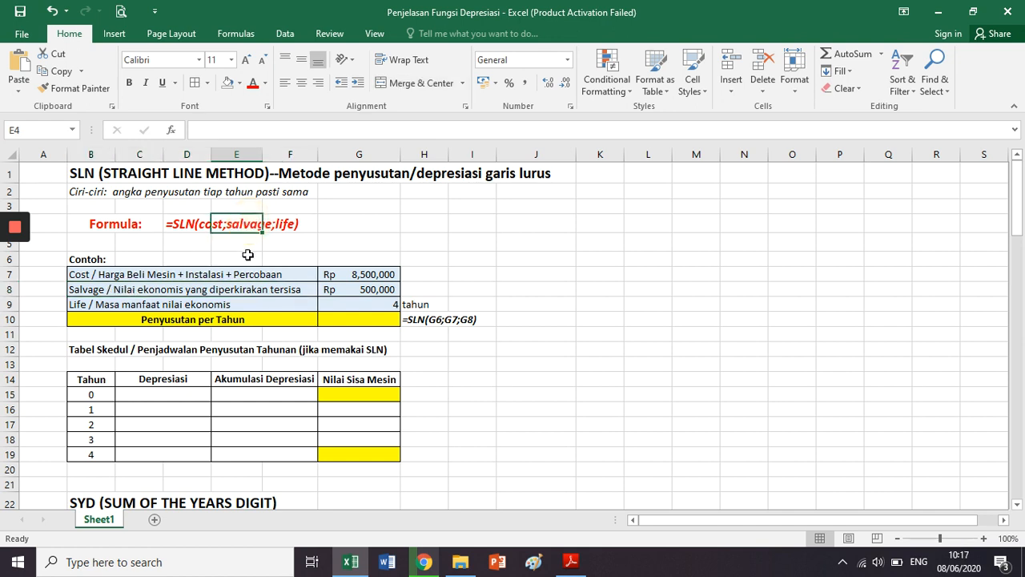
pyautogui.click(90, 289)
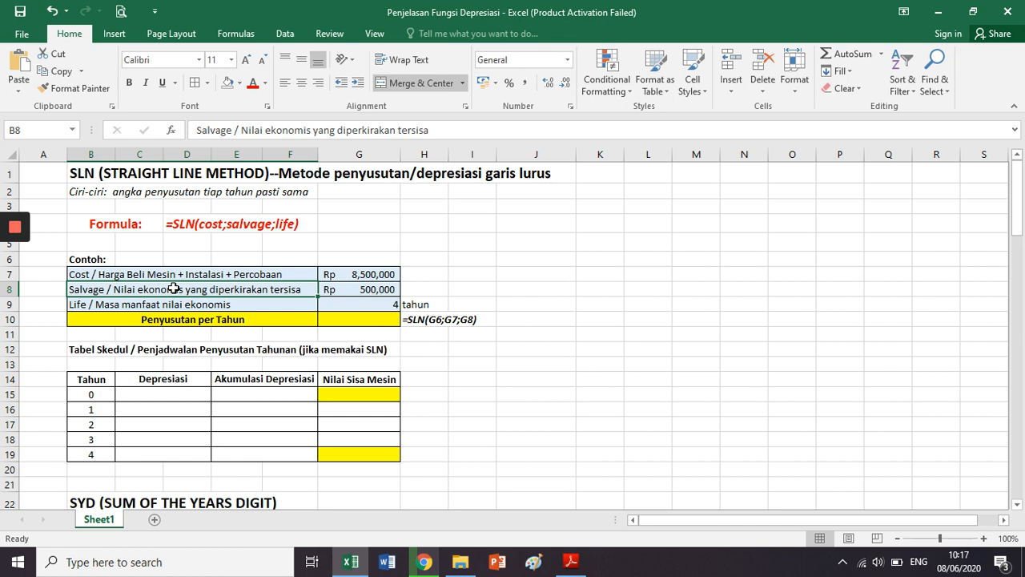
pyautogui.click(354, 290)
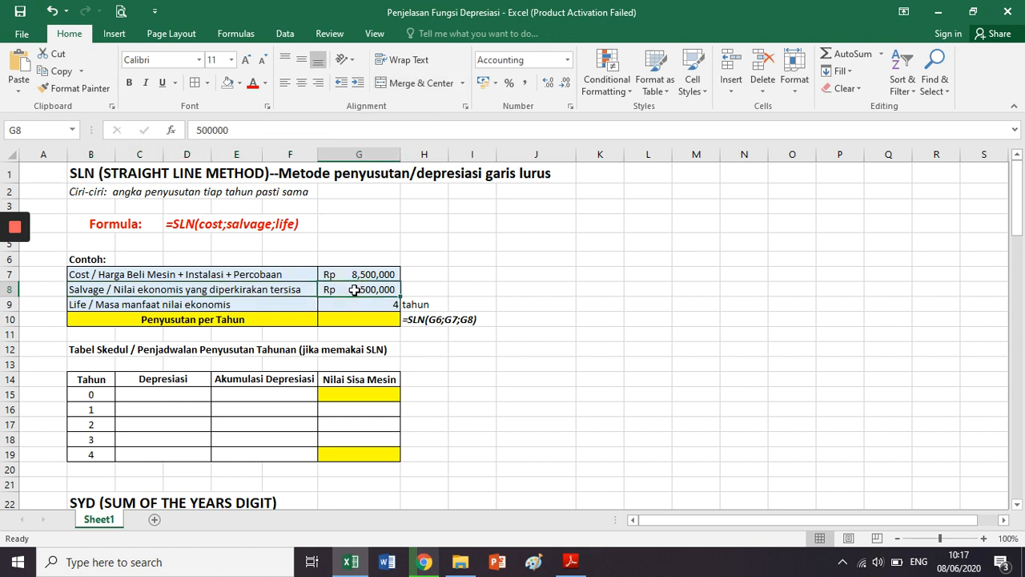
pyautogui.click(305, 302)
pyautogui.click(360, 305)
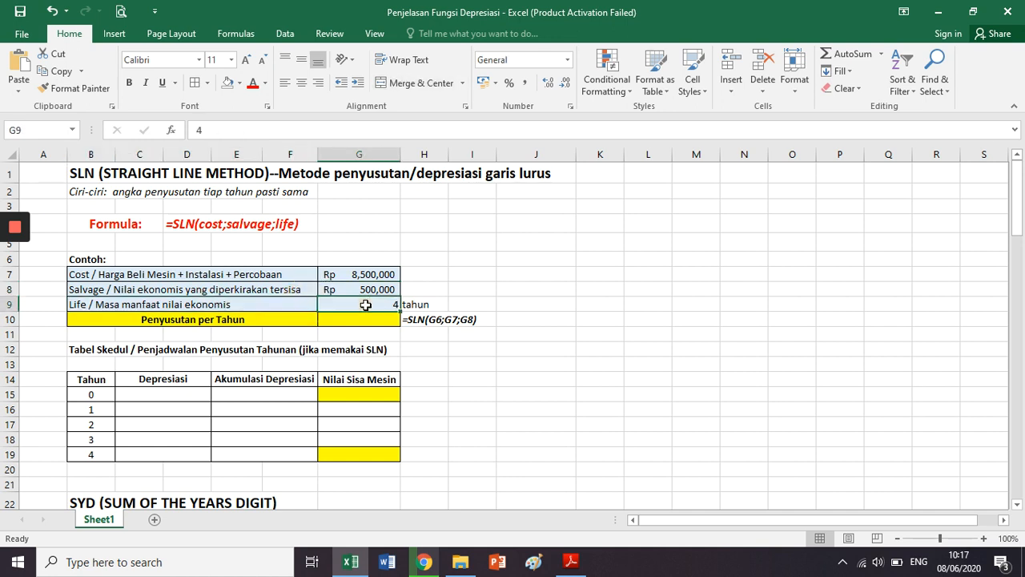
pyautogui.click(363, 319)
pyautogui.click(226, 319)
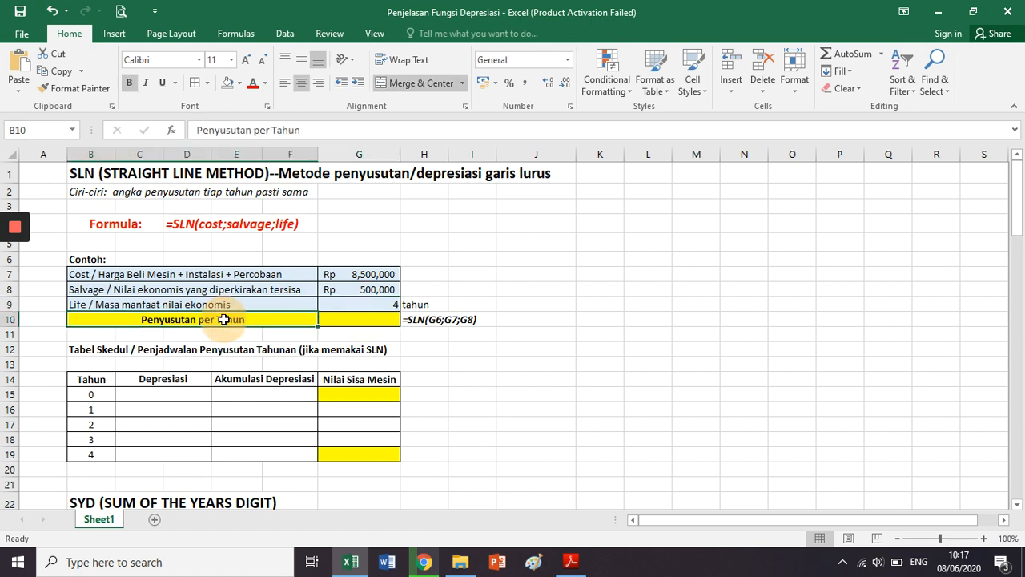
# Step: Calculate the Penyusutan per Tahun in G10 with =SLN(G7;G8;G9), using the example's cost, salvage and life cells
pyautogui.click(338, 321)
pyautogui.write('=')
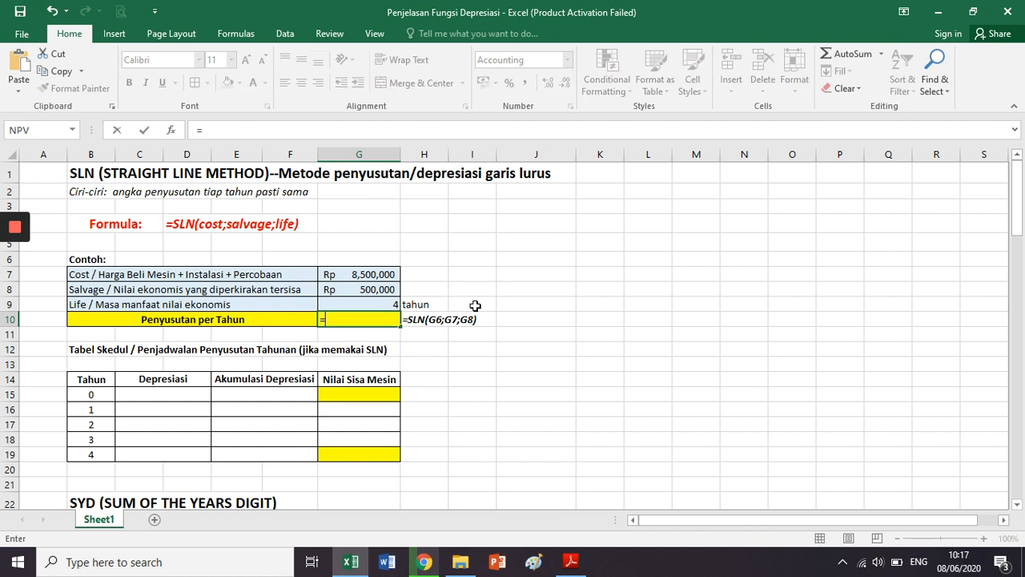
pyautogui.write('sln')
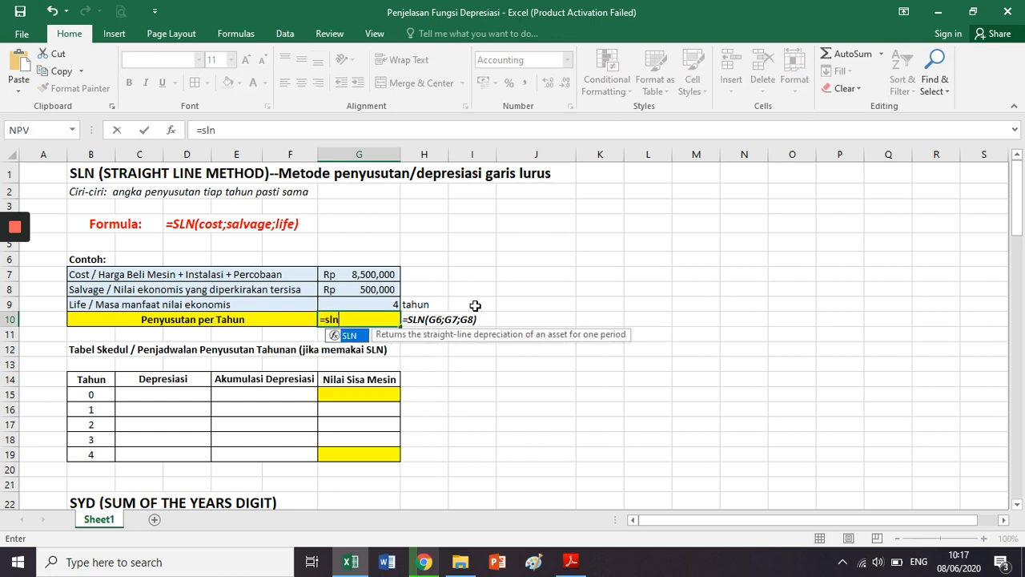
pyautogui.write('(')
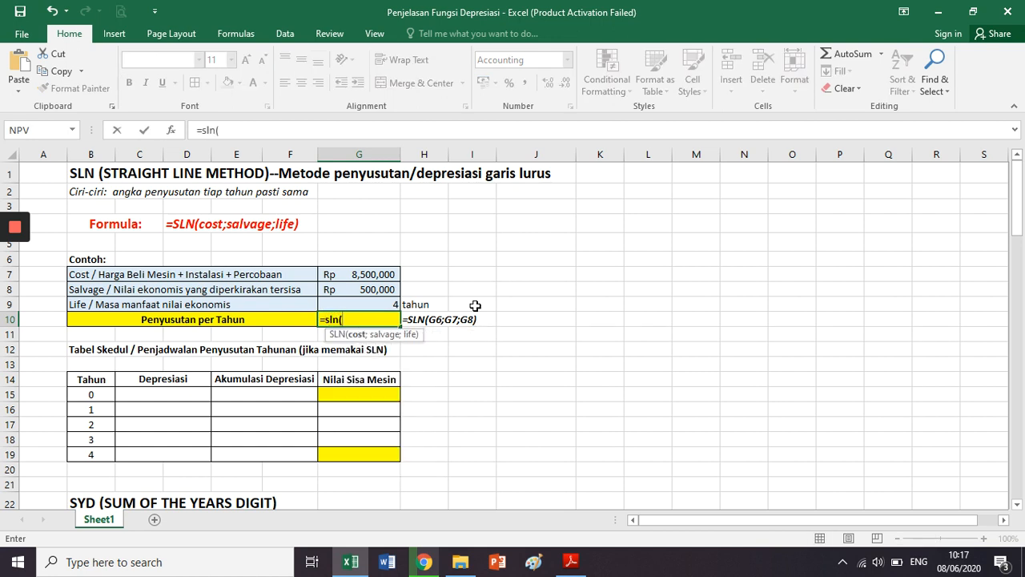
pyautogui.click(372, 275)
pyautogui.write(';')
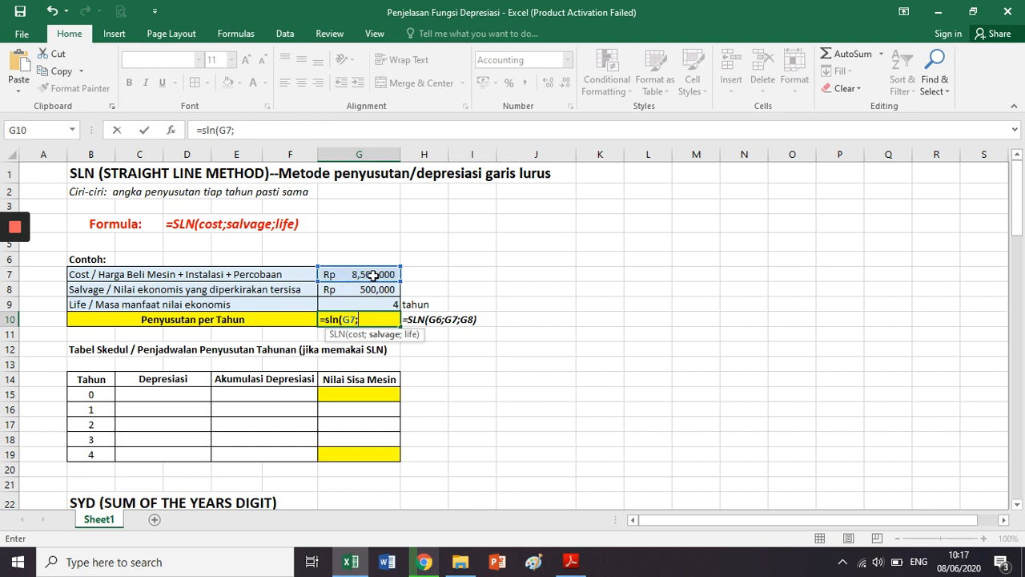
pyautogui.click(372, 289)
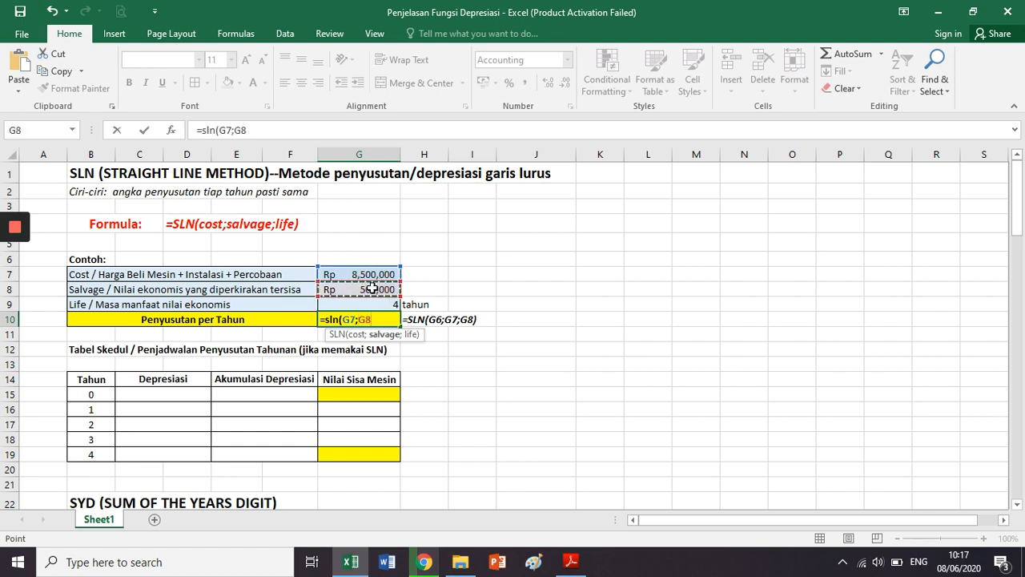
pyautogui.write(';')
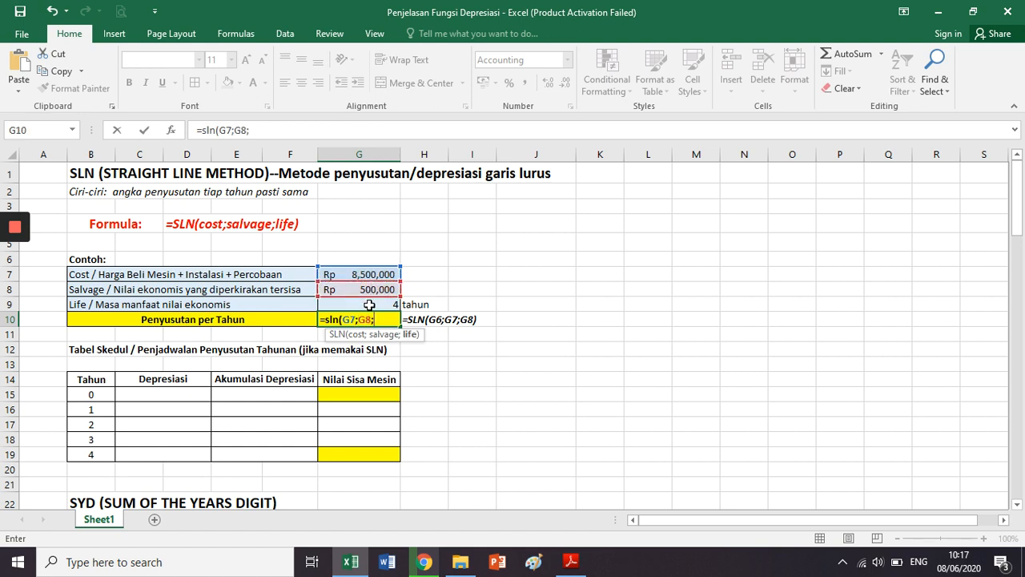
pyautogui.click(369, 306)
pyautogui.write(')')
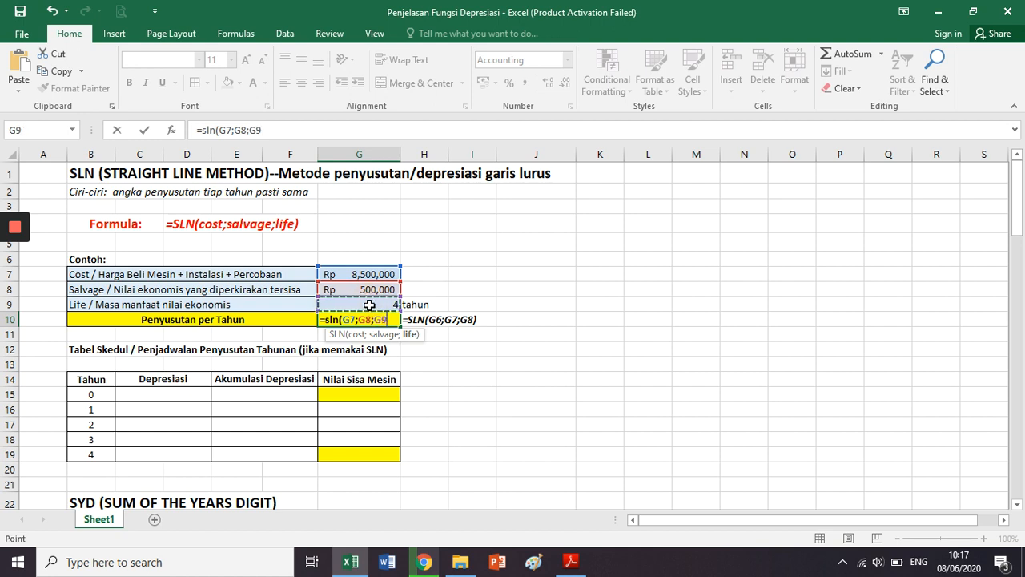
pyautogui.press('Return')
# Step: Apply the Accounting number format to the Penyusutan per Tahun result in G10
pyautogui.press('Up')
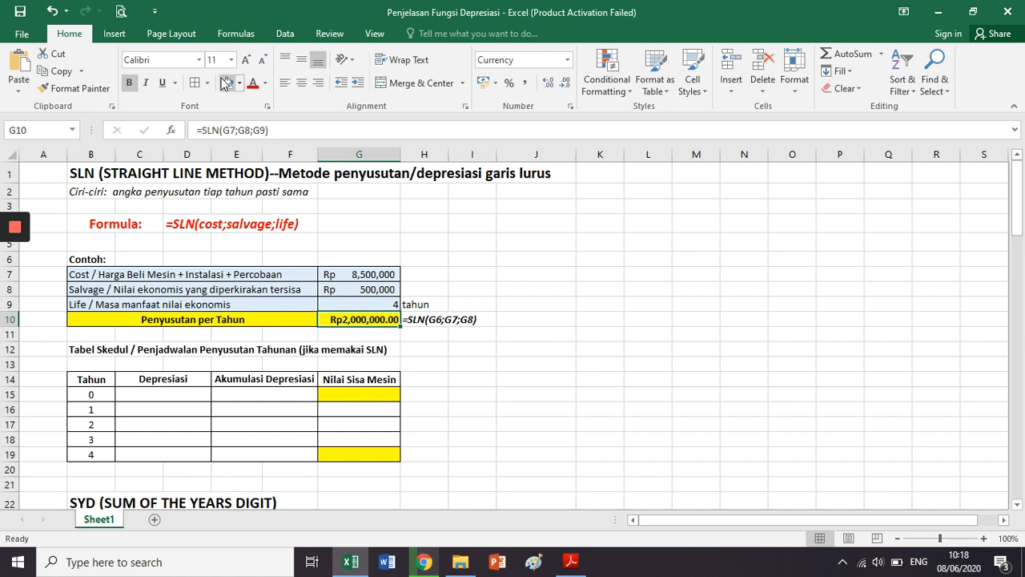
pyautogui.click(567, 60)
pyautogui.click(537, 187)
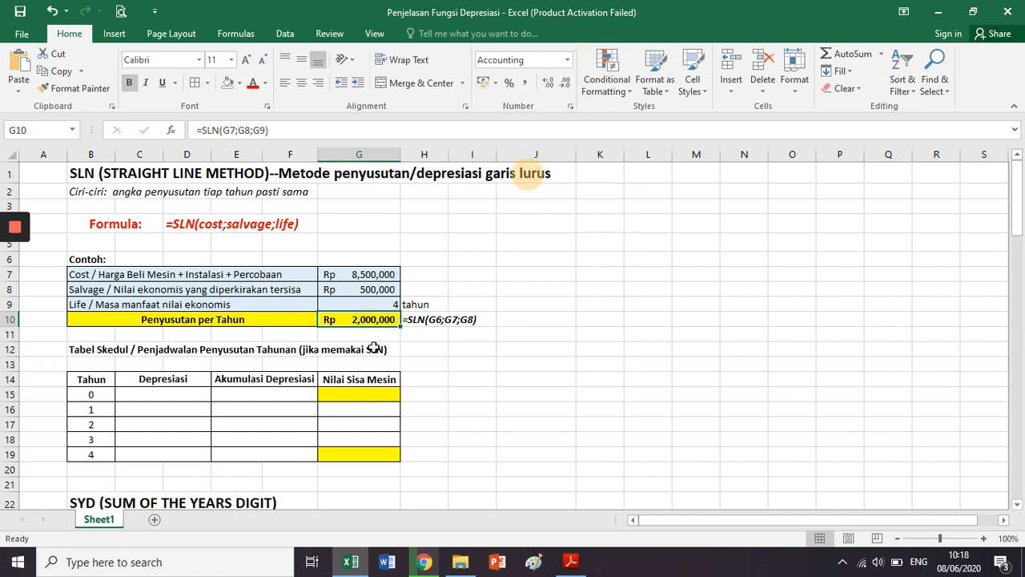
pyautogui.click(280, 322)
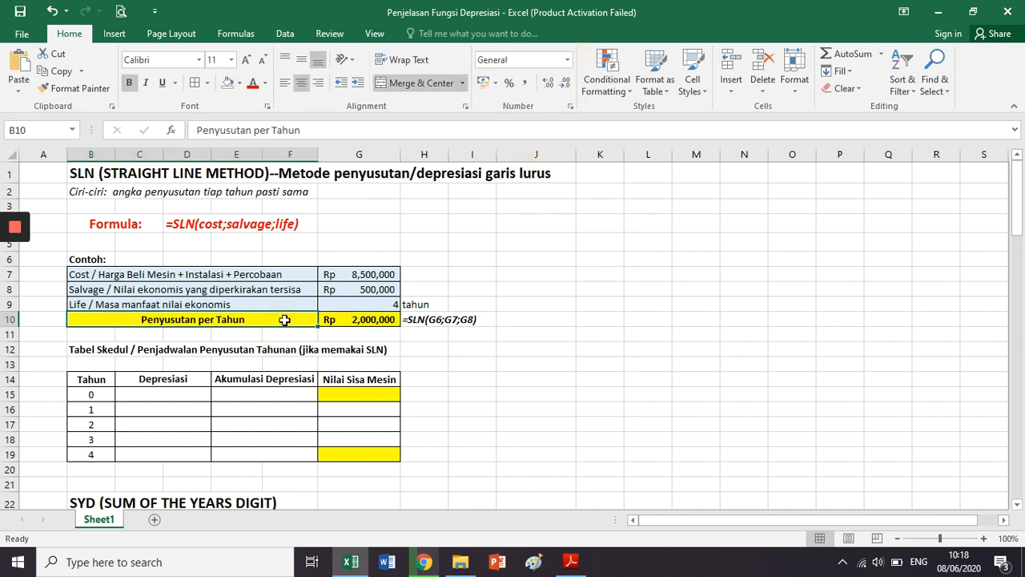
pyautogui.click(343, 320)
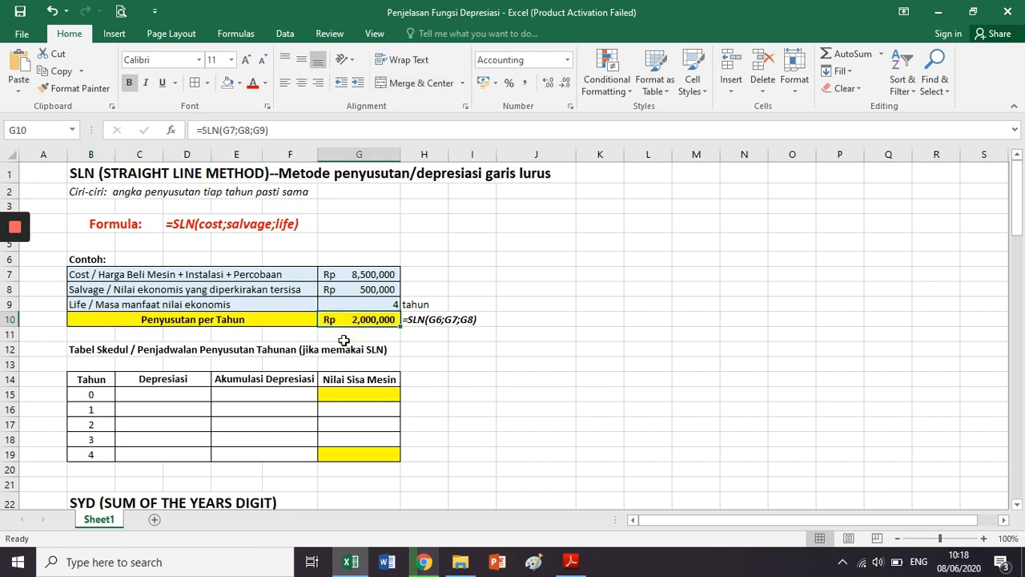
# Step: Fill the year 0 Nilai Sisa Mesin cell of the SLN schedule table with =G7, the machine's cost
pyautogui.click(99, 349)
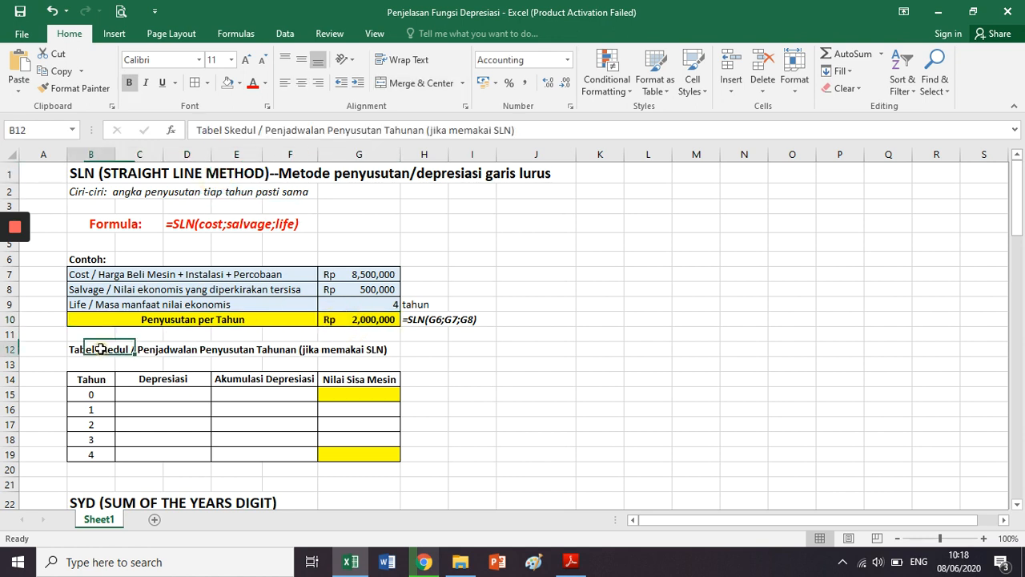
pyautogui.moveTo(99, 349); pyautogui.dragTo(418, 462)
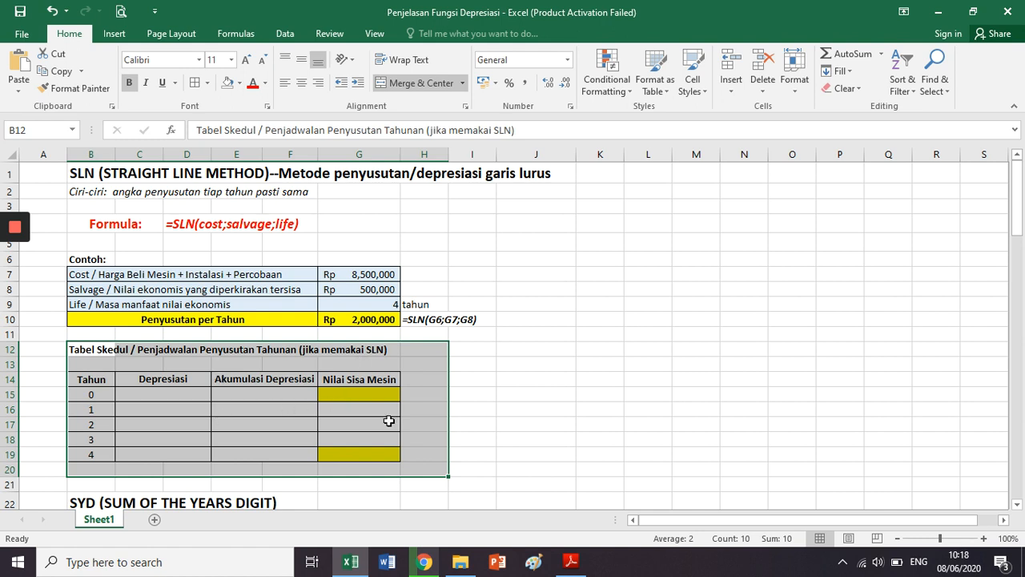
pyautogui.scroll(-1, 294, 385)
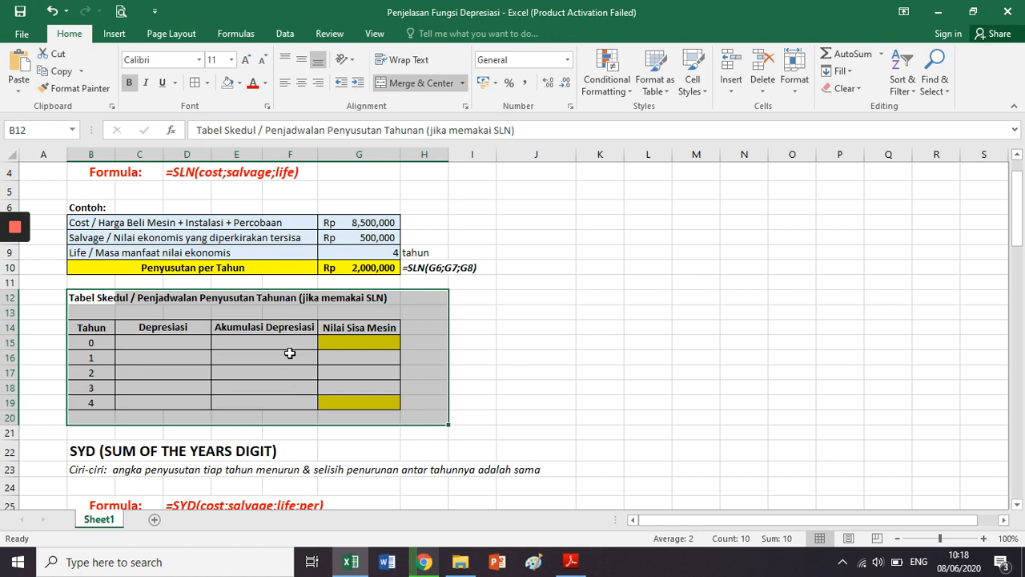
pyautogui.click(340, 344)
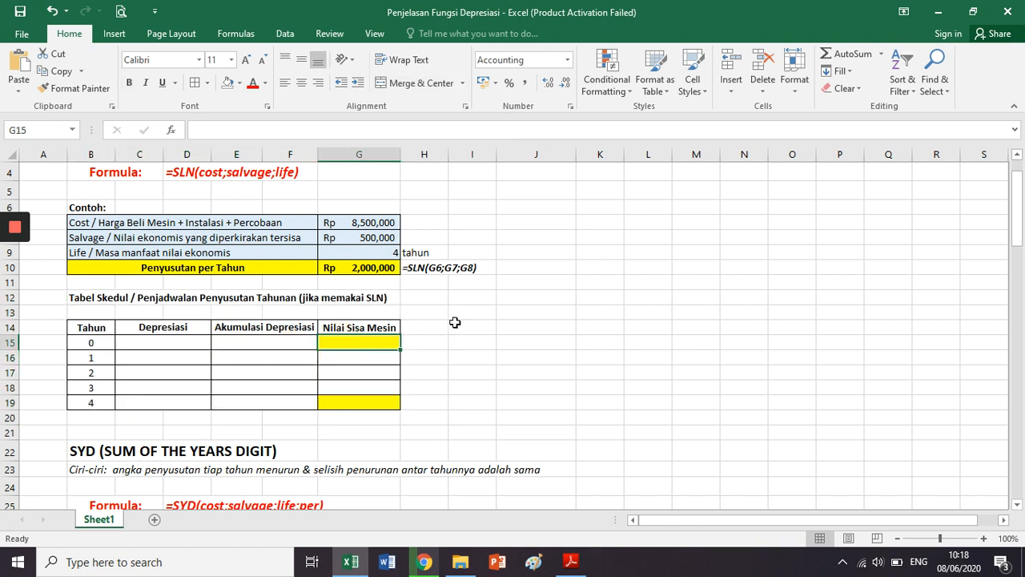
pyautogui.write('=')
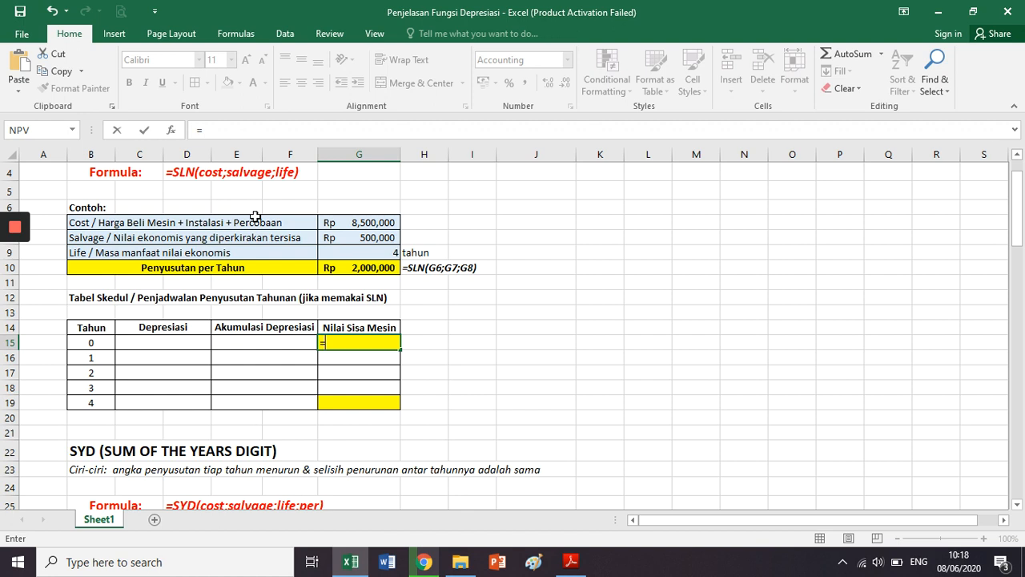
pyautogui.click(341, 226)
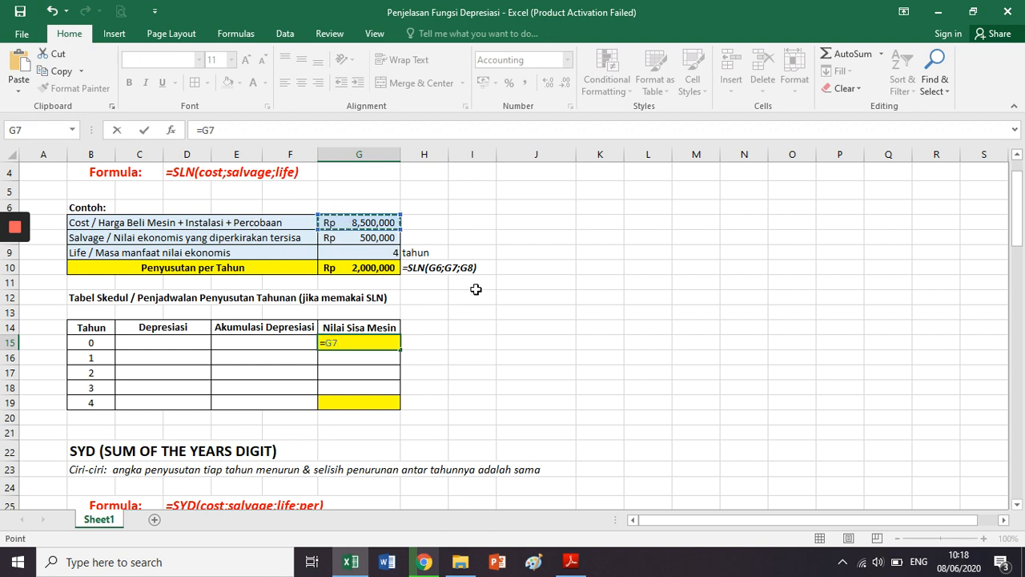
pyautogui.press('Return')
# Step: Calculate the year 1 Depresiasi in C16 of the schedule table with the SLN function on G7, G8 and G9
pyautogui.press('Left')
pyautogui.press('Left')
pyautogui.press('Left')
pyautogui.press('Left')
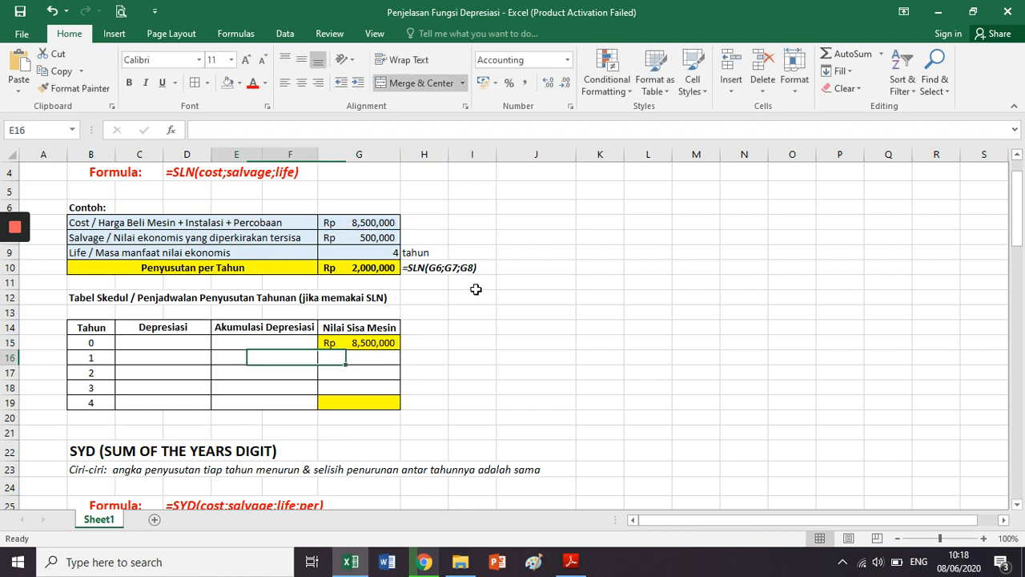
pyautogui.write('=')
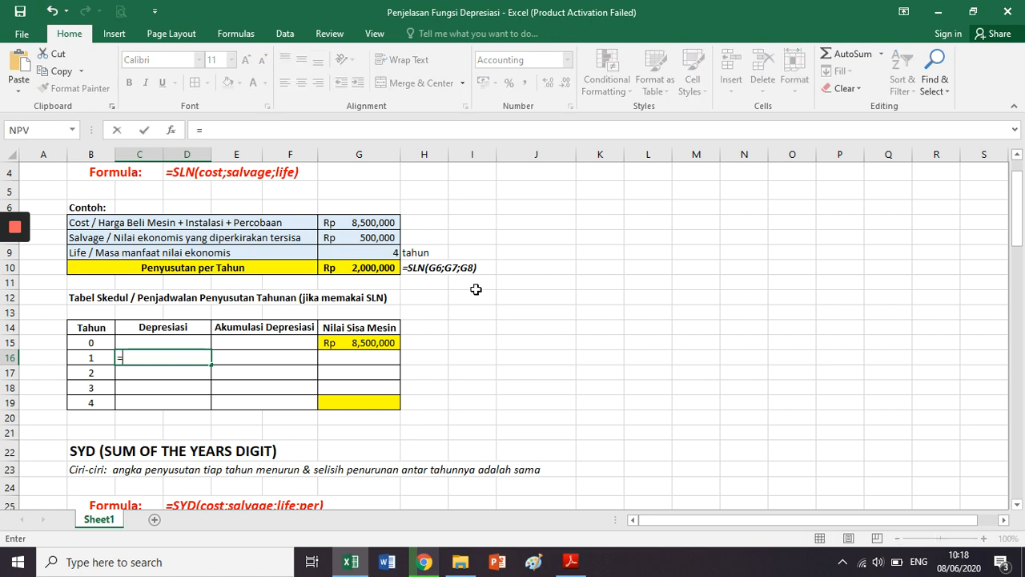
pyautogui.write('sln(')
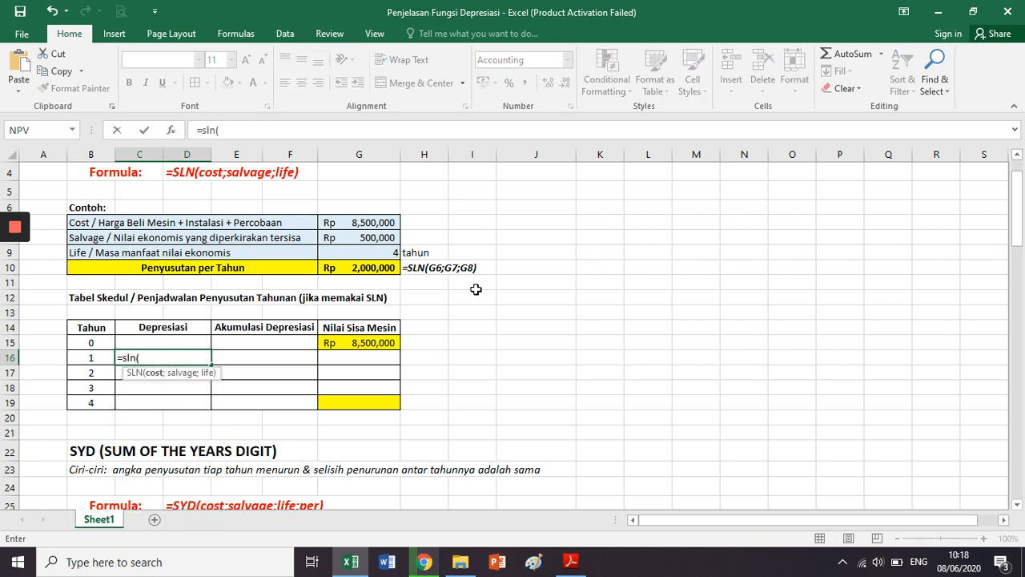
pyautogui.click(385, 223)
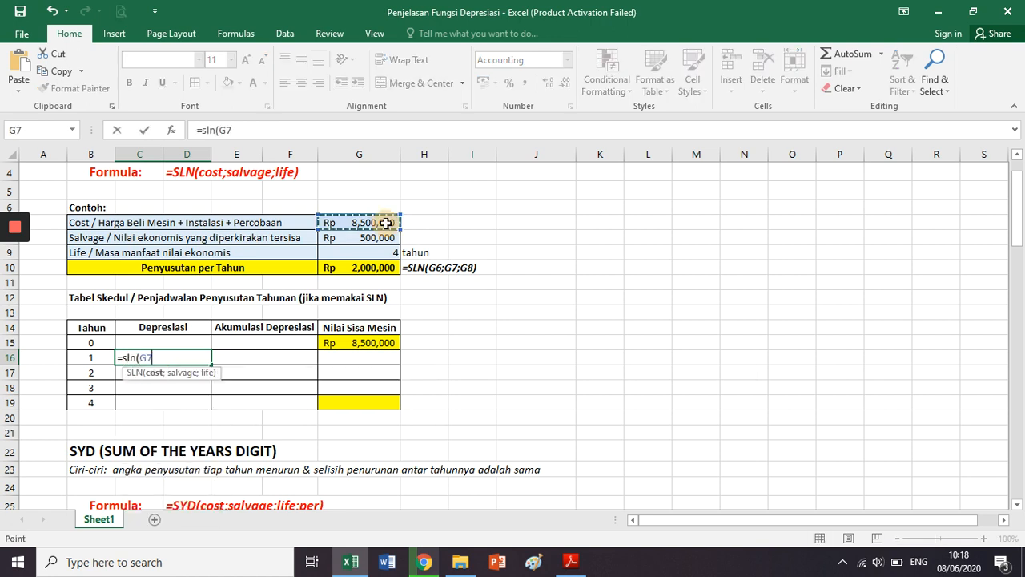
pyautogui.write(';')
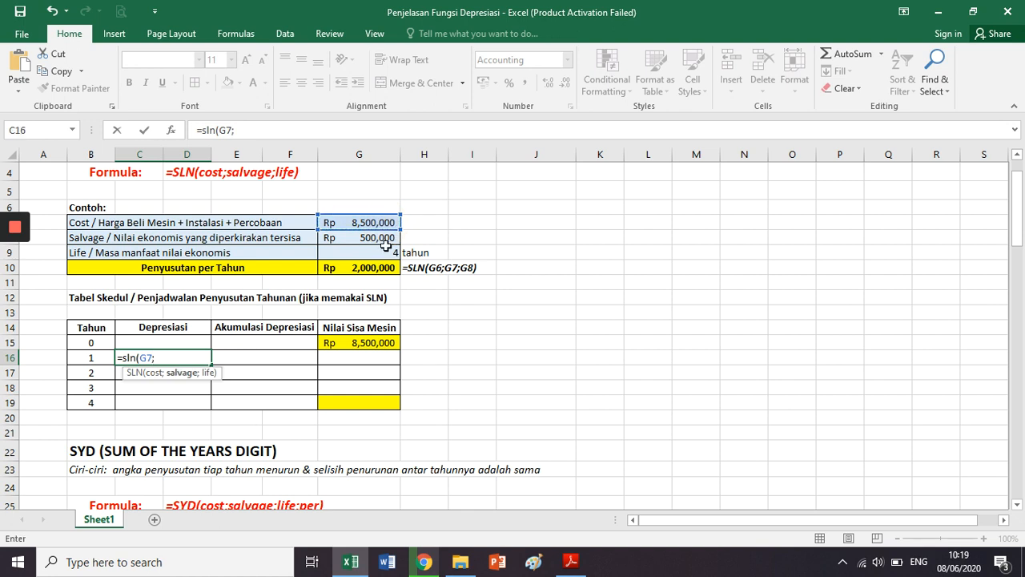
pyautogui.click(385, 238)
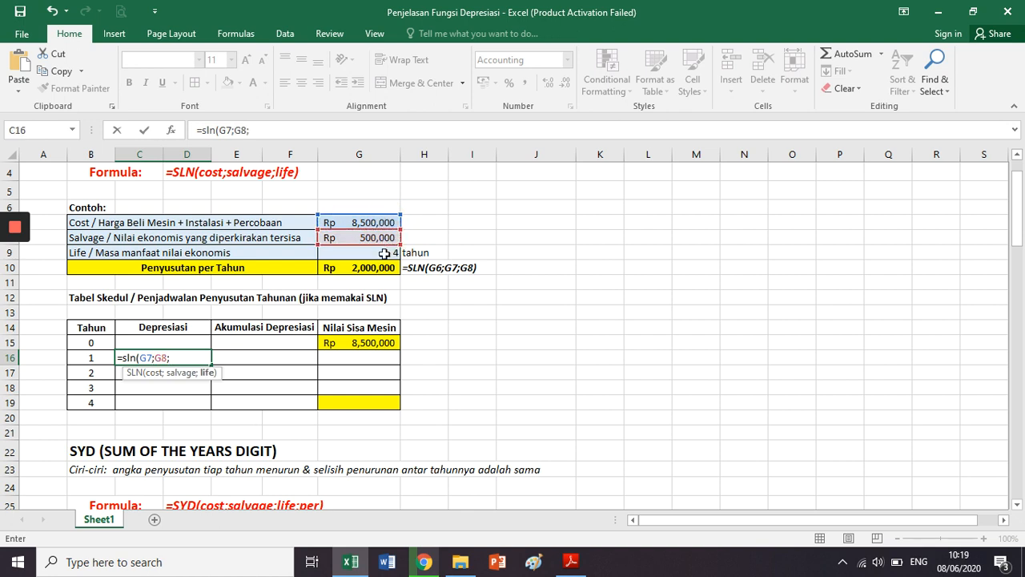
pyautogui.write(';')
pyautogui.click(384, 253)
pyautogui.press('Return')
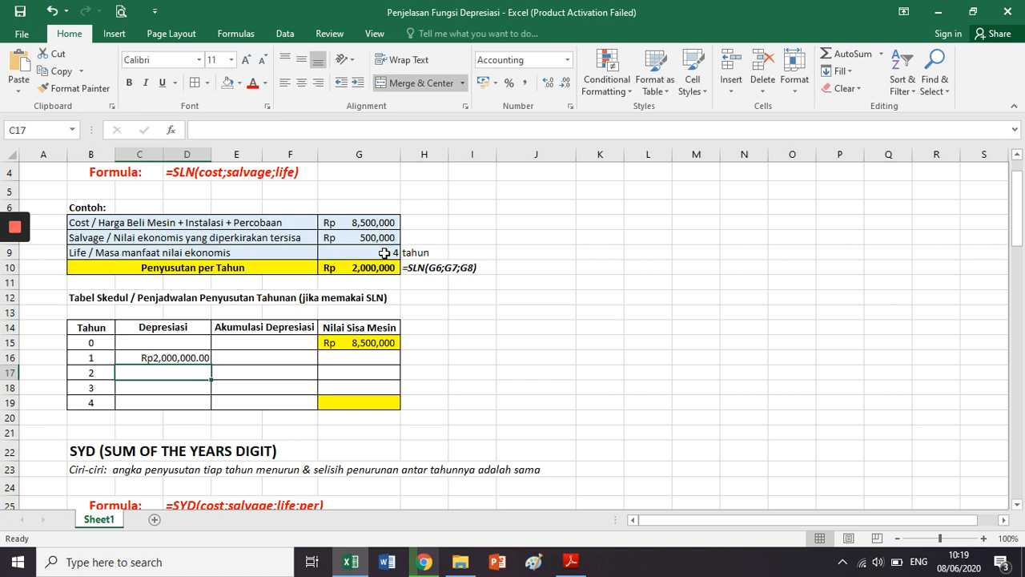
# Step: Apply the Accounting number format to the year 1 Depresiasi cell C16
pyautogui.press('Up')
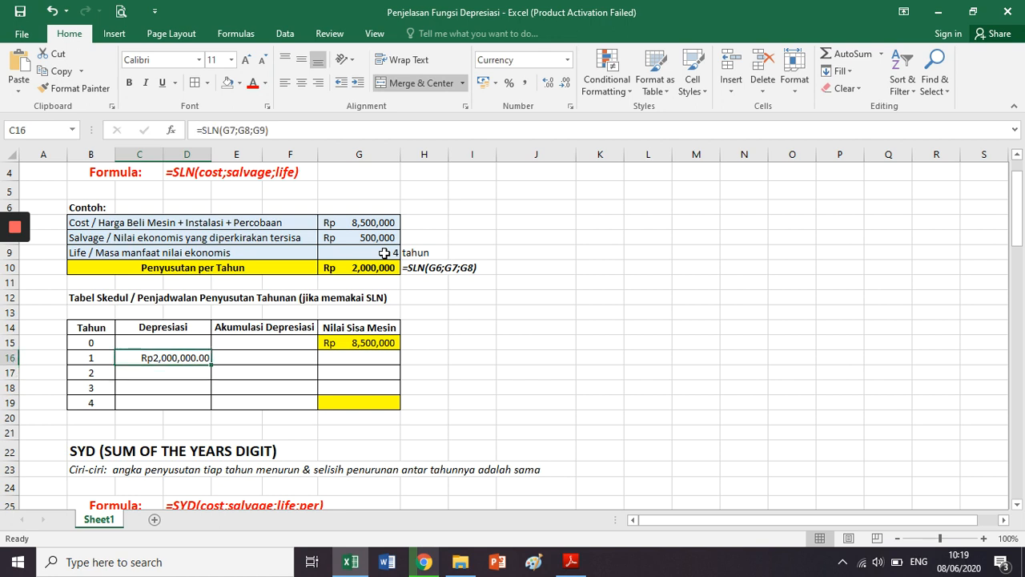
pyautogui.click(566, 63)
pyautogui.click(538, 176)
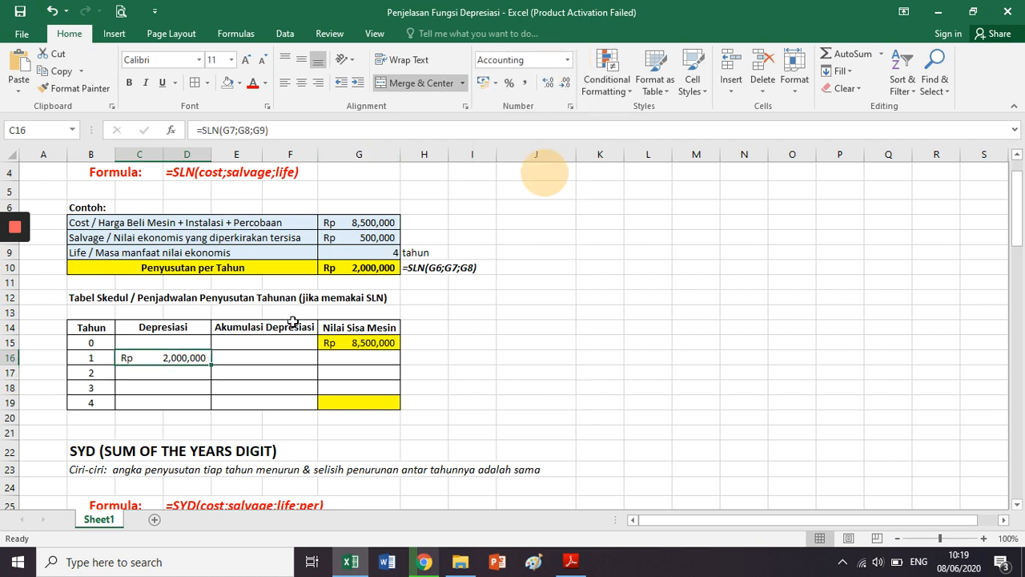
# Step: Enter =E15+C16 as the year 1 Akumulasi Depresiasi in E16 and review the two cells it adds
pyautogui.click(270, 355)
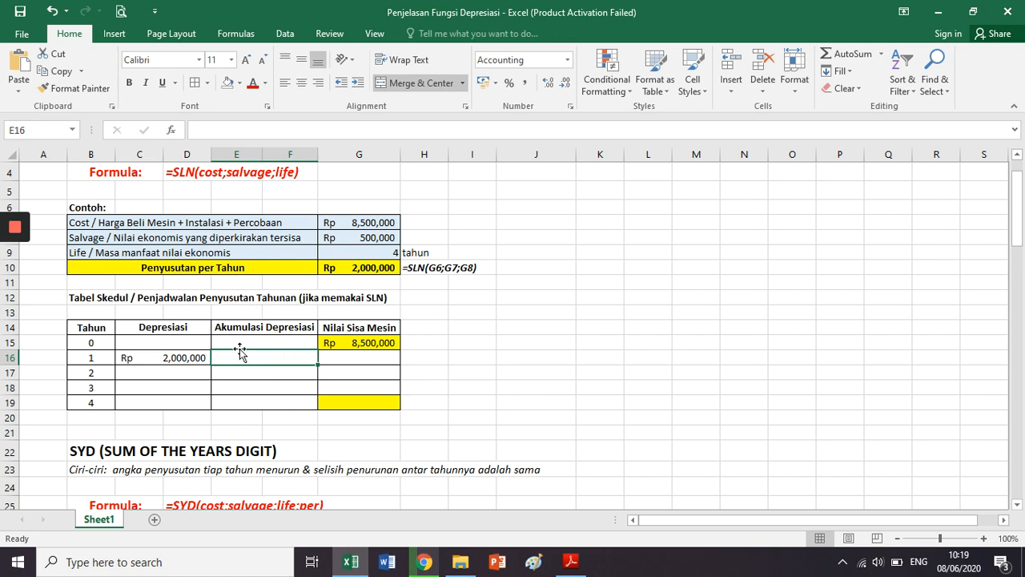
pyautogui.scroll(-1, 309, 298)
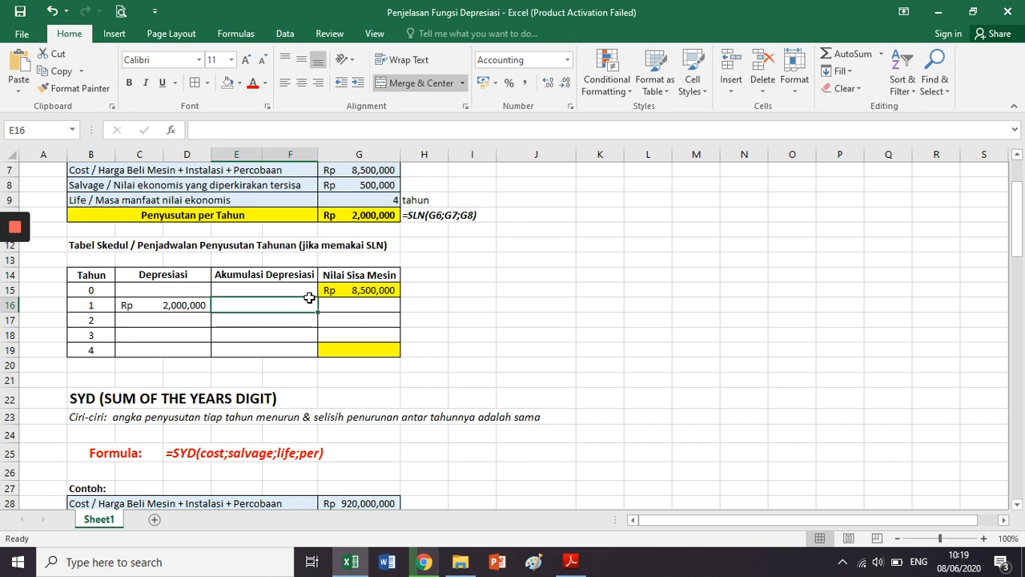
pyautogui.write('=')
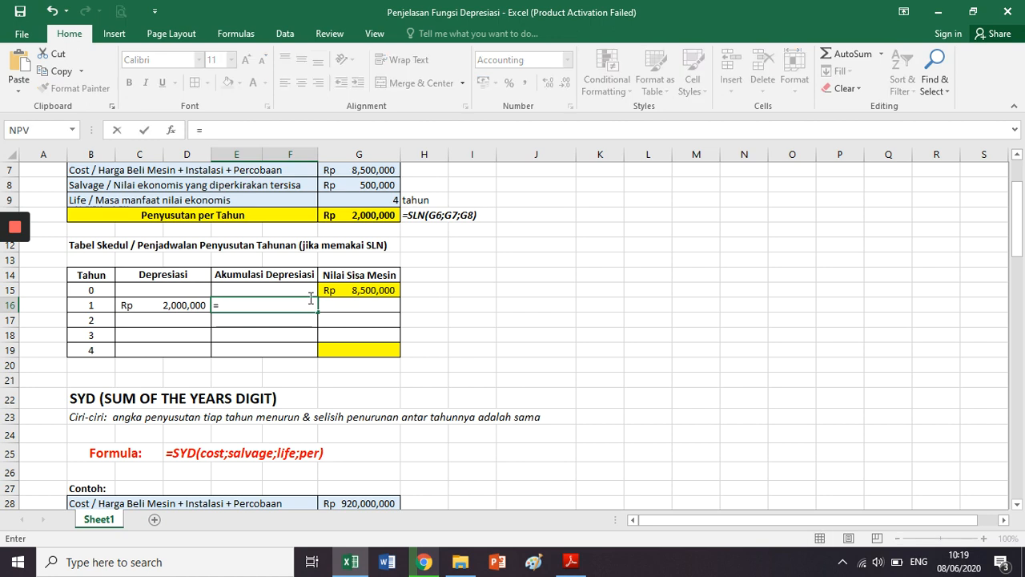
pyautogui.press('Up')
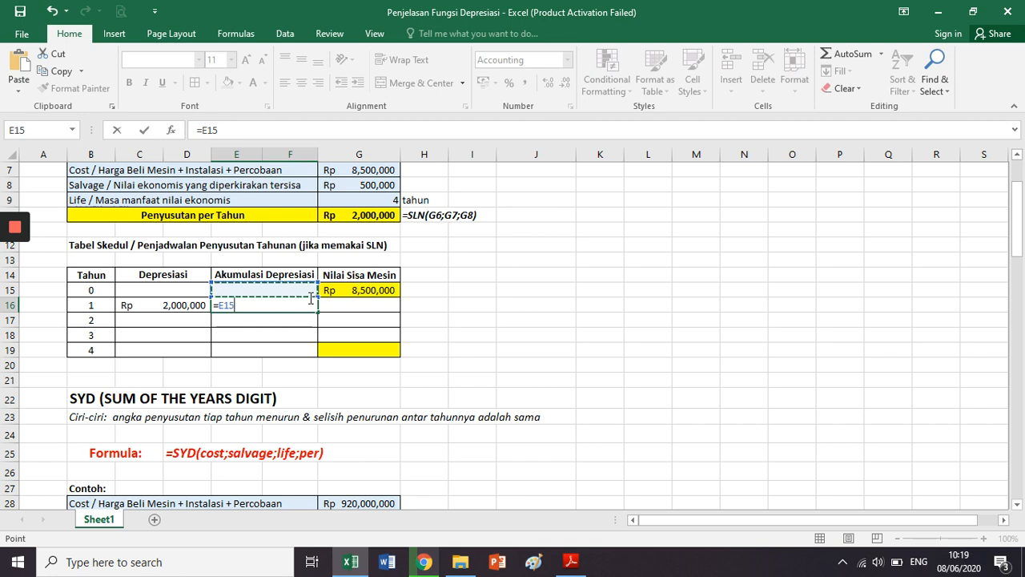
pyautogui.write('+')
pyautogui.press('Up')
pyautogui.press('Left')
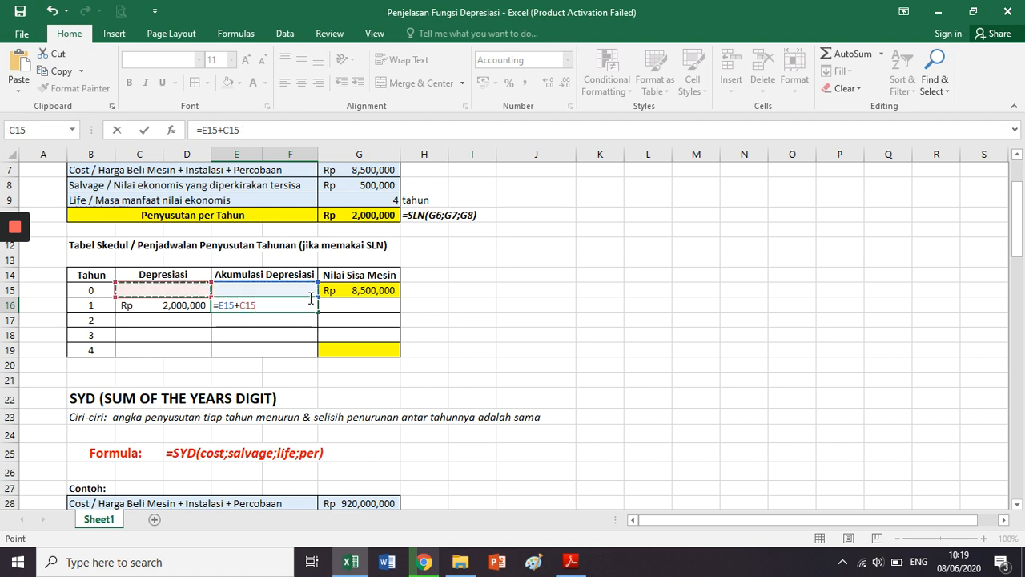
pyautogui.press('Down')
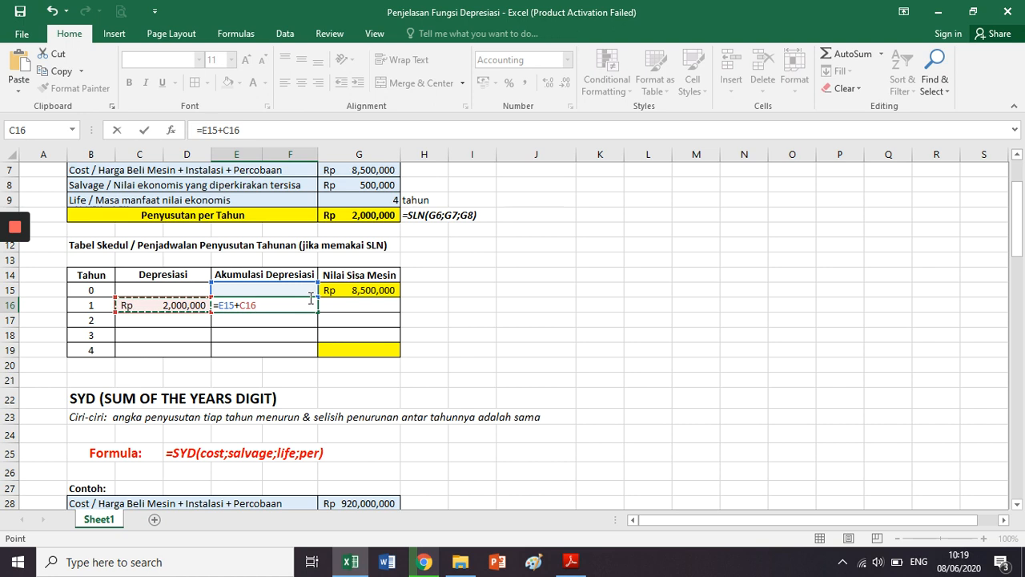
pyautogui.press('Tab')
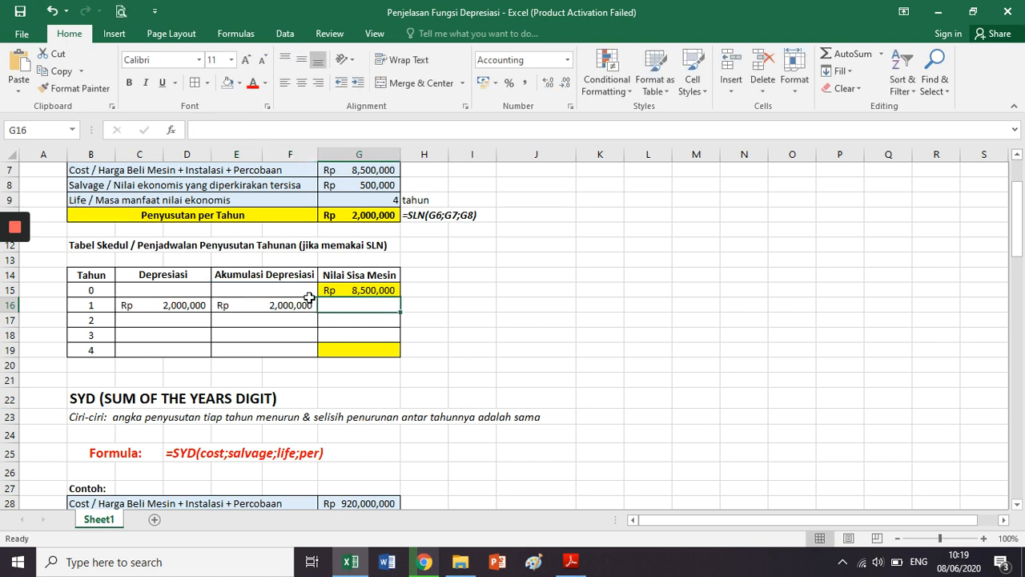
pyautogui.click(309, 291)
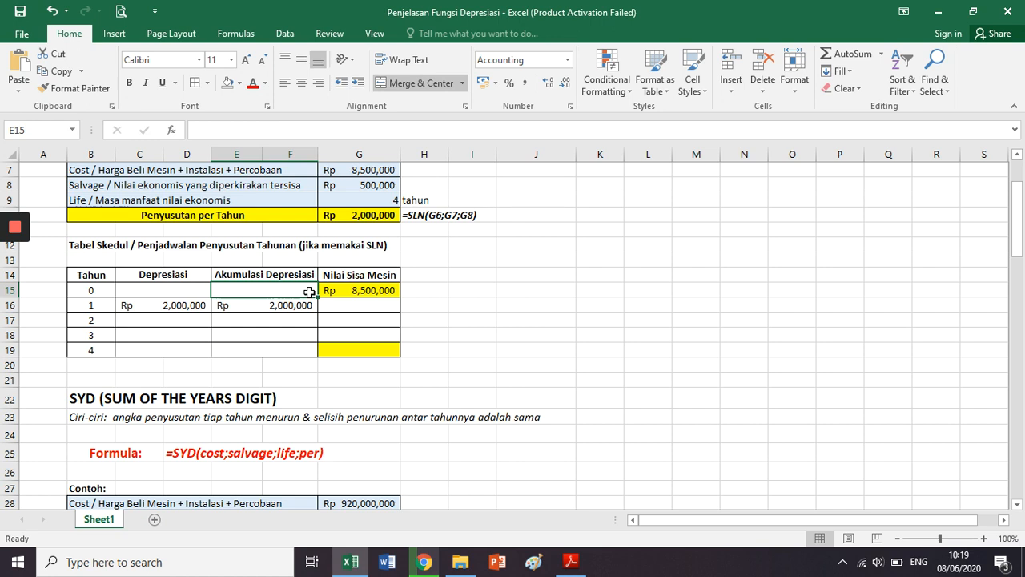
pyautogui.click(172, 306)
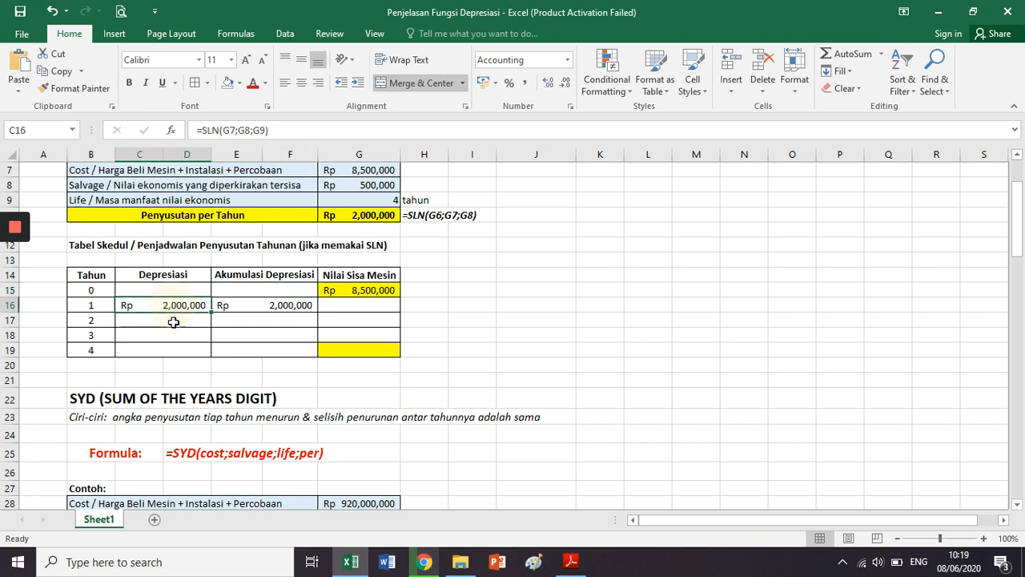
# Step: Enter =G15-C16 as the year 1 Nilai Sisa Mesin in G16 of the SLN schedule table
pyautogui.click(273, 305)
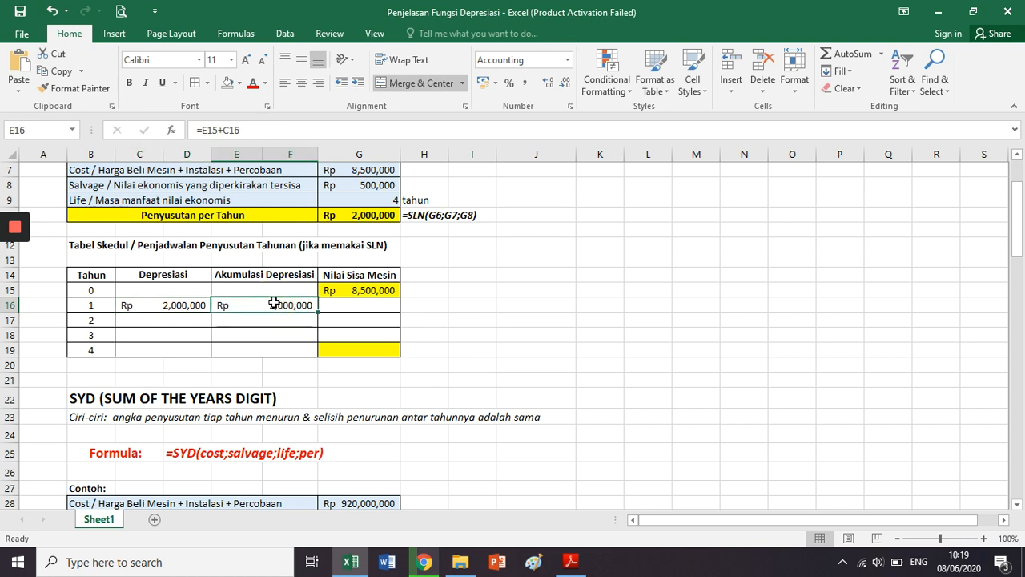
pyautogui.click(346, 307)
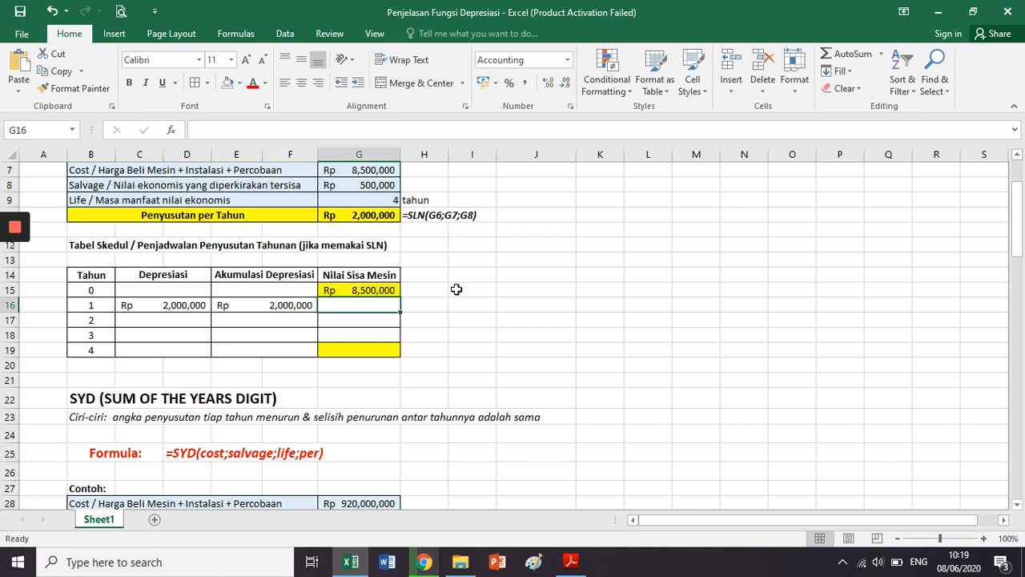
pyautogui.write('=')
pyautogui.press('Up')
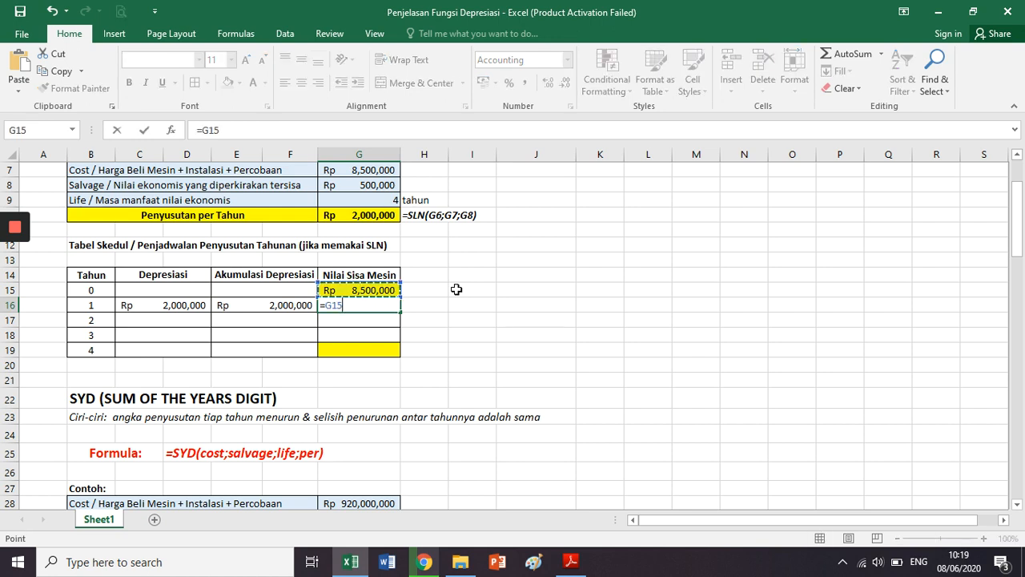
pyautogui.write('-')
pyautogui.click(193, 304)
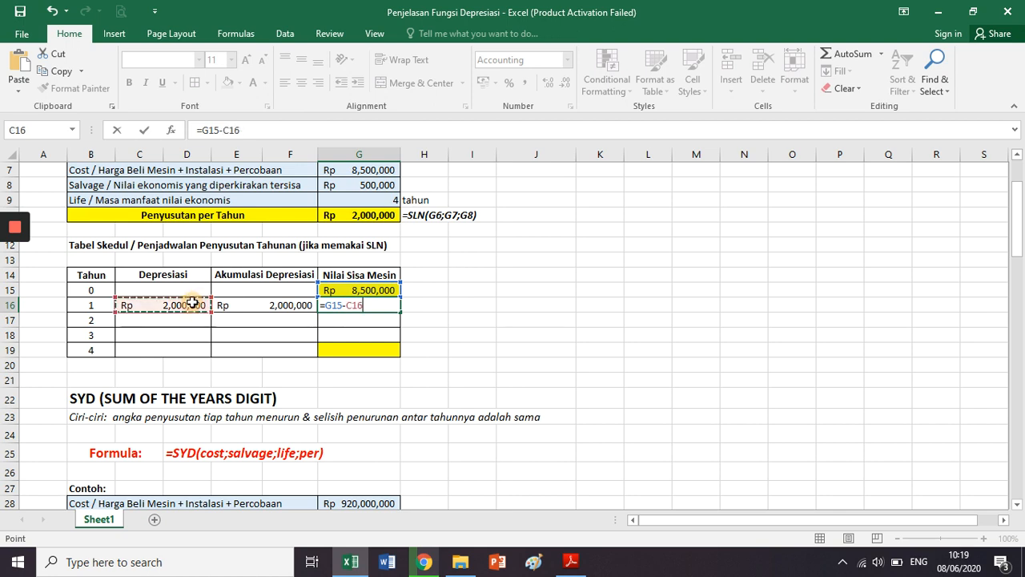
pyautogui.press('Return')
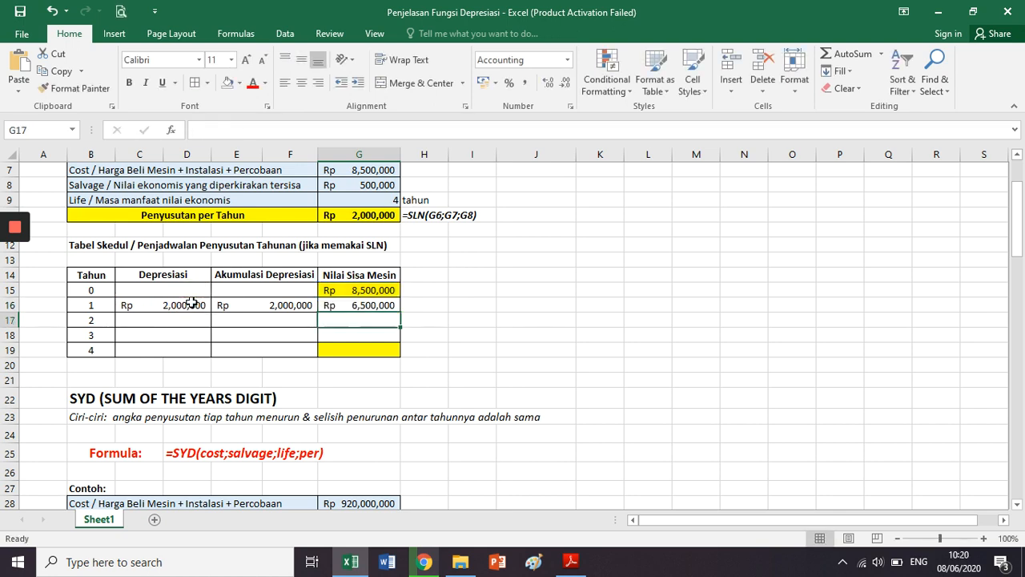
# Step: Review the schedule table's Depresiasi, Akumulasi Depresiasi and Nilai Sisa Mesin columns and the cells referenced by the SLN formula in C16
pyautogui.click(232, 274)
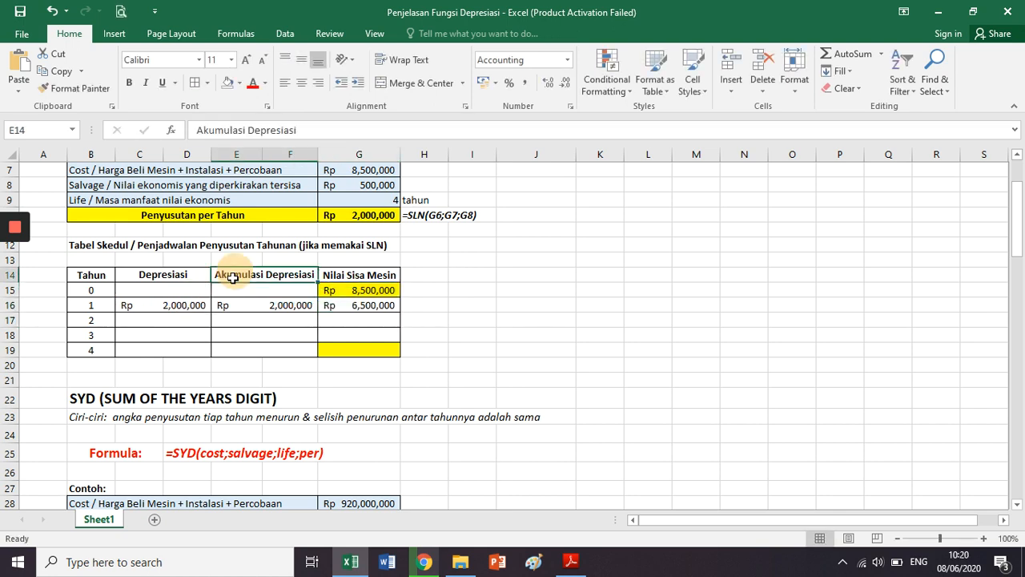
pyautogui.moveTo(232, 277); pyautogui.dragTo(264, 364)
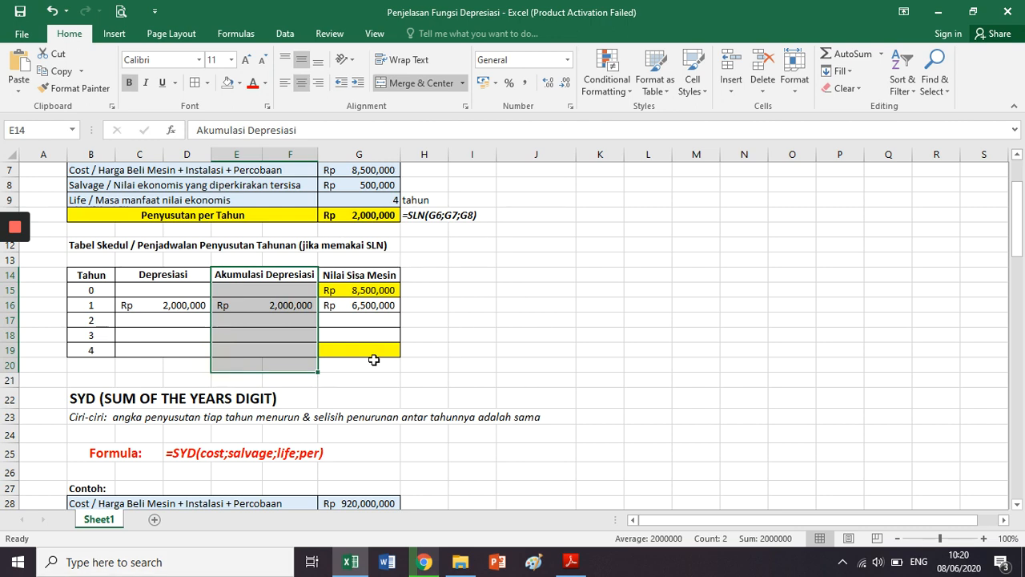
pyautogui.moveTo(152, 269); pyautogui.dragTo(184, 350)
pyautogui.keyDown('ctrl'); pyautogui.moveTo(373, 274); pyautogui.dragTo(352, 365); pyautogui.keyUp('ctrl')
pyautogui.click(350, 385)
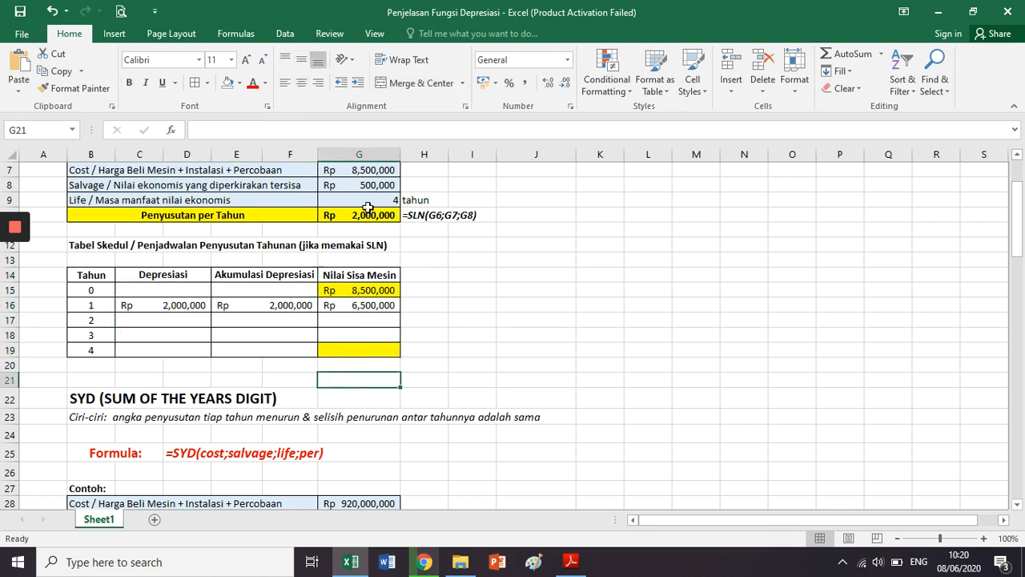
pyautogui.click(293, 303)
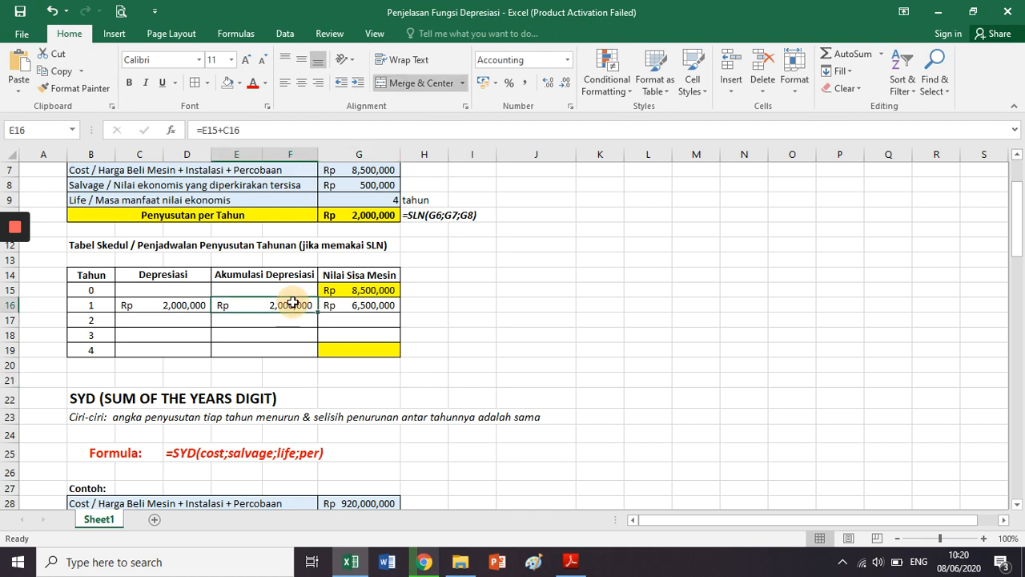
pyautogui.click(172, 301)
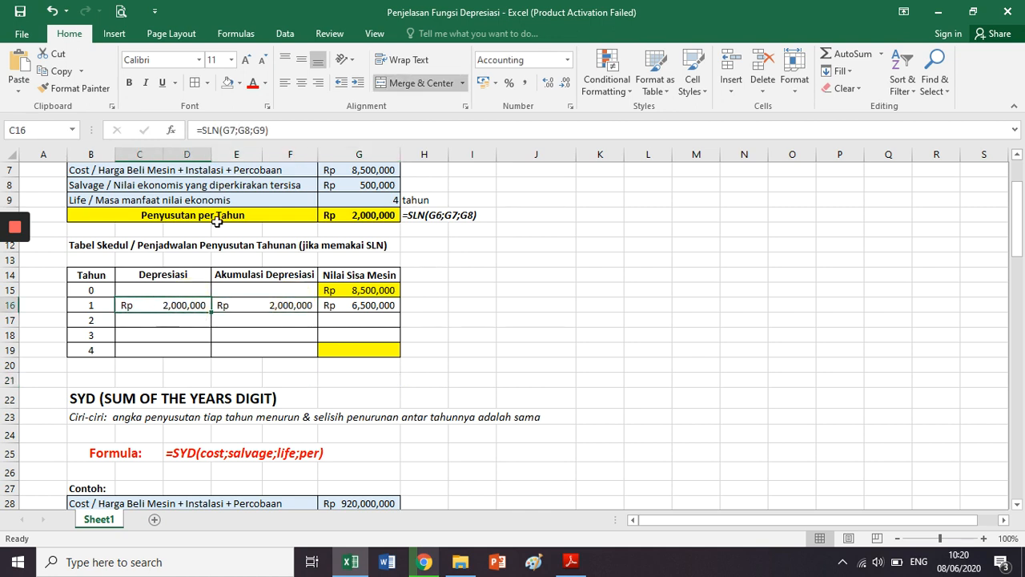
pyautogui.click(271, 130)
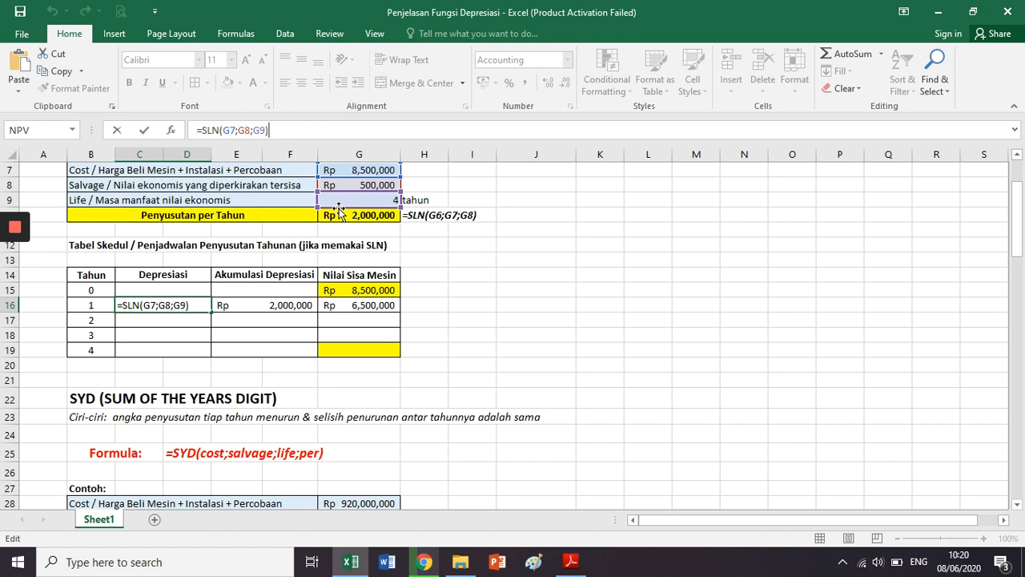
pyautogui.press('Tab')
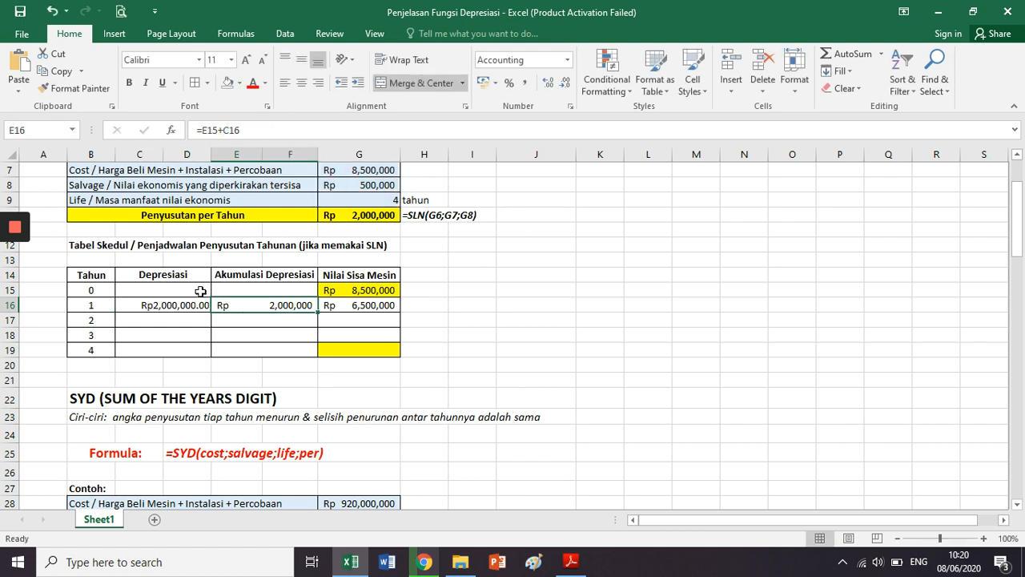
# Step: Reapply the Accounting number format to the year 1 Depresiasi cell C16
pyautogui.click(202, 303)
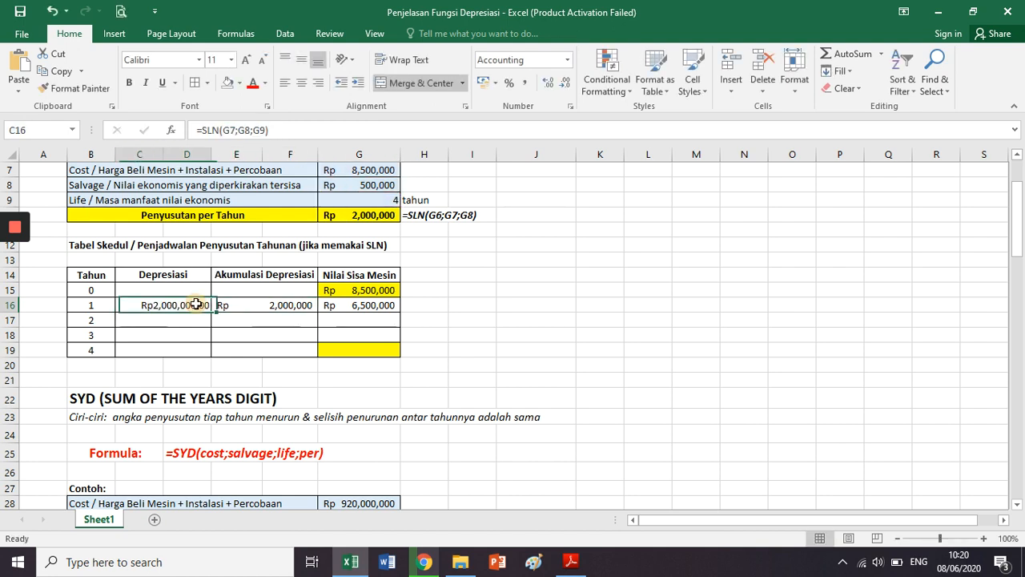
pyautogui.click(571, 60)
pyautogui.click(535, 194)
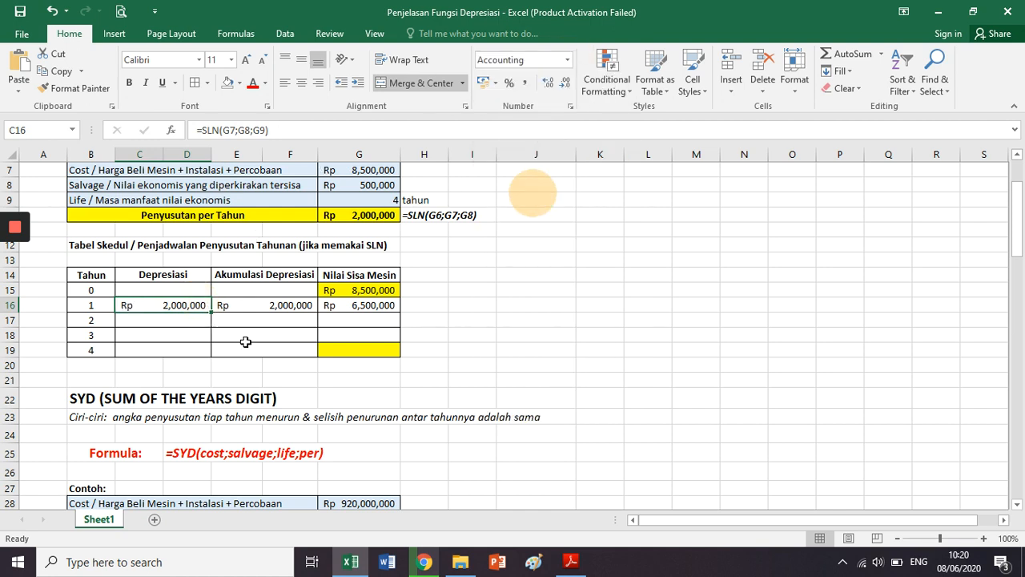
# Step: Try copying the SLN formula with relative references from C16 to C17:C19, and undo the paste
pyautogui.hotkey('ctrl', 'c')
pyautogui.moveTo(164, 320); pyautogui.dragTo(167, 346)
pyautogui.hotkey('ctrl', 'v')
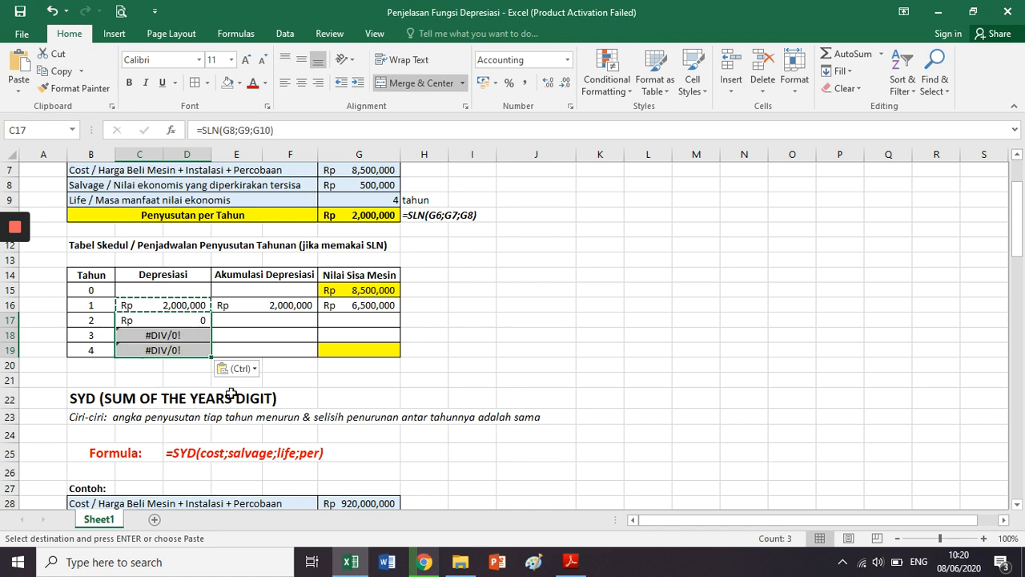
pyautogui.hotkey('ctrl', 'z')
# Step: Compare the SLN formula's cost, salvage and life arguments with the example's input cells G7:G9
pyautogui.click(186, 300)
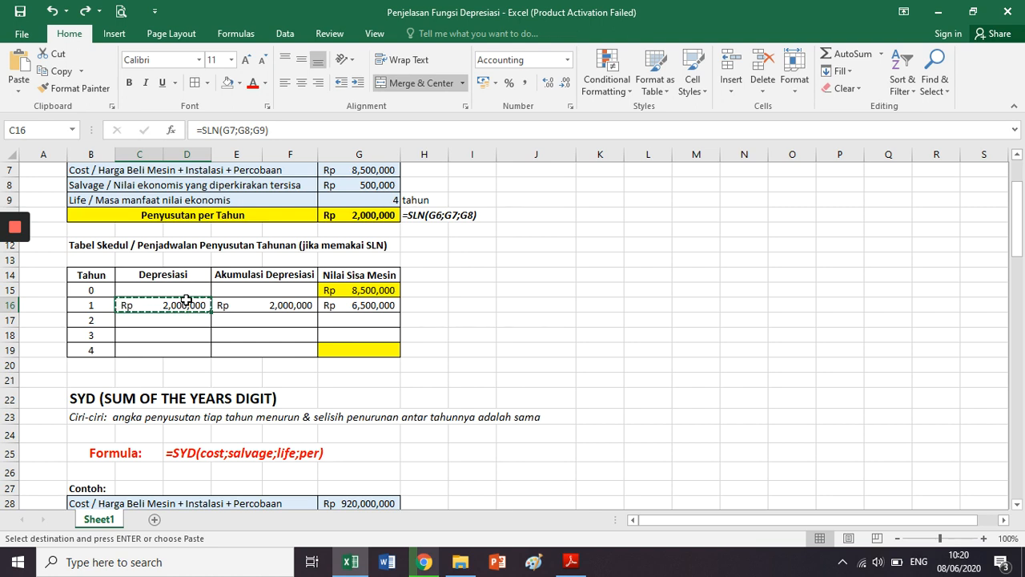
pyautogui.scroll(2, 321, 244)
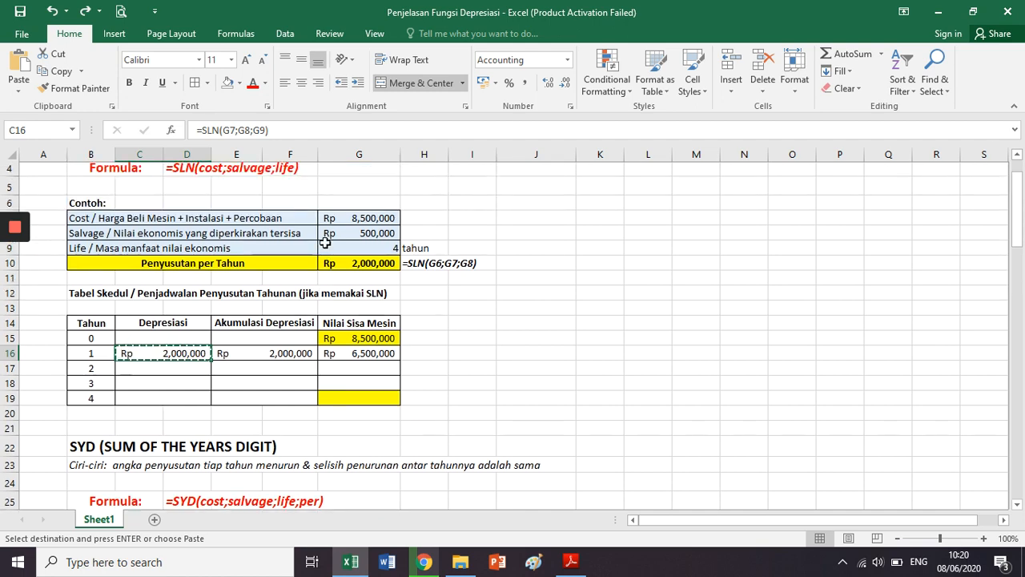
pyautogui.click(202, 223)
pyautogui.click(240, 225)
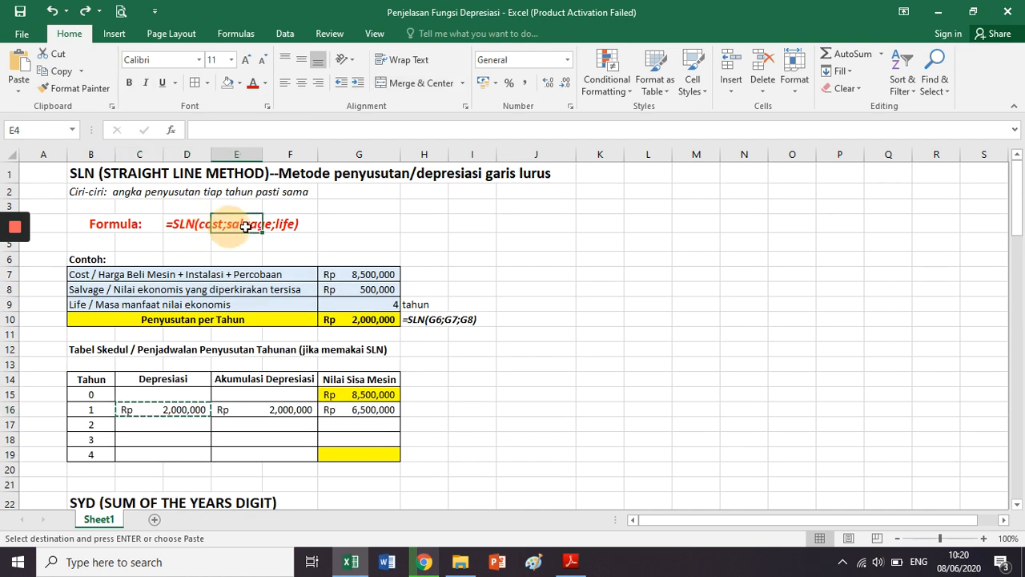
pyautogui.click(285, 227)
pyautogui.scroll(-1, 293, 335)
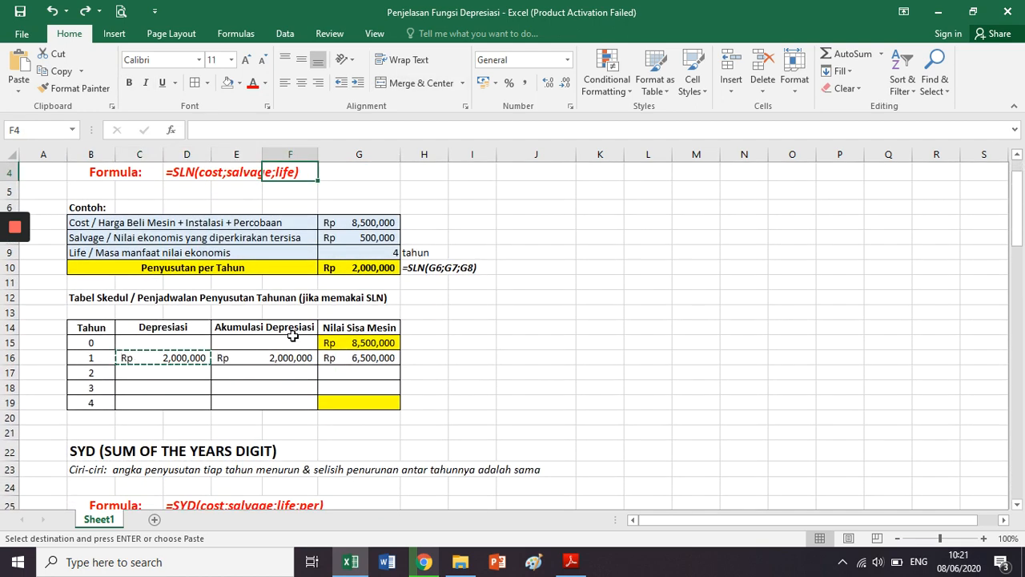
pyautogui.scroll(-1, 293, 336)
pyautogui.scroll(1, 265, 219)
pyautogui.moveTo(265, 219); pyautogui.dragTo(366, 253)
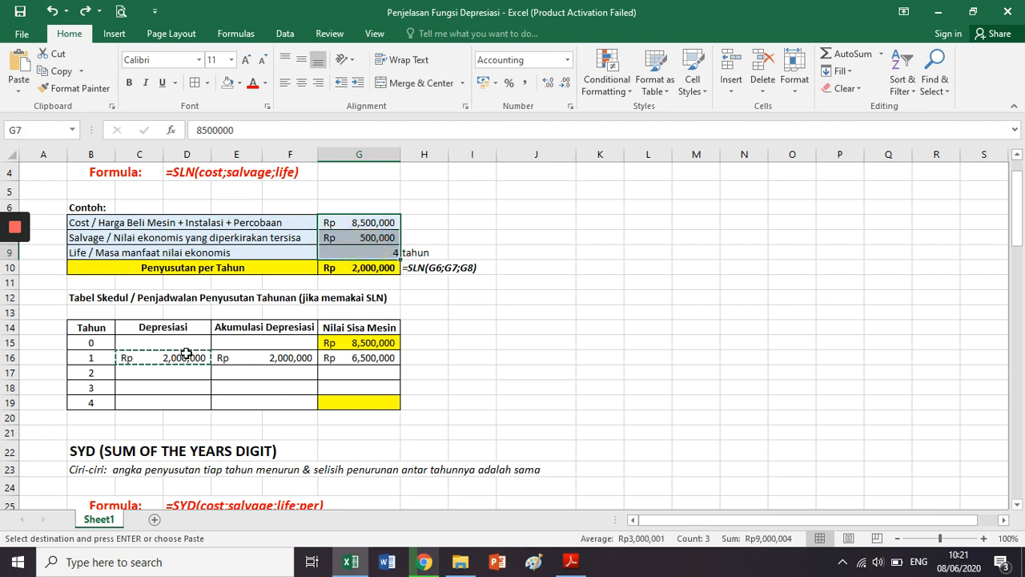
# Step: Make all references in the C16 formula absolute, as =SLN($G$7;$G$8;$G$9)
pyautogui.click(186, 353)
pyautogui.click(234, 133)
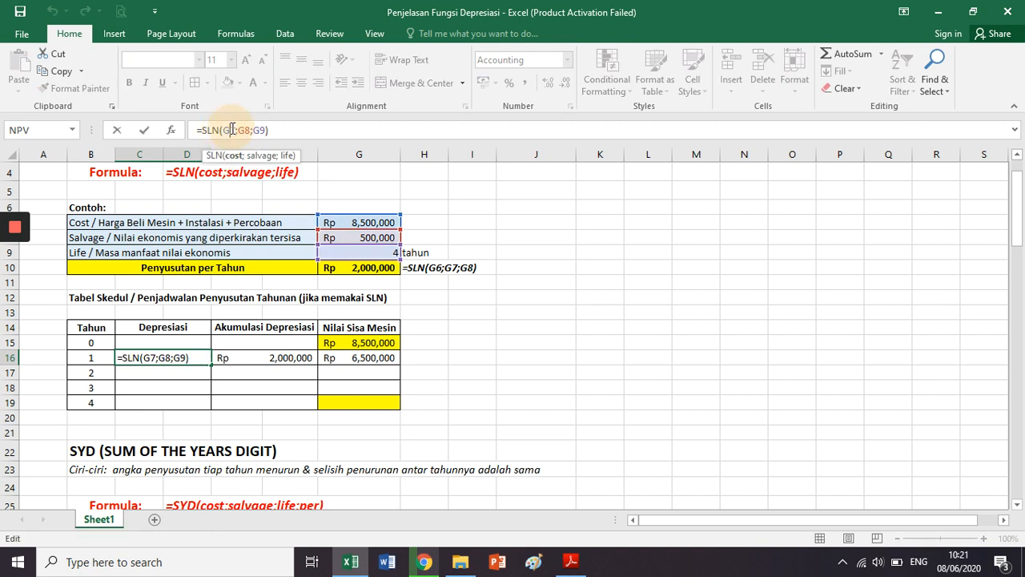
pyautogui.press('F4')
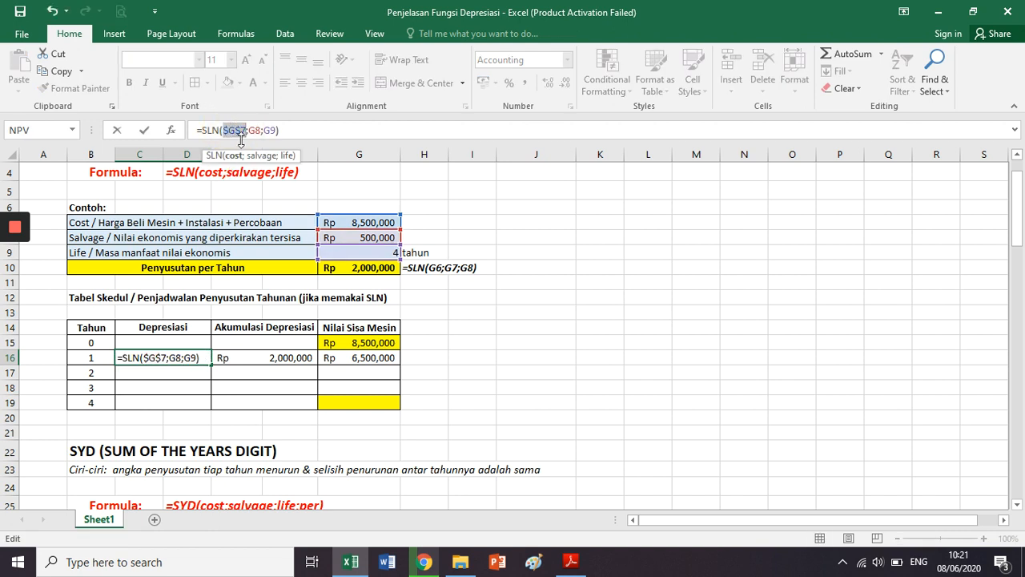
pyautogui.click(255, 130)
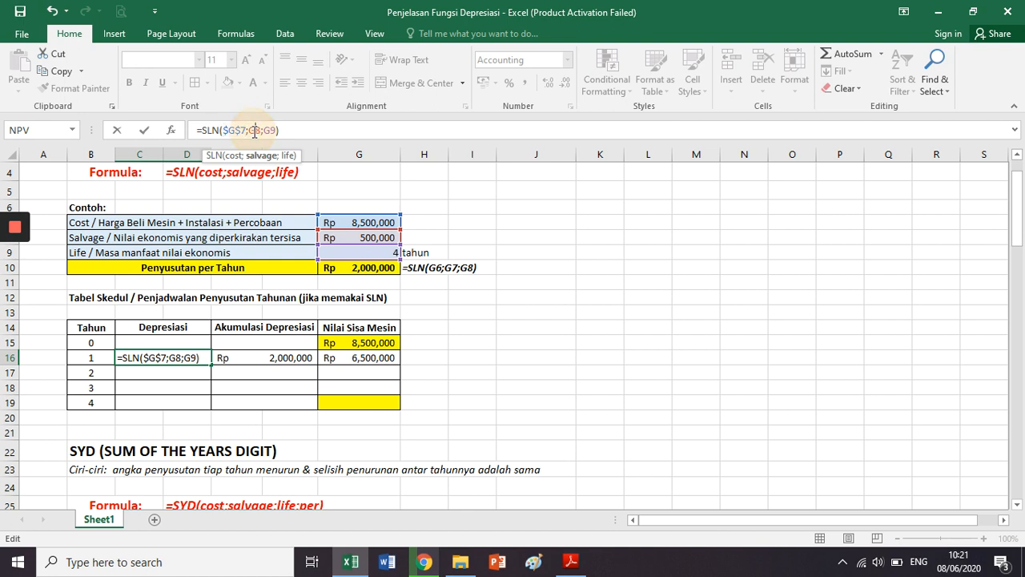
pyautogui.press('F4')
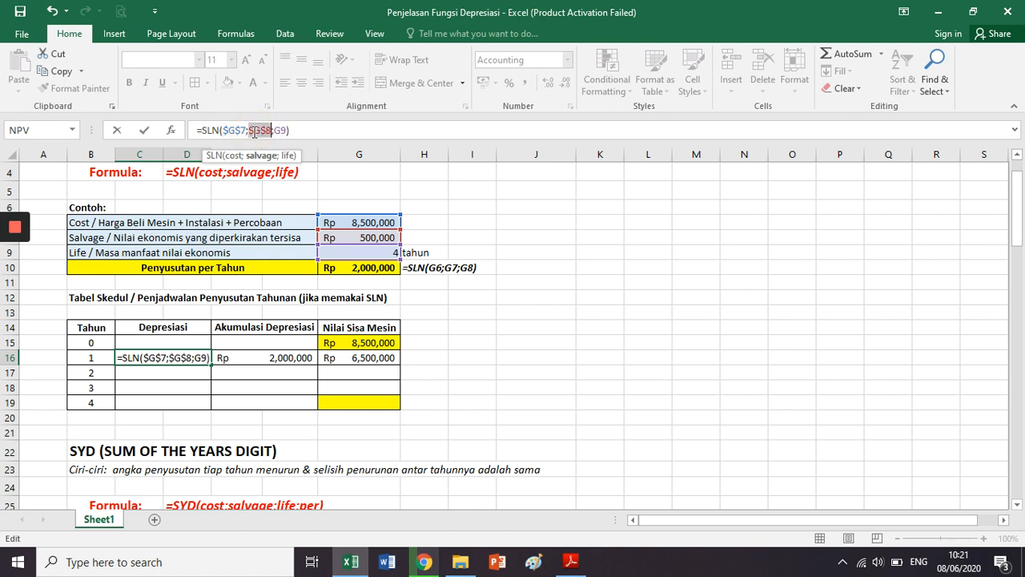
pyautogui.click(281, 130)
pyautogui.press('F4')
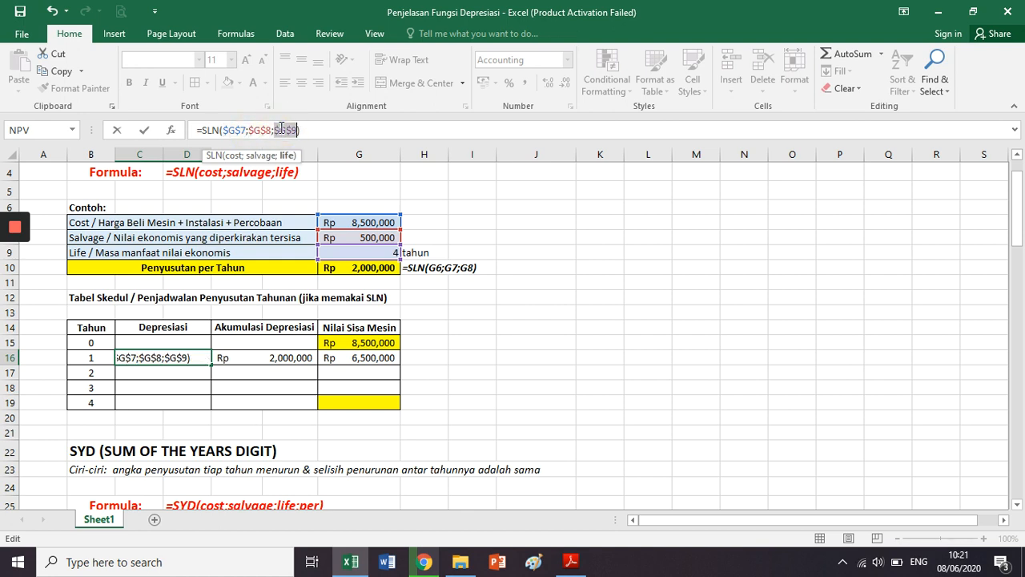
pyautogui.press('Return')
# Step: Copy the year 1 Depresiasi formula from C16 to C17:C19 and apply the Accounting number format to C16:C19
pyautogui.press('Up')
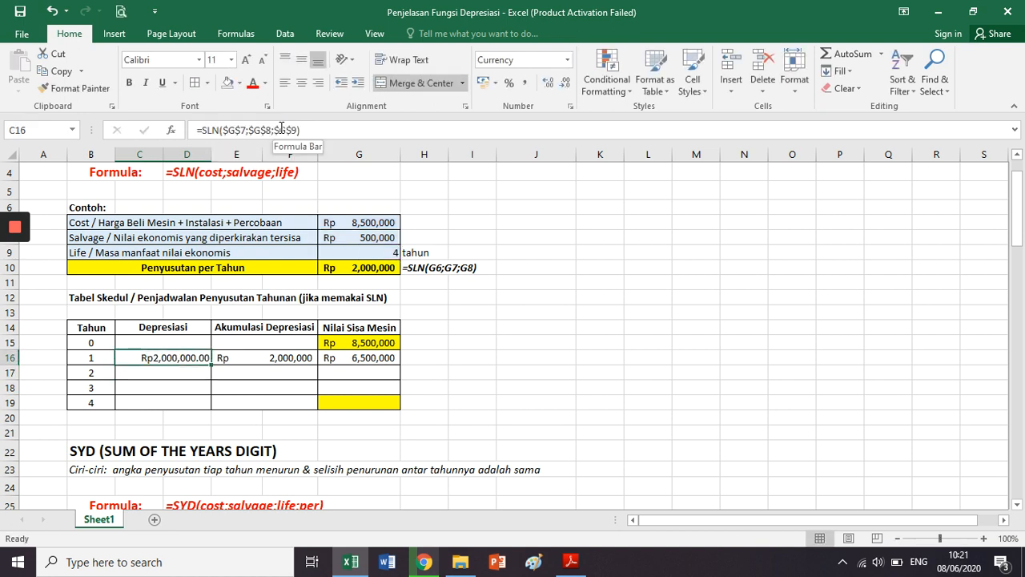
pyautogui.hotkey('ctrl', 'c')
pyautogui.press('Down')
pyautogui.hotkey('shift', 'Down')
pyautogui.hotkey('shift', 'Down')
pyautogui.hotkey('ctrl', 'v')
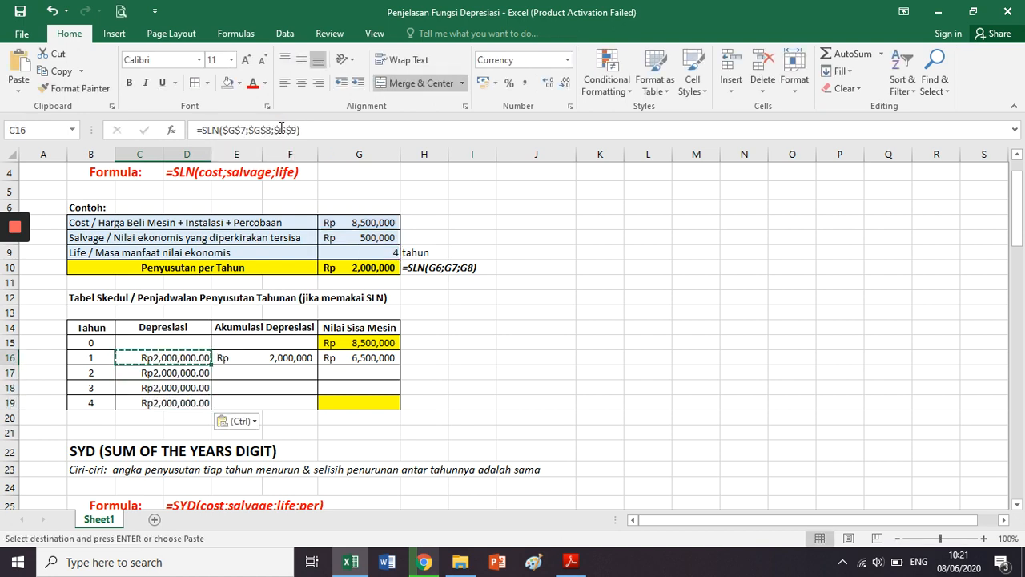
pyautogui.click(566, 60)
pyautogui.click(532, 185)
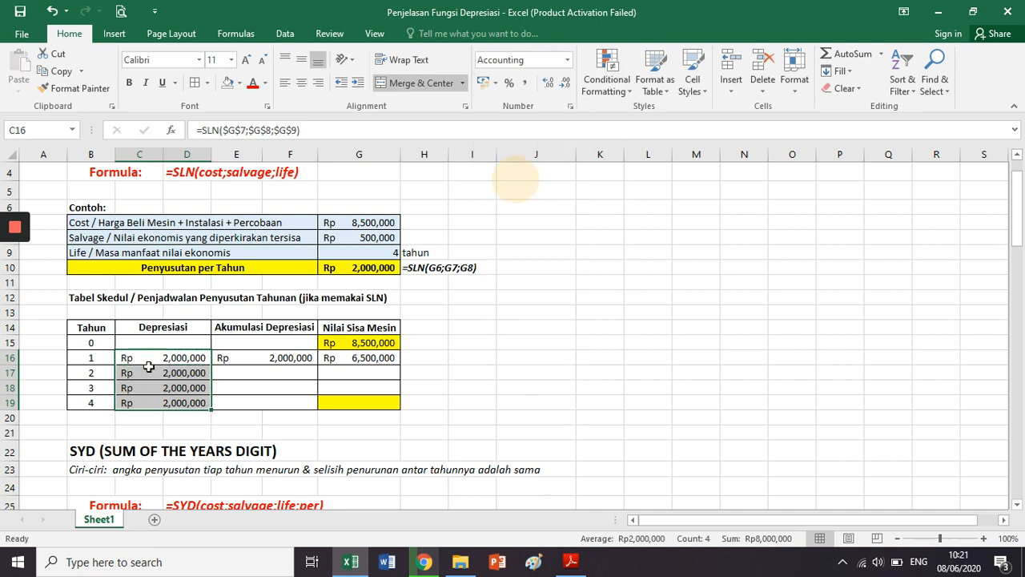
# Step: Copy the year 1 Akumulasi Depresiasi formula from E16 to years 2 to 4 in E17:E19 and look over the column
pyautogui.click(247, 365)
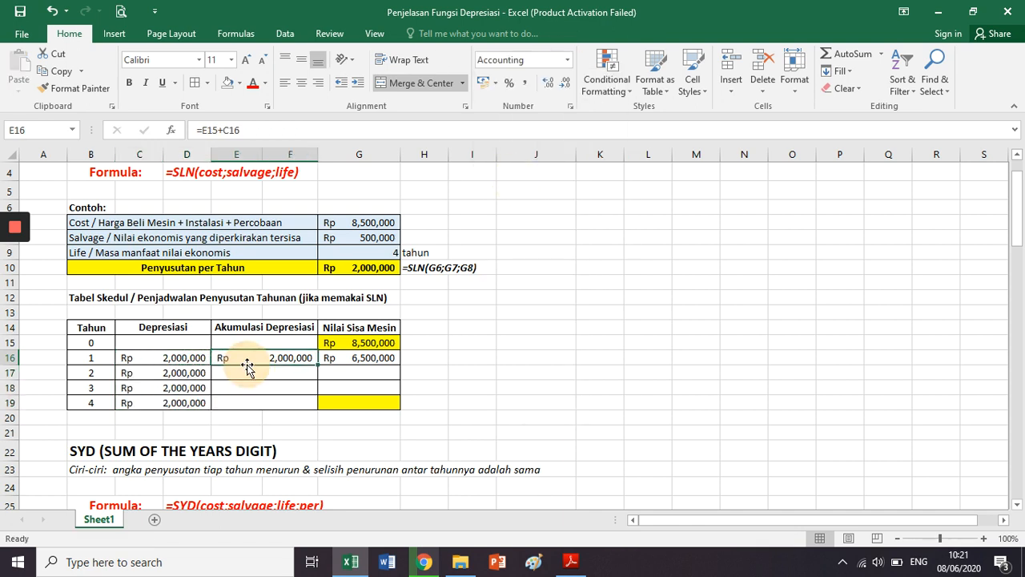
pyautogui.click(289, 132)
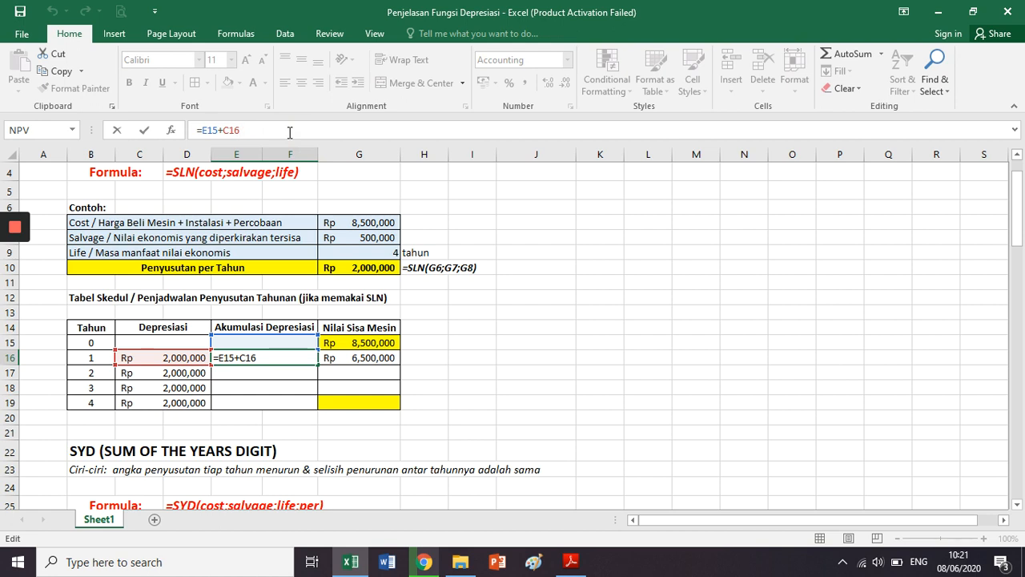
pyautogui.hotkey('ctrl', 'Return')
pyautogui.hotkey('ctrl', 'c')
pyautogui.press('Down')
pyautogui.hotkey('shift', 'Down')
pyautogui.hotkey('shift', 'Down')
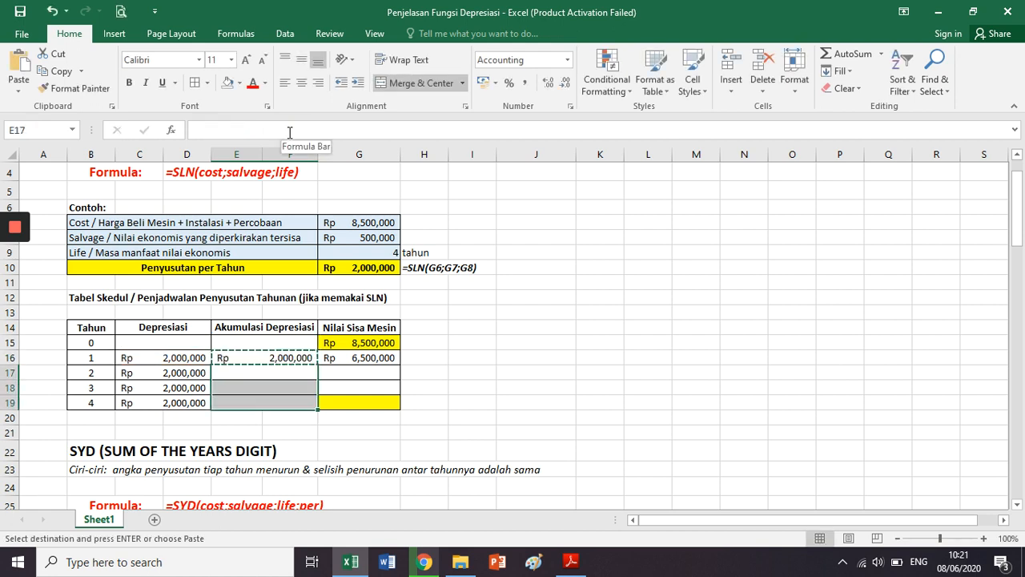
pyautogui.hotkey('ctrl', 'v')
pyautogui.press('Up')
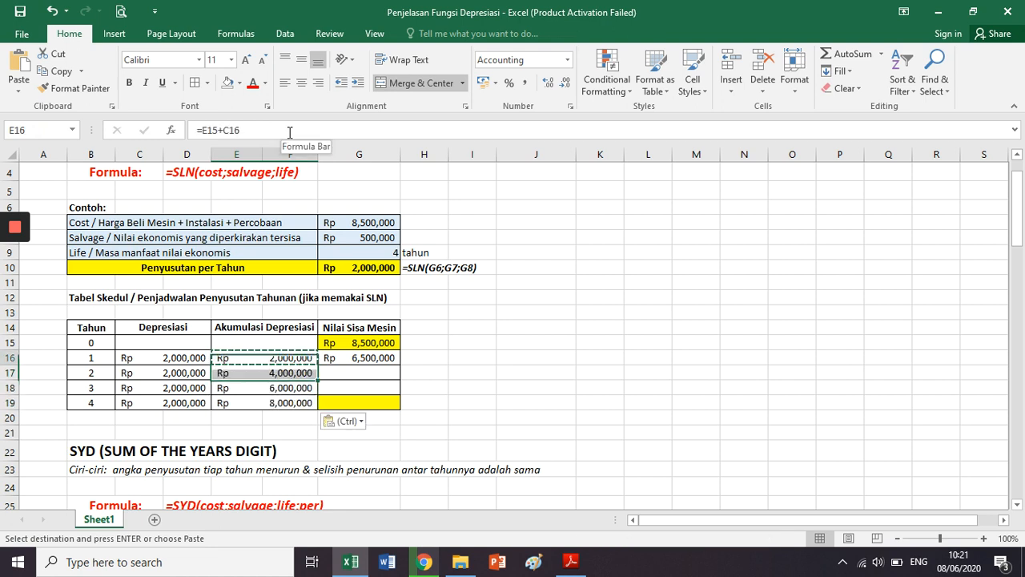
pyautogui.hotkey('shift', 'Down')
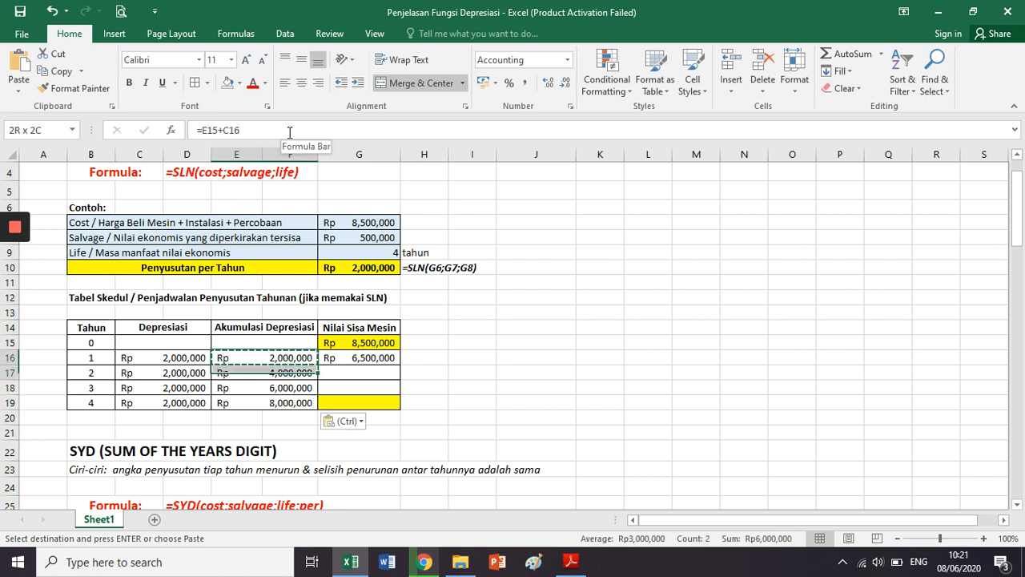
pyautogui.hotkey('shift', 'Down')
pyautogui.hotkey('shift', 'Down')
# Step: Copy the year 1 Nilai Sisa Mesin formula from G16 to years 2 to 4 in G17:G19
pyautogui.press('Right')
pyautogui.press('Up')
pyautogui.hotkey('shift', 'Down')
pyautogui.hotkey('shift', 'Down')
pyautogui.hotkey('shift', 'Down')
pyautogui.hotkey('shift', 'Down')
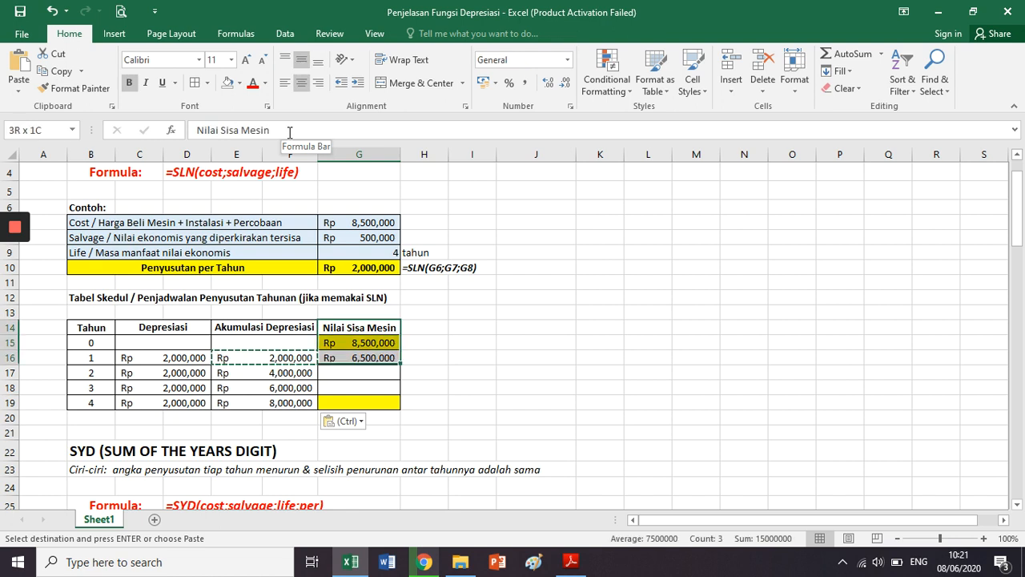
pyautogui.press('Down')
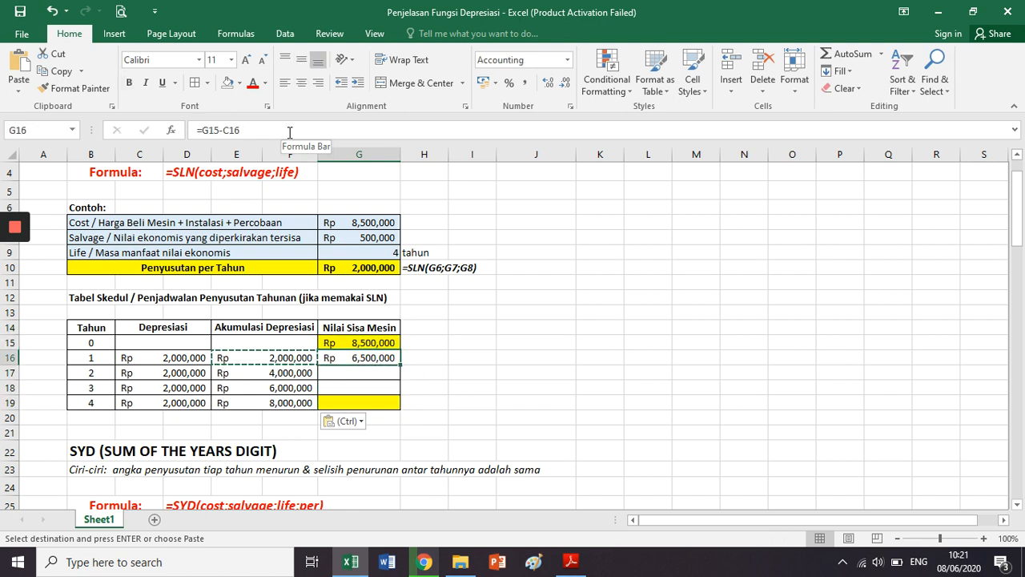
pyautogui.hotkey('ctrl', 'c')
pyautogui.press('Down')
pyautogui.hotkey('shift', 'Down')
pyautogui.hotkey('shift', 'Down')
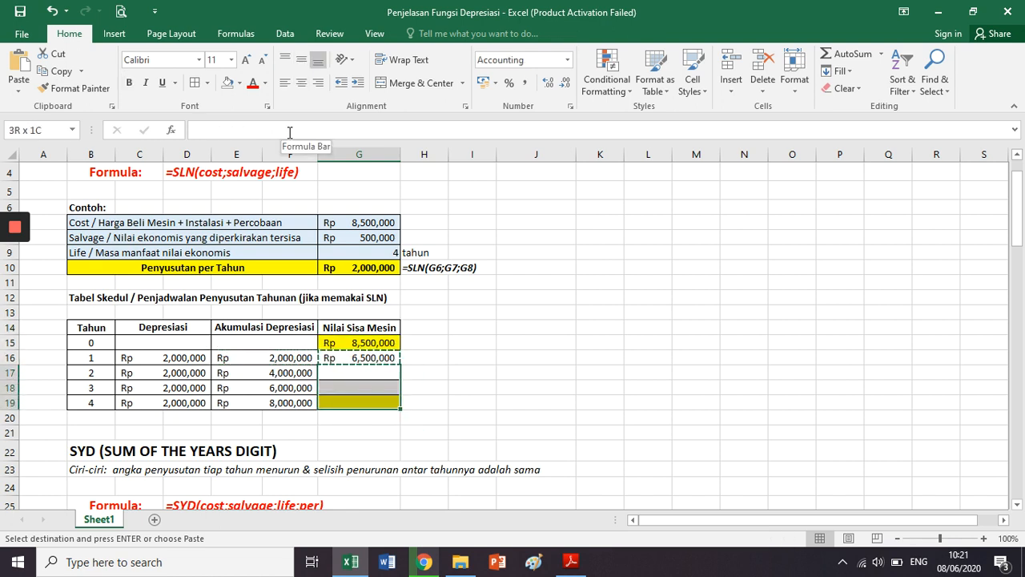
pyautogui.hotkey('ctrl', 'v')
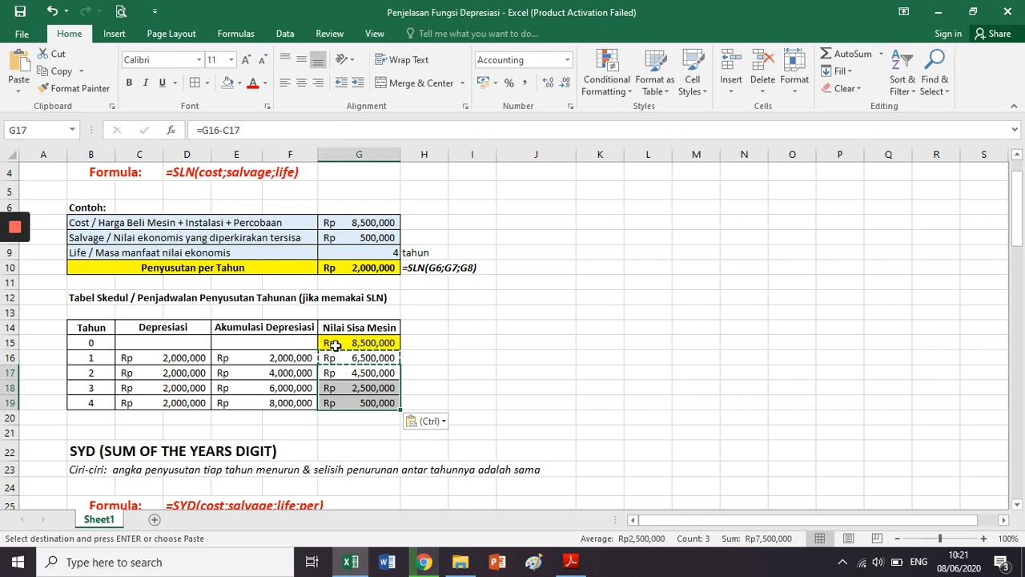
# Step: Restore the yellow fill on the year 4 Nilai Sisa Mesin cell G19
pyautogui.click(348, 402)
pyautogui.click(238, 84)
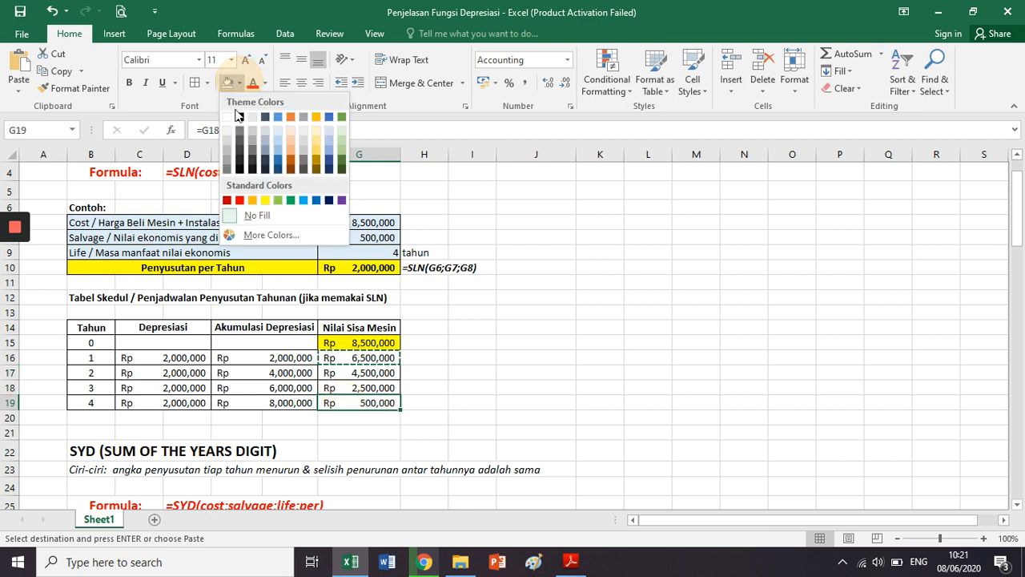
pyautogui.click(266, 199)
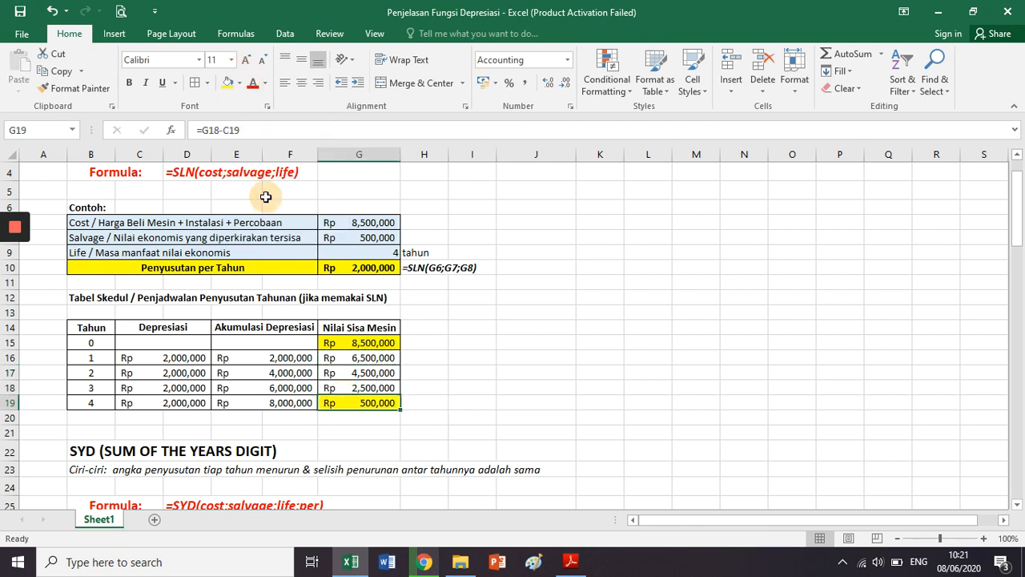
# Step: Compare the Nilai Sisa Mesin of years 0 and 4 with the cost and salvage inputs and review the SLN schedule table
pyautogui.click(366, 342)
pyautogui.click(362, 225)
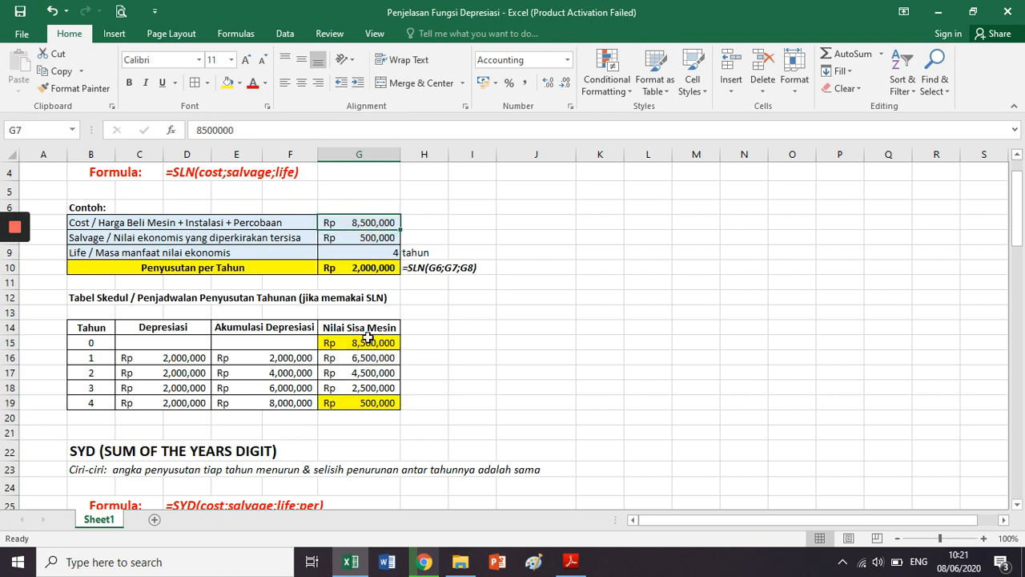
pyautogui.click(374, 402)
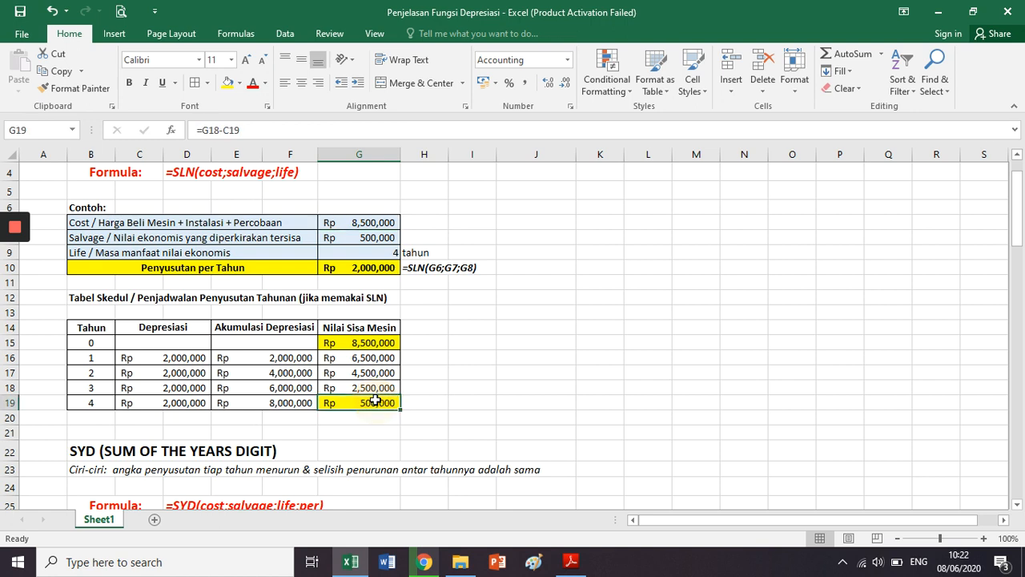
pyautogui.click(369, 237)
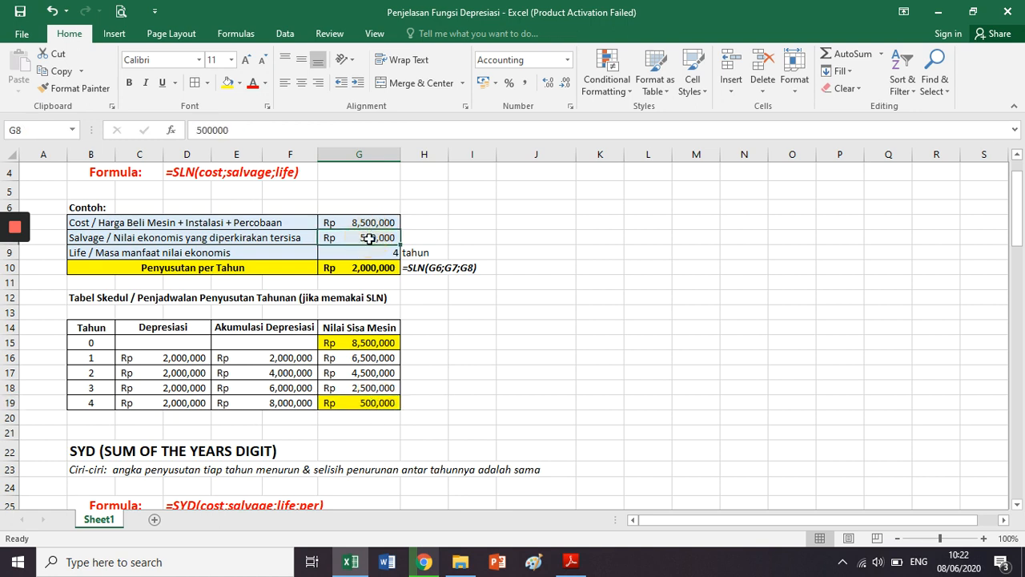
pyautogui.click(347, 346)
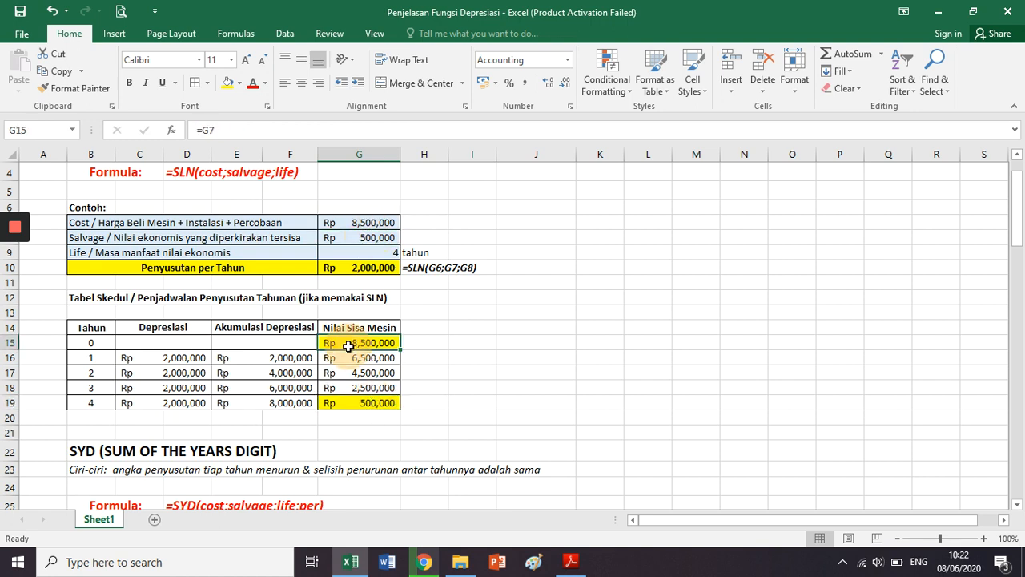
pyautogui.click(343, 406)
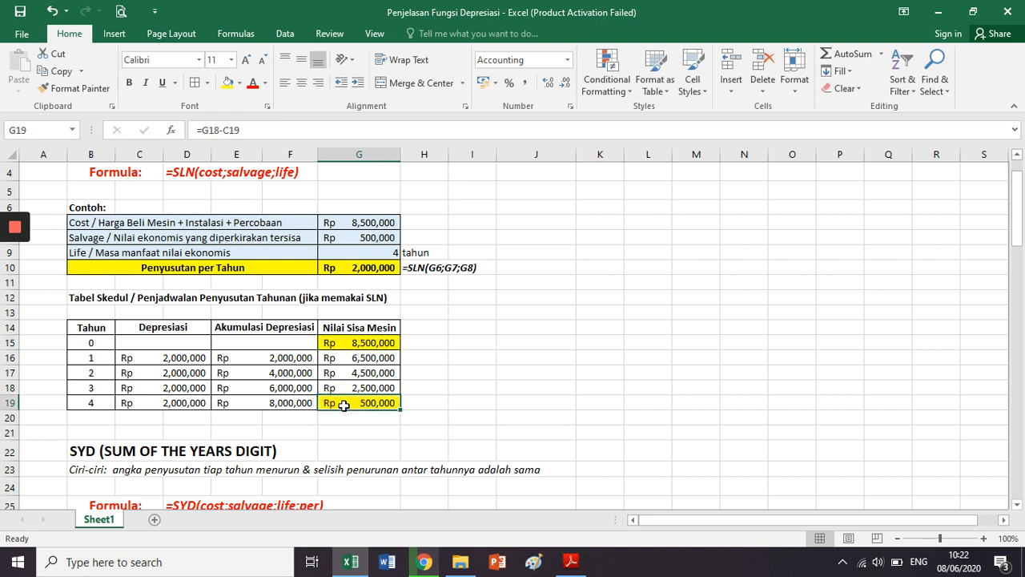
pyautogui.click(343, 342)
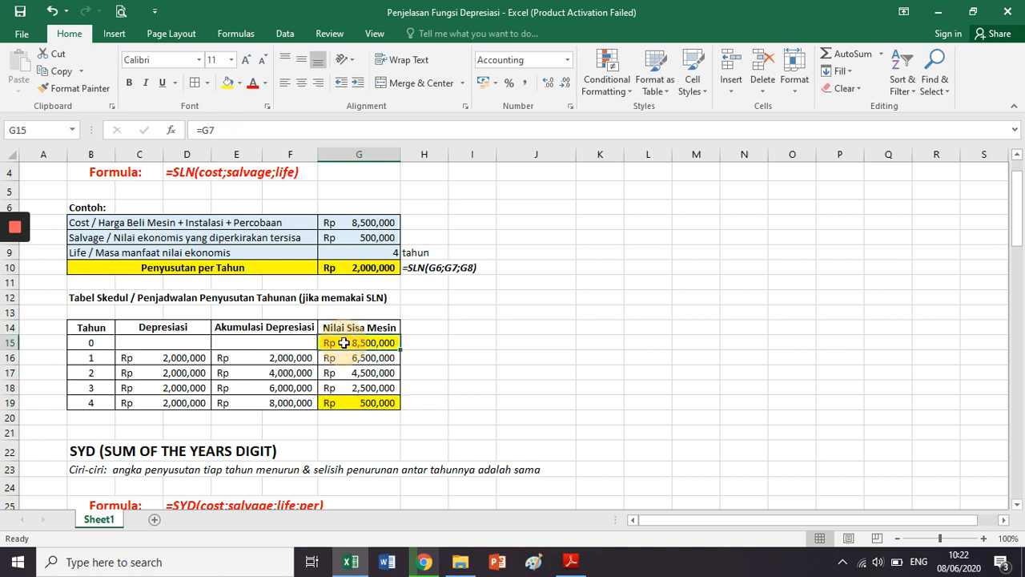
pyautogui.click(347, 408)
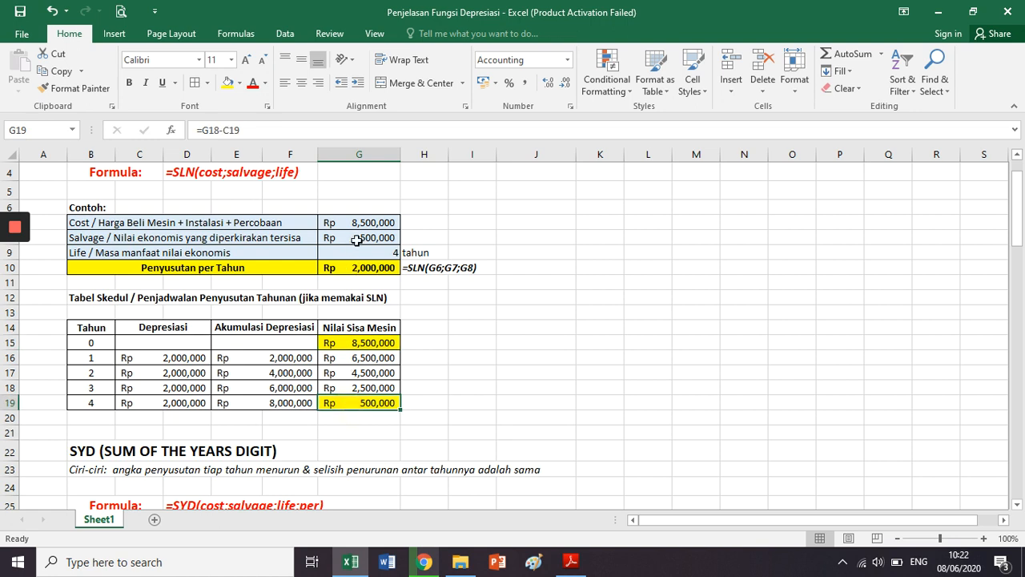
pyautogui.moveTo(357, 238); pyautogui.dragTo(357, 224)
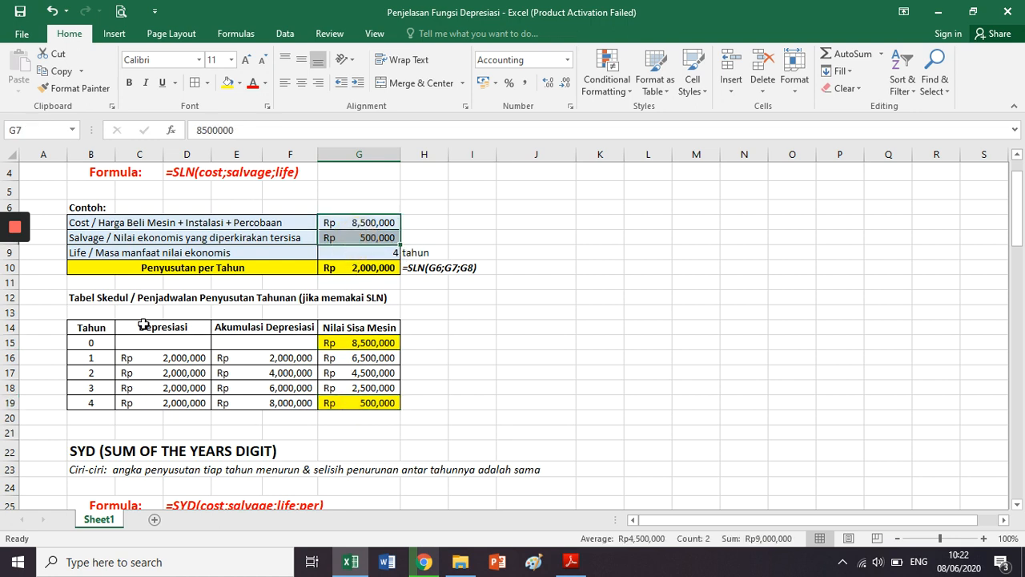
pyautogui.moveTo(143, 324); pyautogui.dragTo(352, 402)
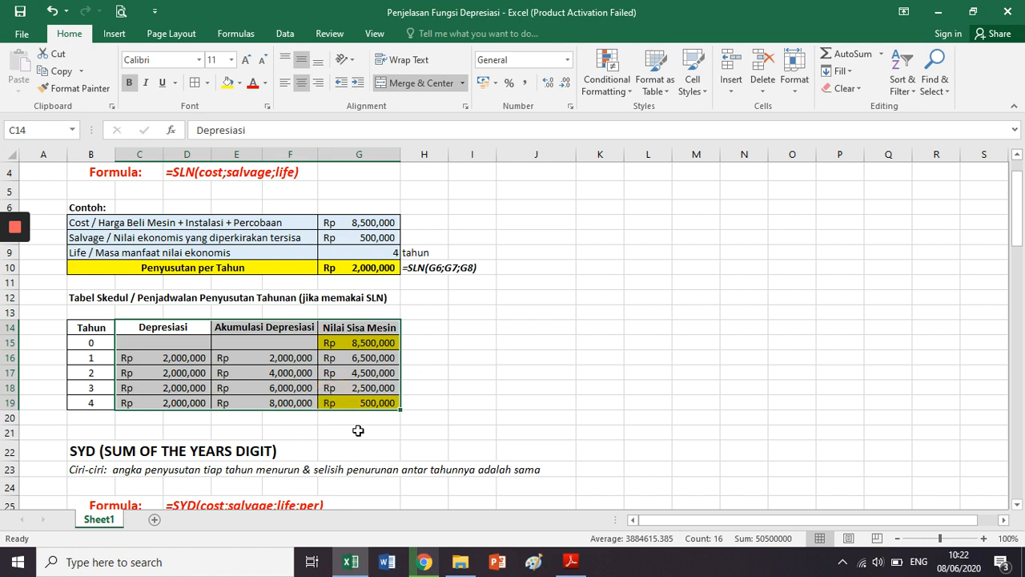
pyautogui.click(310, 400)
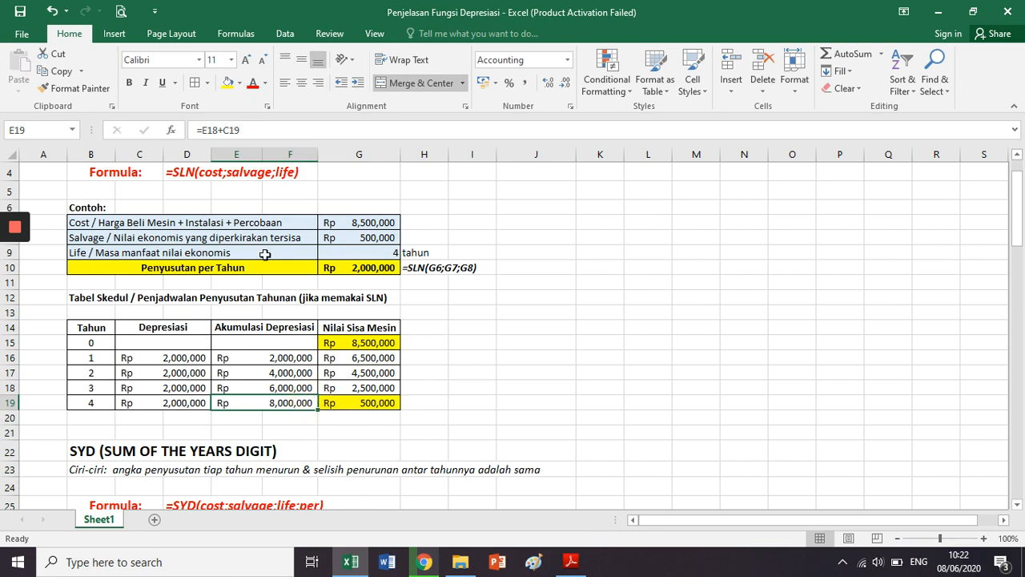
# Step: Fill the yearly Depresiasi cells C16:C19 with a light gold theme color
pyautogui.scroll(1, 254, 233)
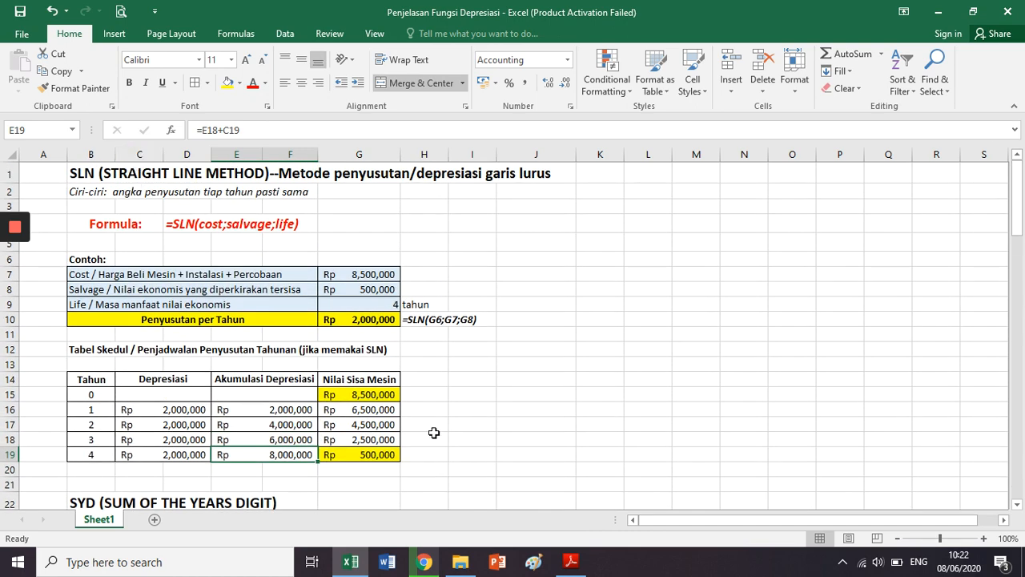
pyautogui.moveTo(203, 409); pyautogui.dragTo(200, 453)
pyautogui.click(240, 83)
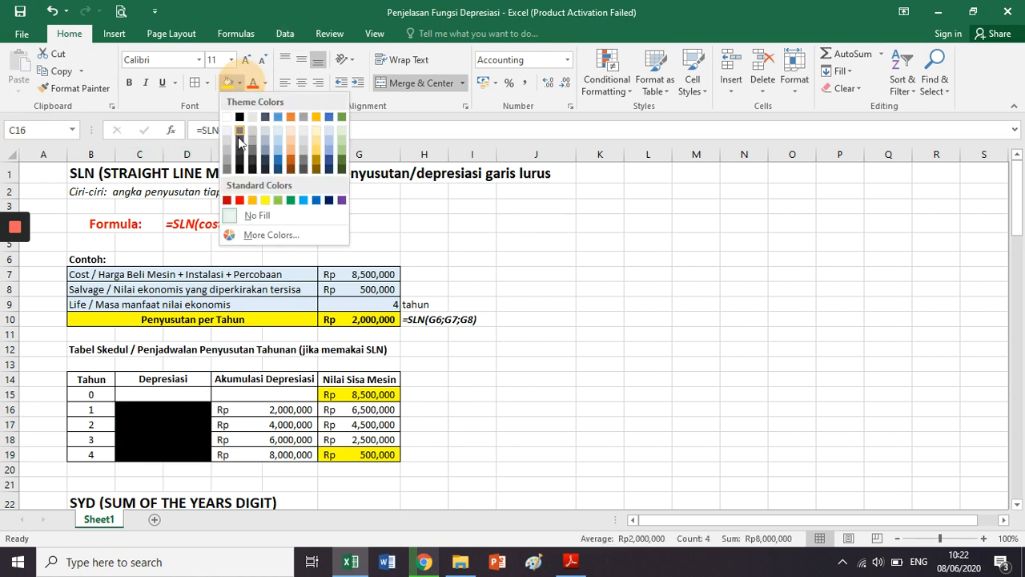
pyautogui.click(318, 154)
# Step: Review the Depresiasi values for years 1 to 4 and look over the whole SLN section from the heading to row 19
pyautogui.scroll(-4, 224, 327)
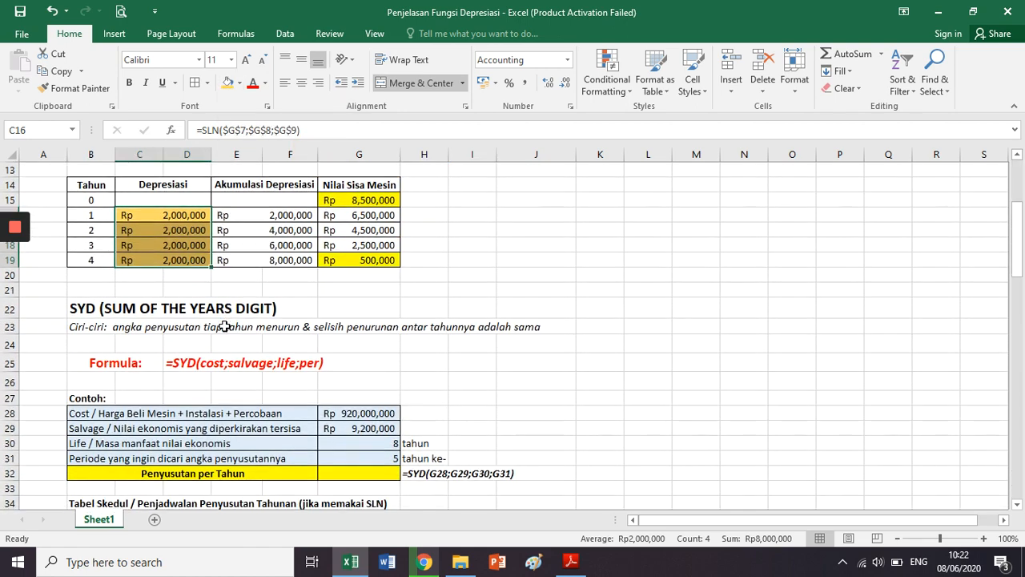
pyautogui.scroll(1, 224, 325)
pyautogui.click(175, 272)
pyautogui.moveTo(177, 260); pyautogui.dragTo(181, 275)
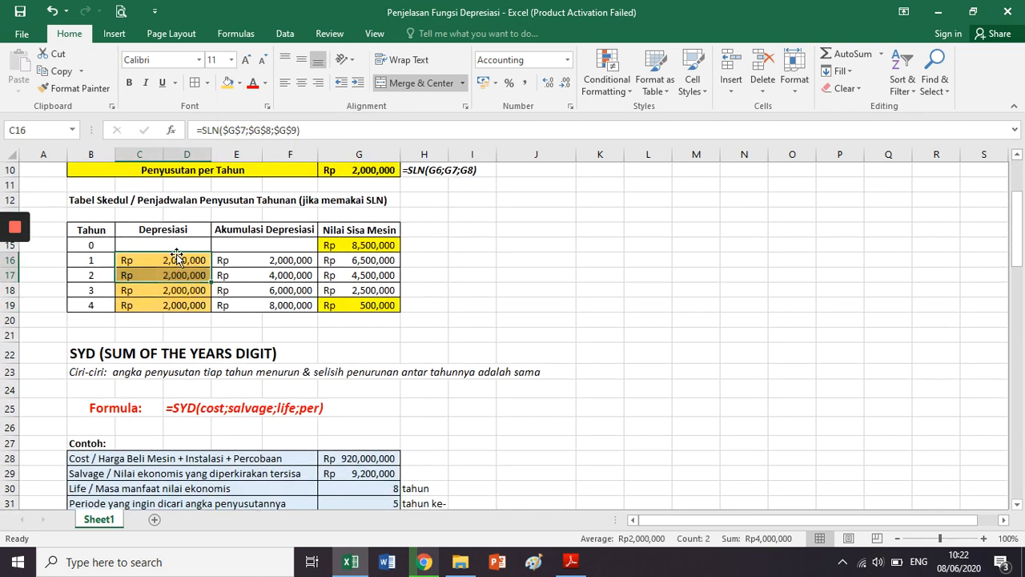
pyautogui.click(184, 290)
pyautogui.click(200, 304)
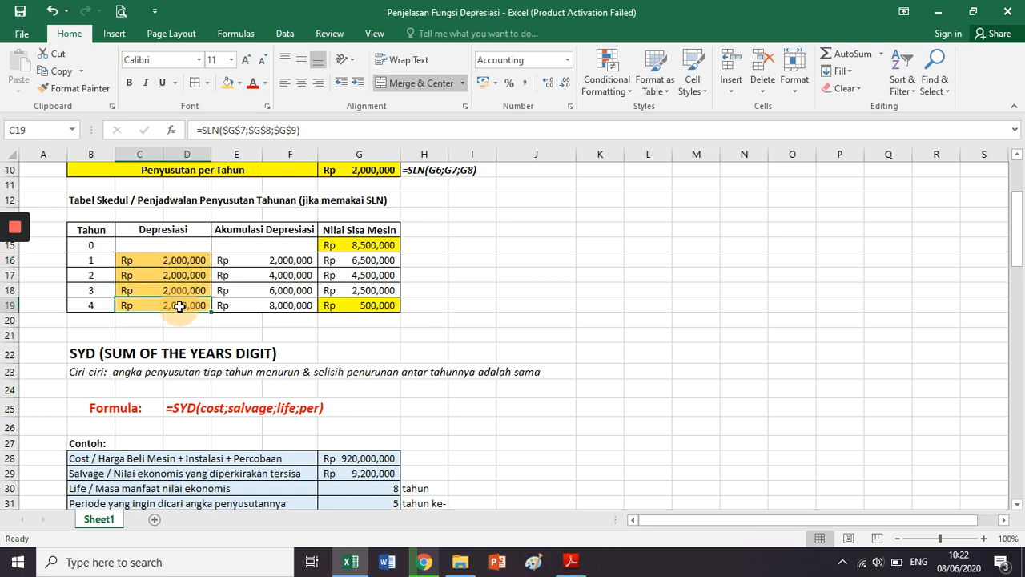
pyautogui.scroll(3, 205, 306)
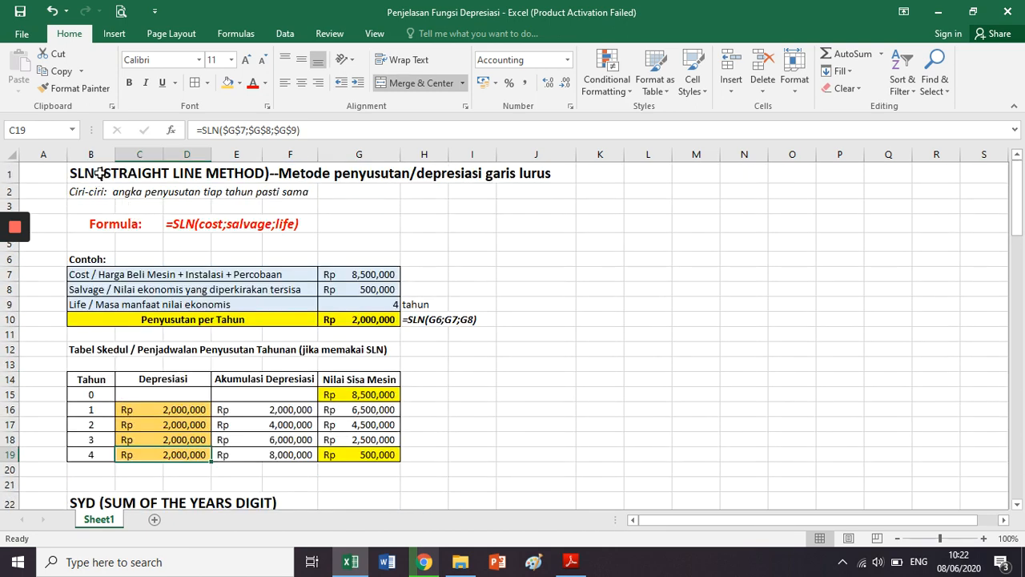
pyautogui.moveTo(100, 173); pyautogui.dragTo(510, 449)
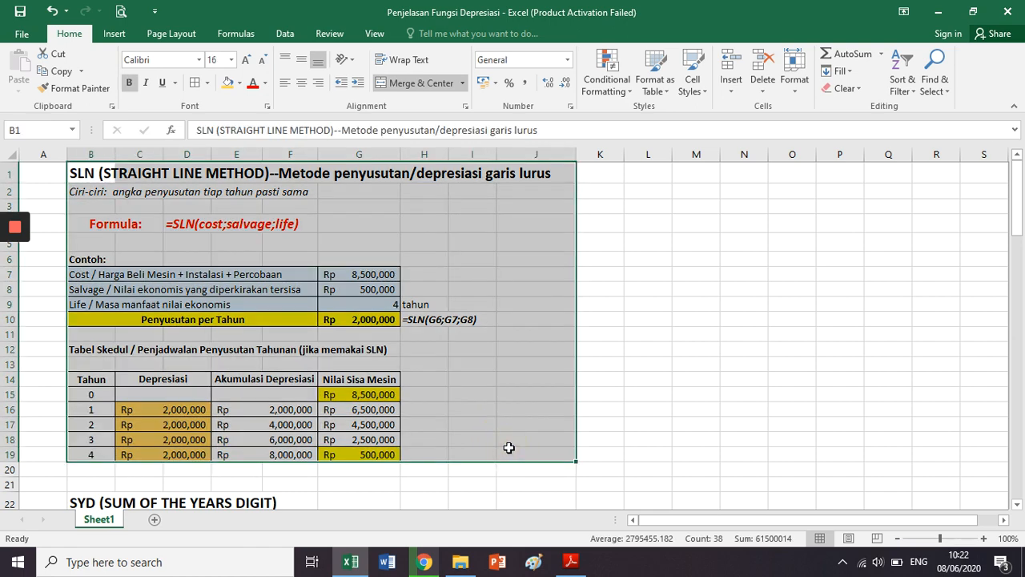
# Step: Read the SYD method's characteristics in row 23 and compare them with the SLN Depresiasi values in C16:C19
pyautogui.scroll(-6, 509, 447)
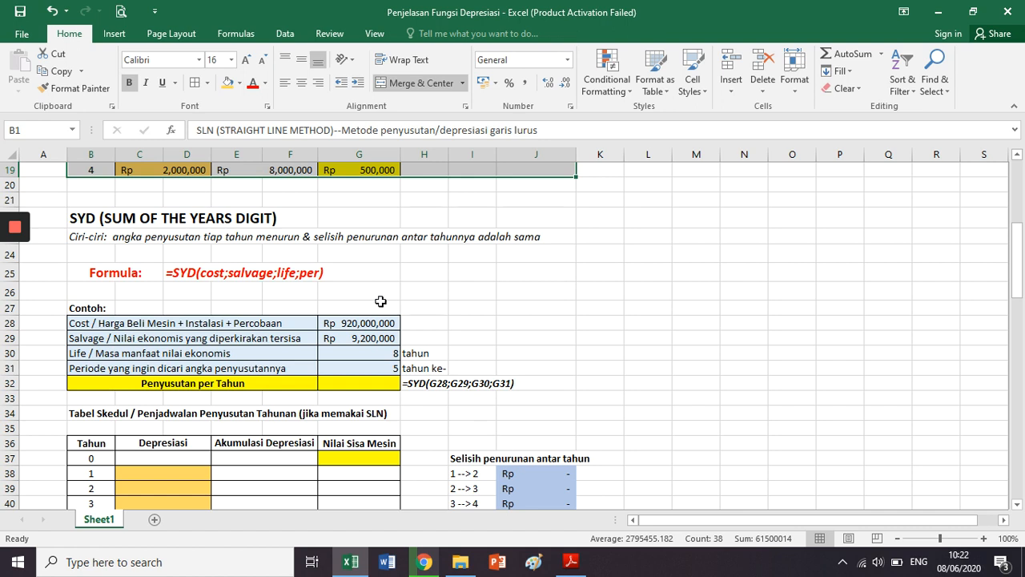
pyautogui.click(364, 254)
pyautogui.click(101, 236)
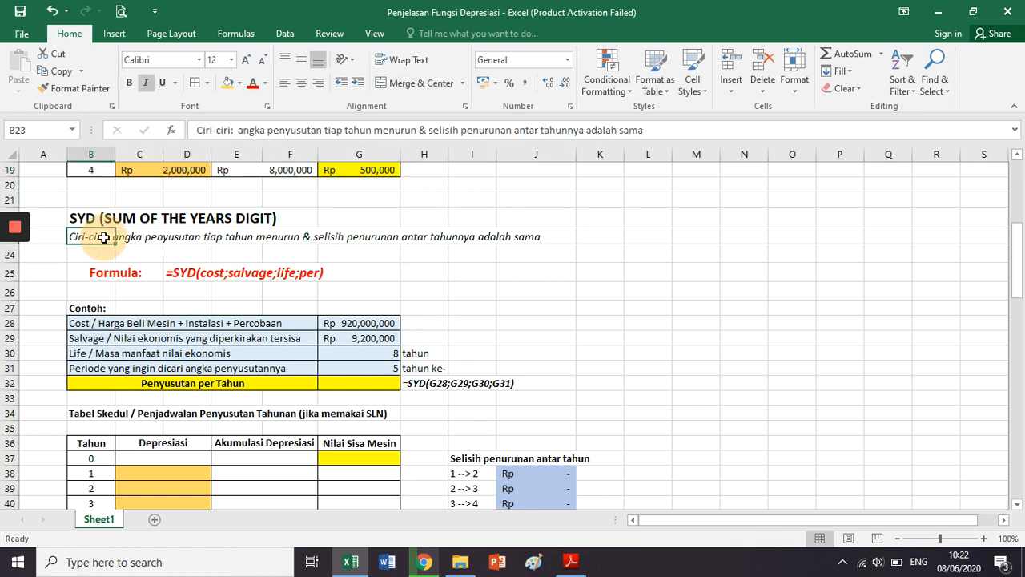
pyautogui.click(136, 237)
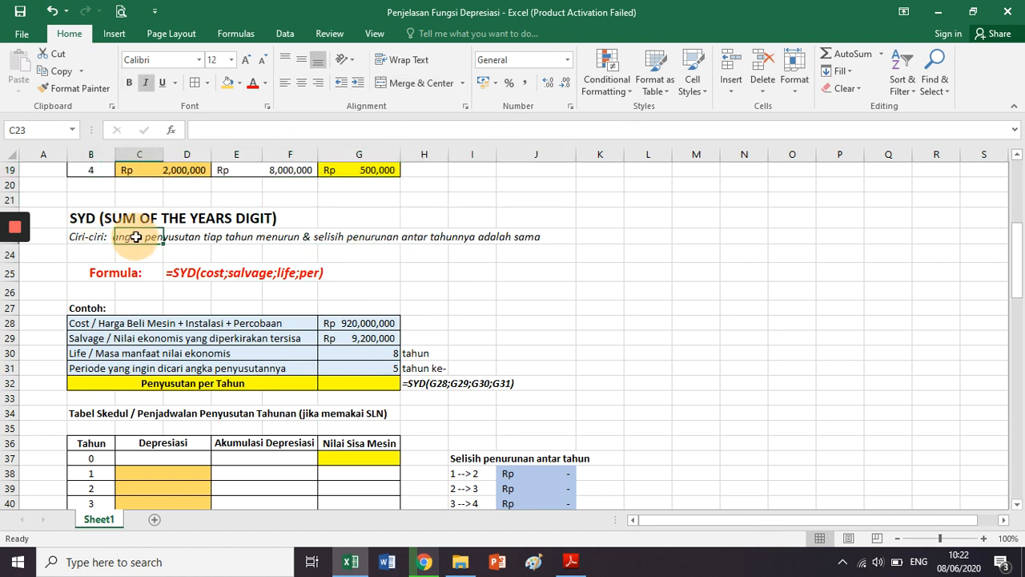
pyautogui.moveTo(136, 237); pyautogui.dragTo(284, 235)
pyautogui.scroll(1, 283, 235)
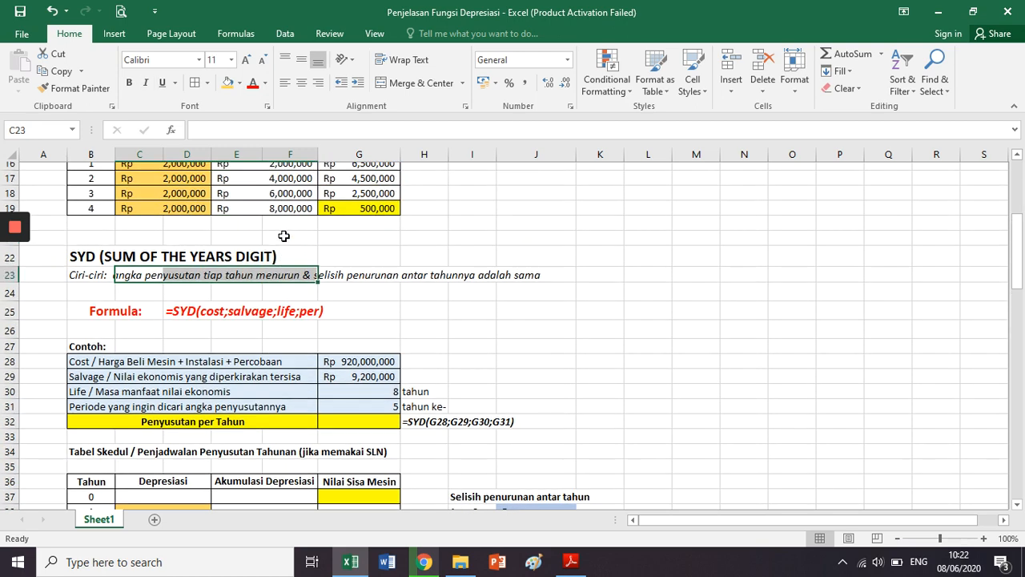
pyautogui.scroll(1, 283, 235)
pyautogui.click(195, 211)
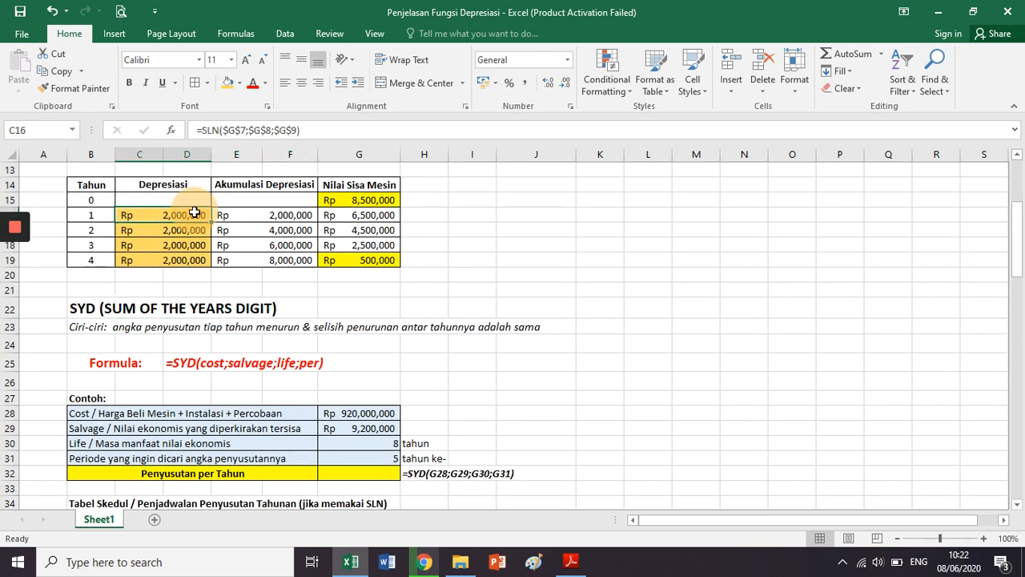
pyautogui.moveTo(195, 215); pyautogui.dragTo(189, 261)
pyautogui.click(138, 326)
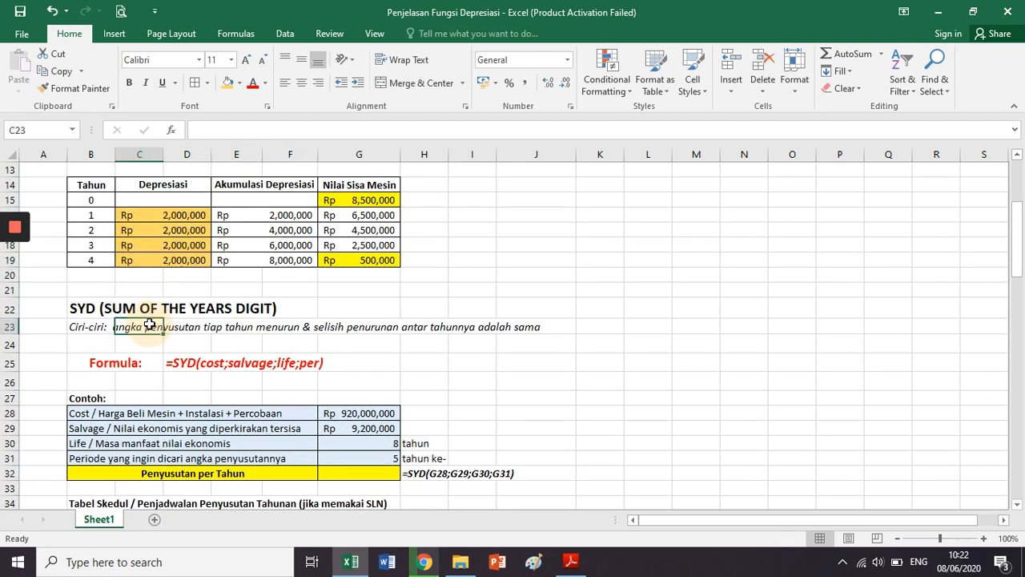
# Step: Examine the eight-year SYD schedule's Depresiasi and Nilai Sisa Mesin cells and the example's cost and salvage inputs in G28:G29
pyautogui.scroll(-2, 149, 324)
pyautogui.scroll(-3, 150, 324)
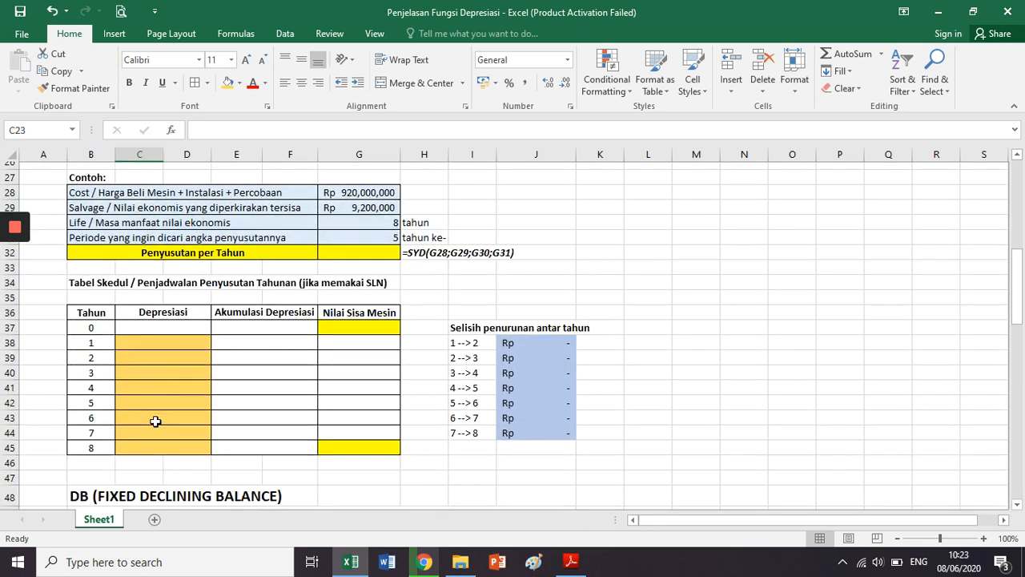
pyautogui.moveTo(174, 316); pyautogui.dragTo(172, 424)
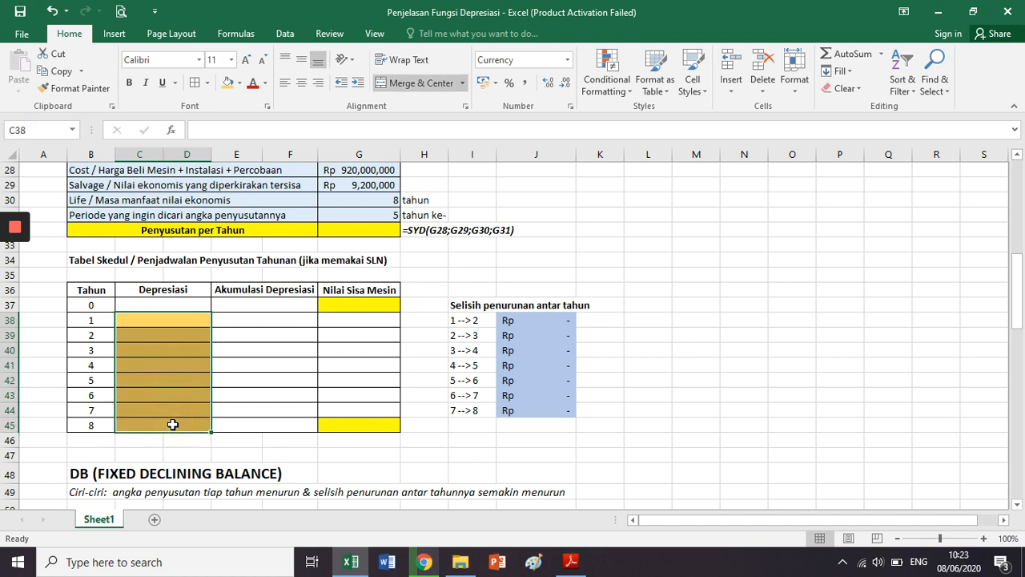
pyautogui.click(351, 305)
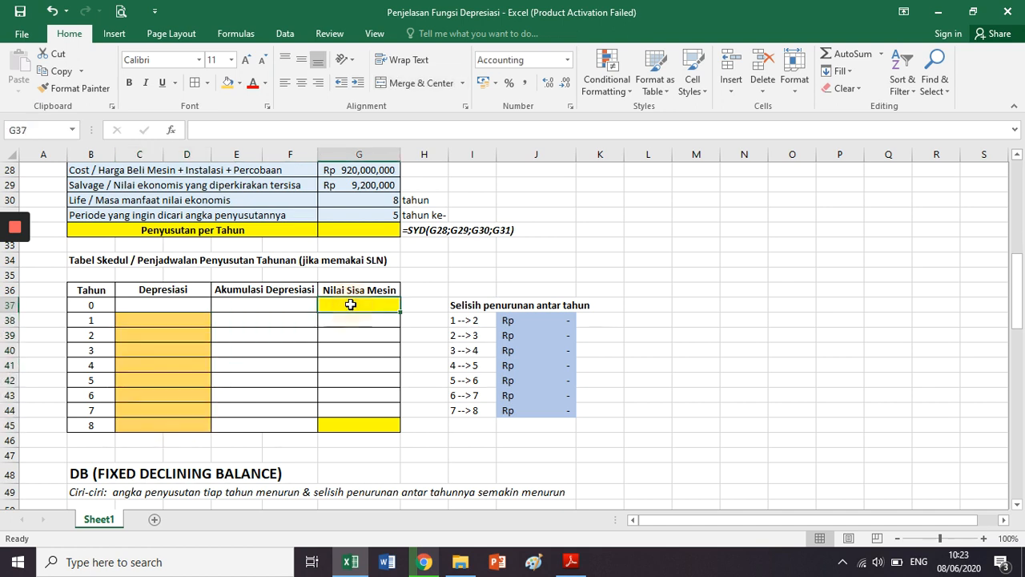
pyautogui.click(91, 308)
pyautogui.click(385, 434)
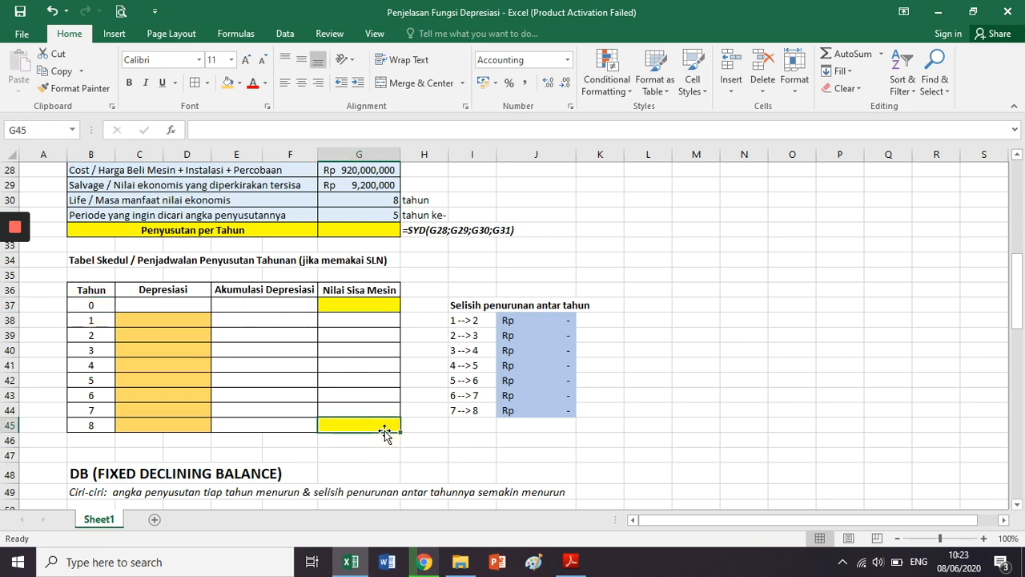
pyautogui.scroll(1, 385, 434)
pyautogui.scroll(1, 385, 434)
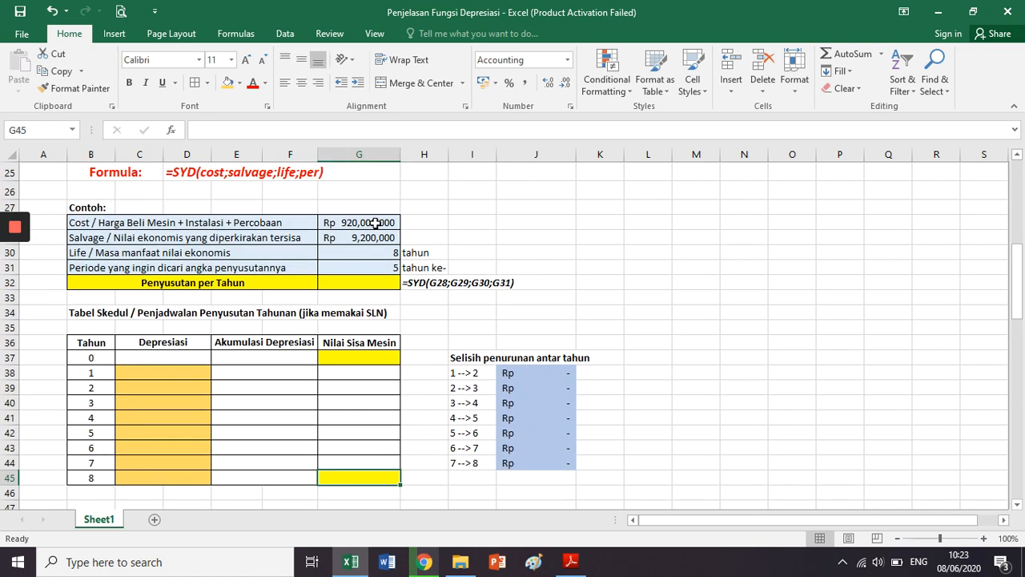
pyautogui.click(375, 222)
pyautogui.click(370, 237)
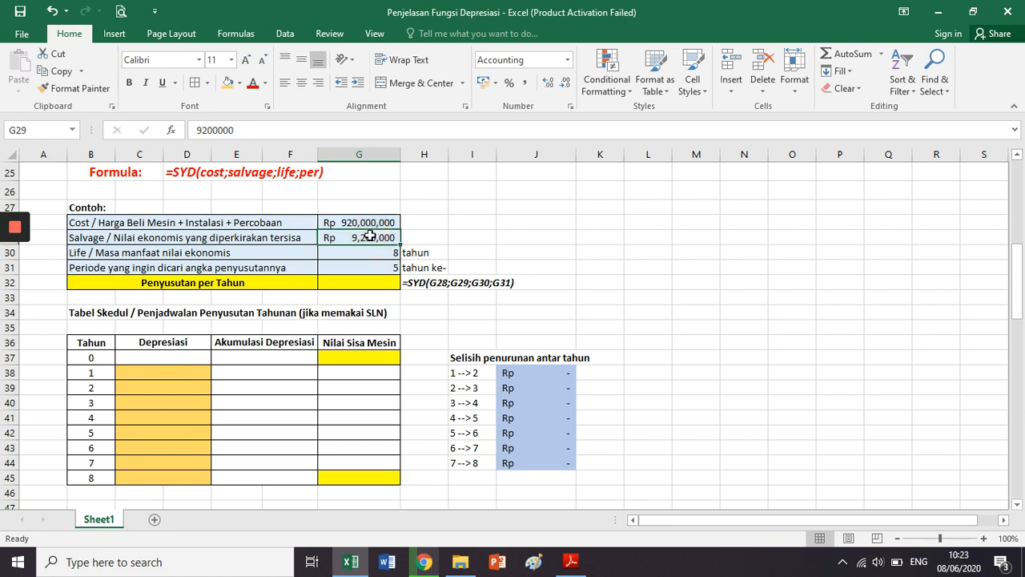
# Step: Read the SYD characteristics in row 23 and relate them to the schedule's Depresiasi cells for years 1 to 4
pyautogui.scroll(3, 290, 285)
pyautogui.click(133, 280)
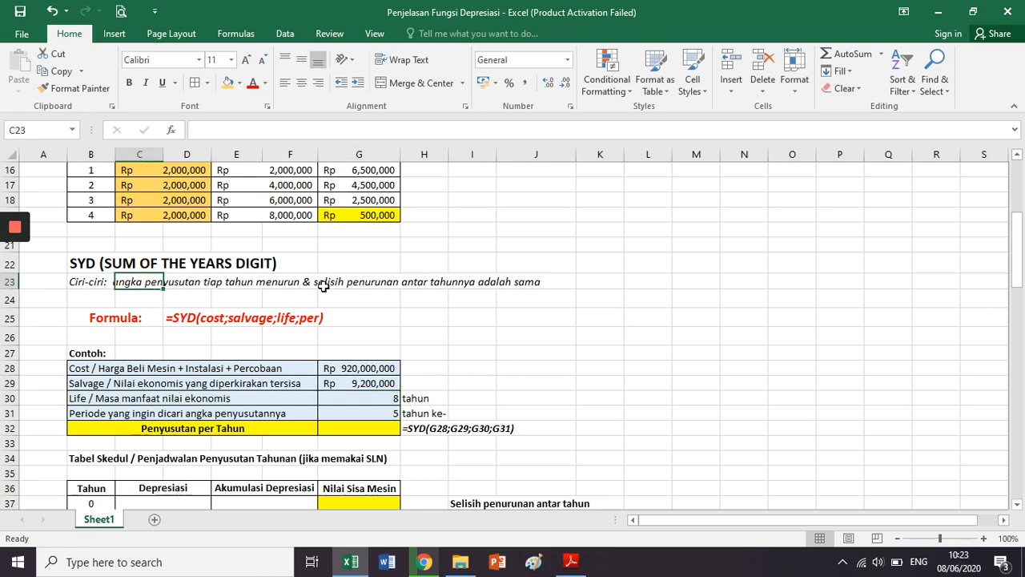
pyautogui.scroll(-3, 322, 286)
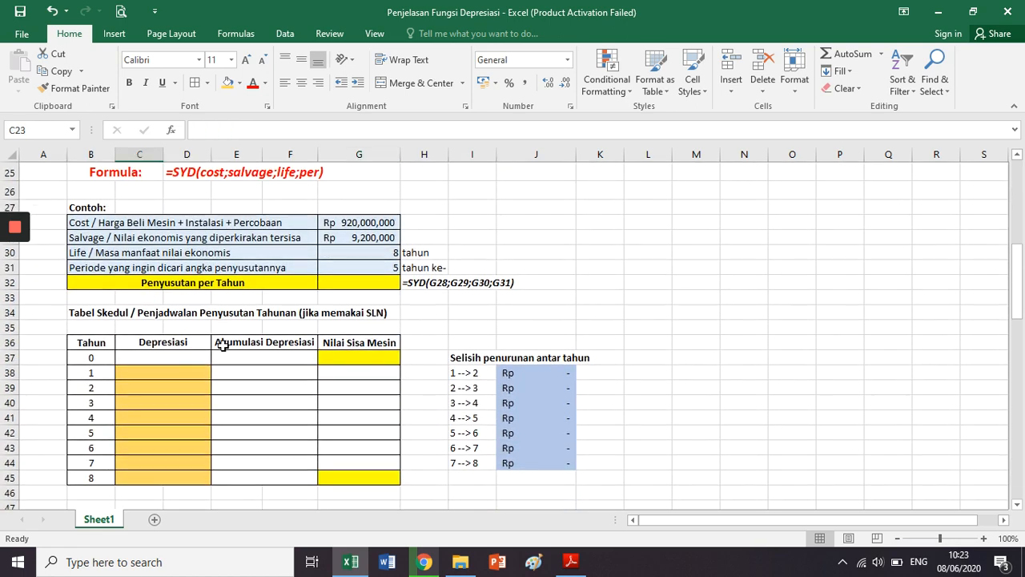
pyautogui.moveTo(201, 370); pyautogui.dragTo(185, 437)
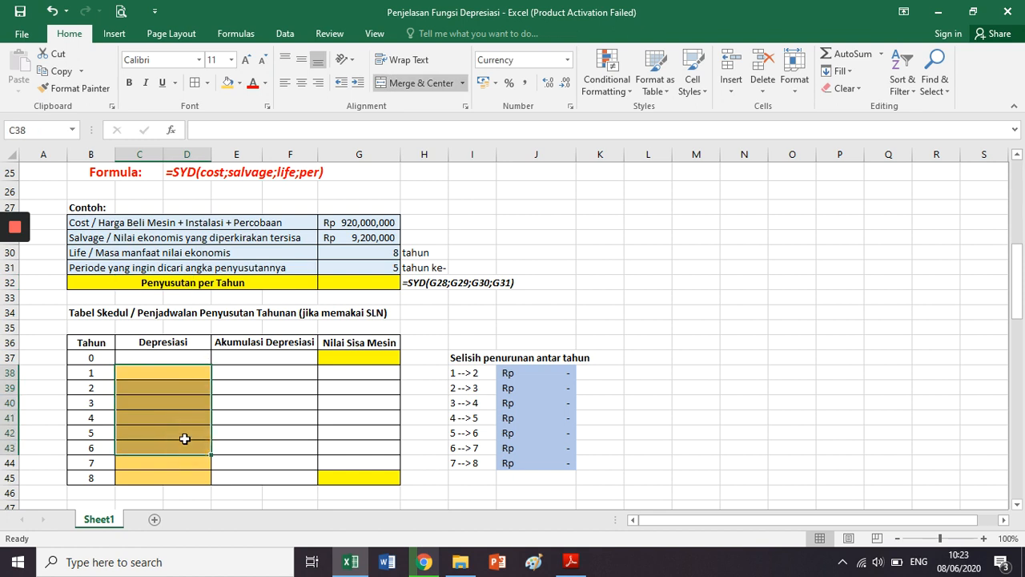
pyautogui.click(94, 374)
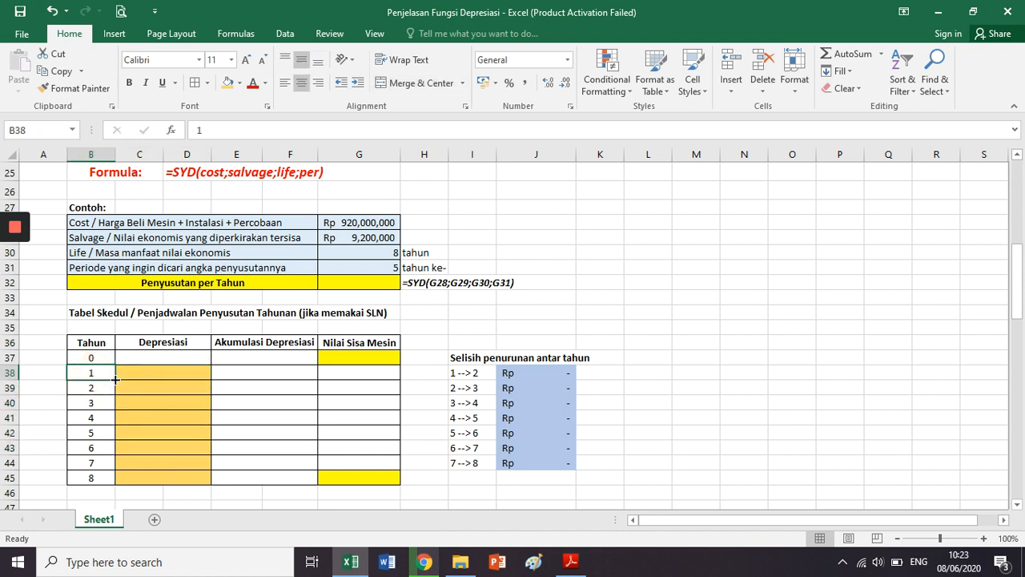
pyautogui.click(104, 386)
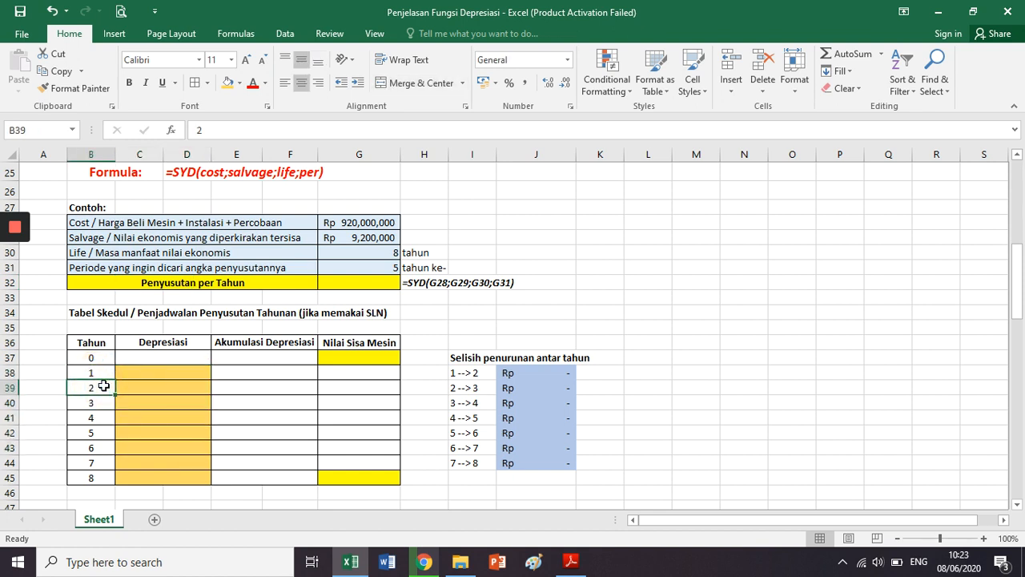
pyautogui.click(104, 402)
pyautogui.click(104, 418)
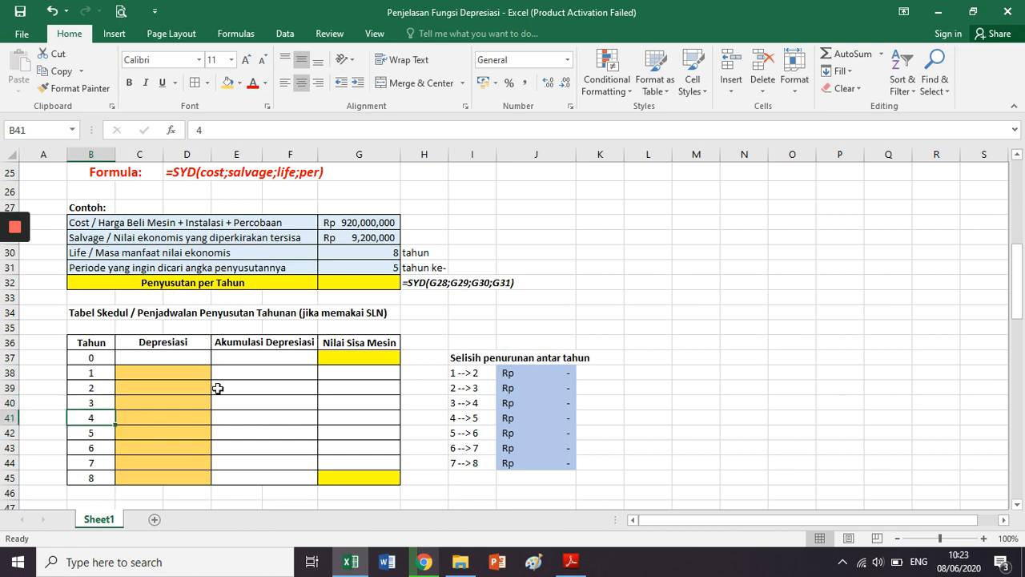
# Step: Read the equal yearly difference part of the SYD characteristics and examine the "Selisih penurunan antar tahun" table in I37:J44
pyautogui.scroll(4, 218, 387)
pyautogui.click(440, 326)
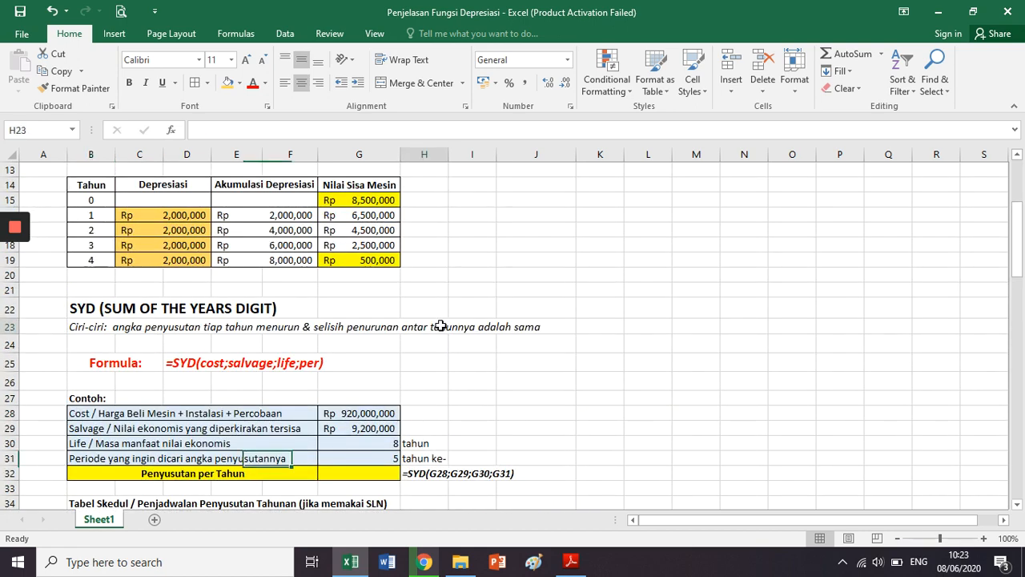
pyautogui.moveTo(440, 327); pyautogui.dragTo(549, 336)
pyautogui.click(507, 360)
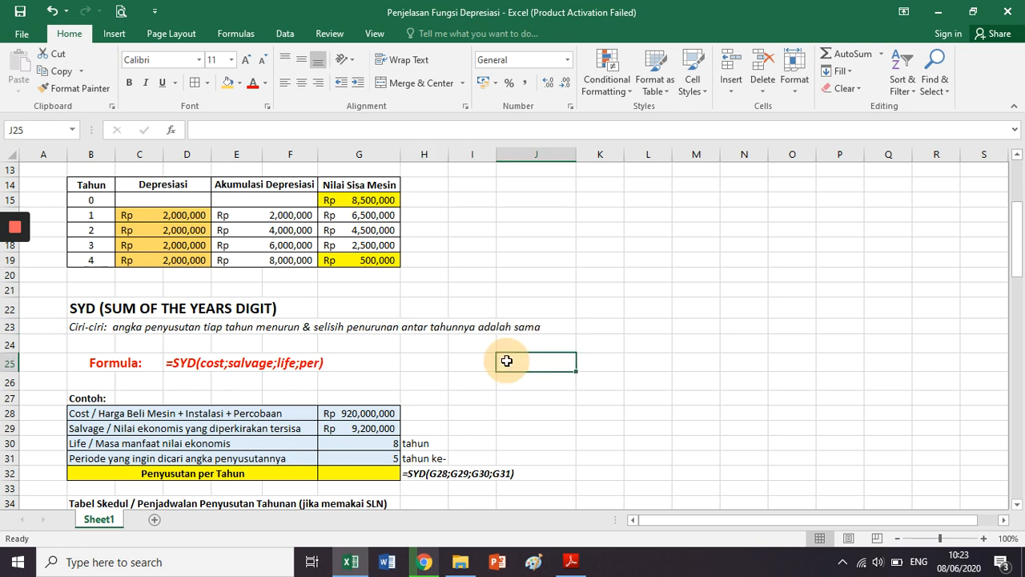
pyautogui.scroll(-6, 507, 360)
pyautogui.moveTo(471, 261); pyautogui.dragTo(583, 372)
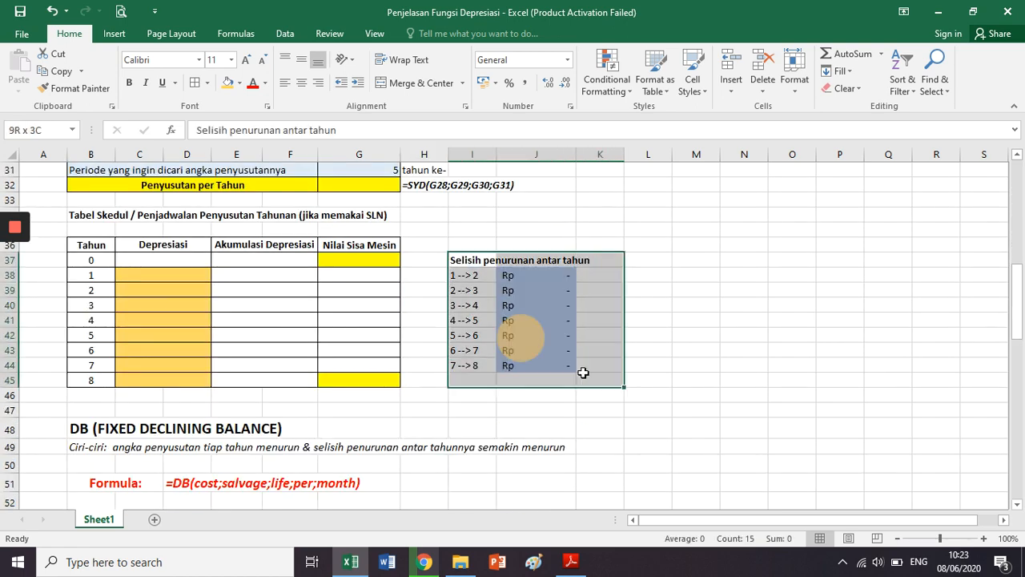
pyautogui.click(432, 254)
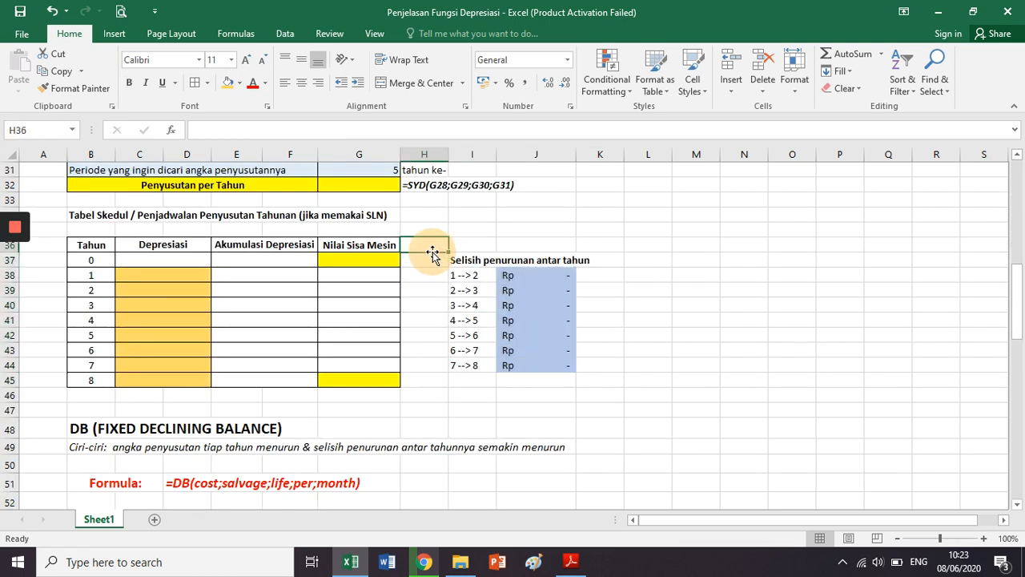
# Step: Compare the SYD formula's arguments in row 25 with the SLN formula in row 4, focusing on life and per
pyautogui.scroll(3, 433, 254)
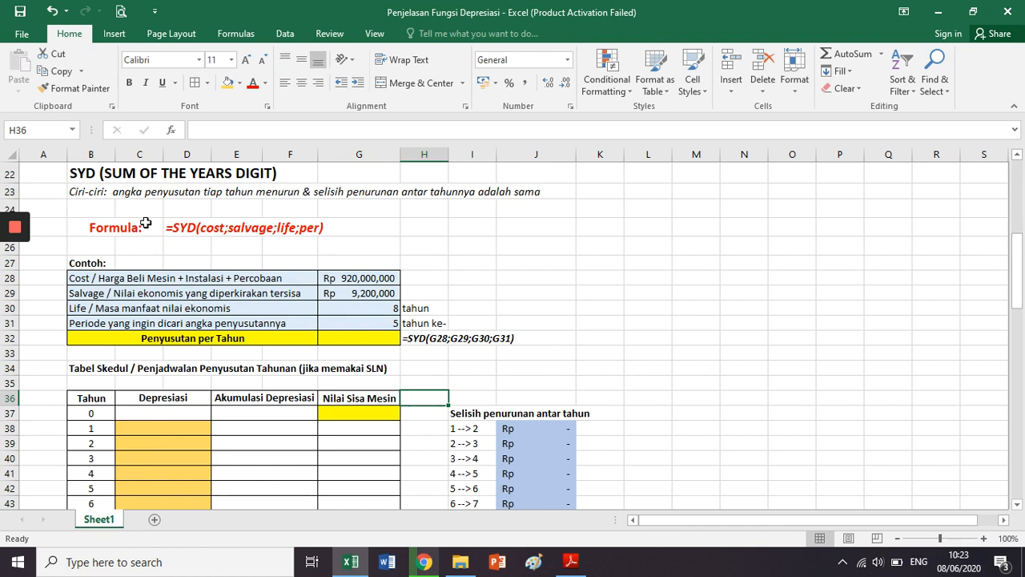
pyautogui.moveTo(146, 223); pyautogui.dragTo(289, 228)
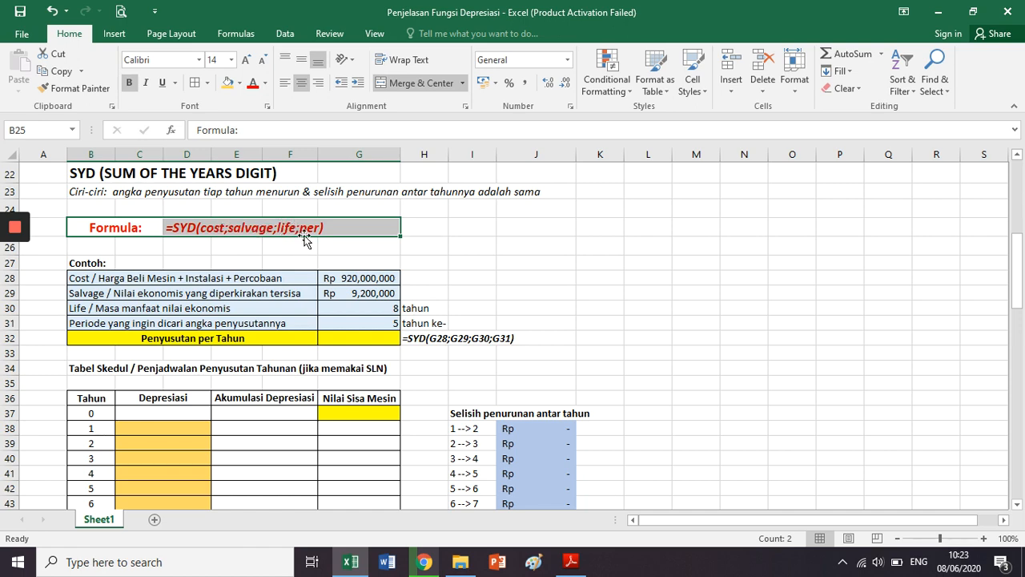
pyautogui.scroll(7, 305, 240)
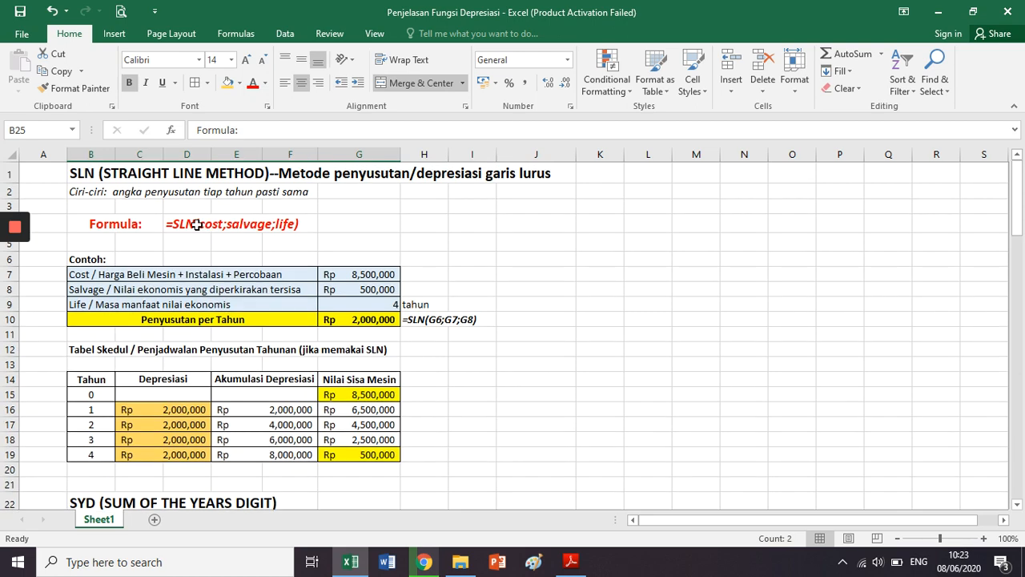
pyautogui.click(196, 225)
pyautogui.scroll(-6, 288, 272)
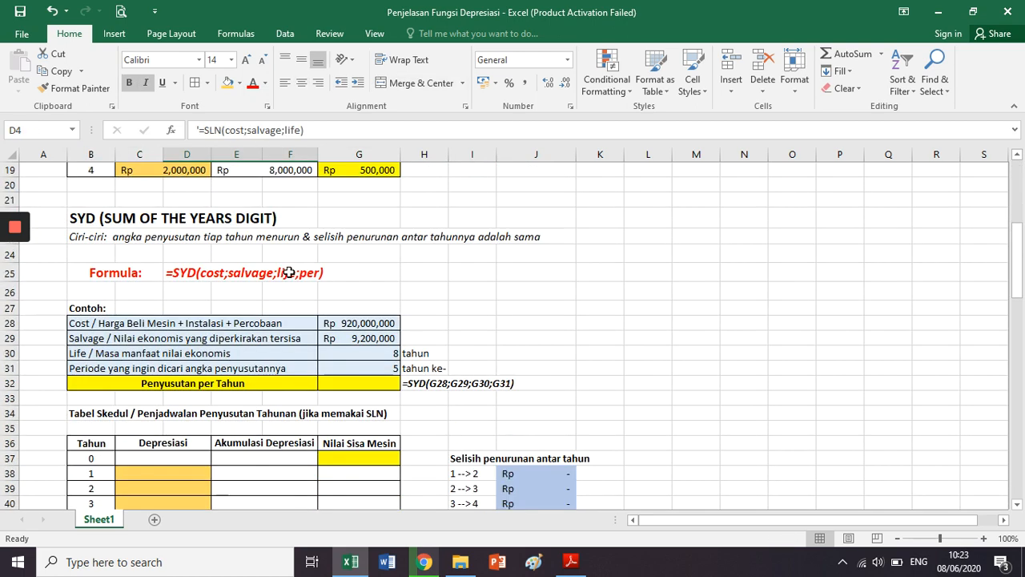
pyautogui.click(288, 272)
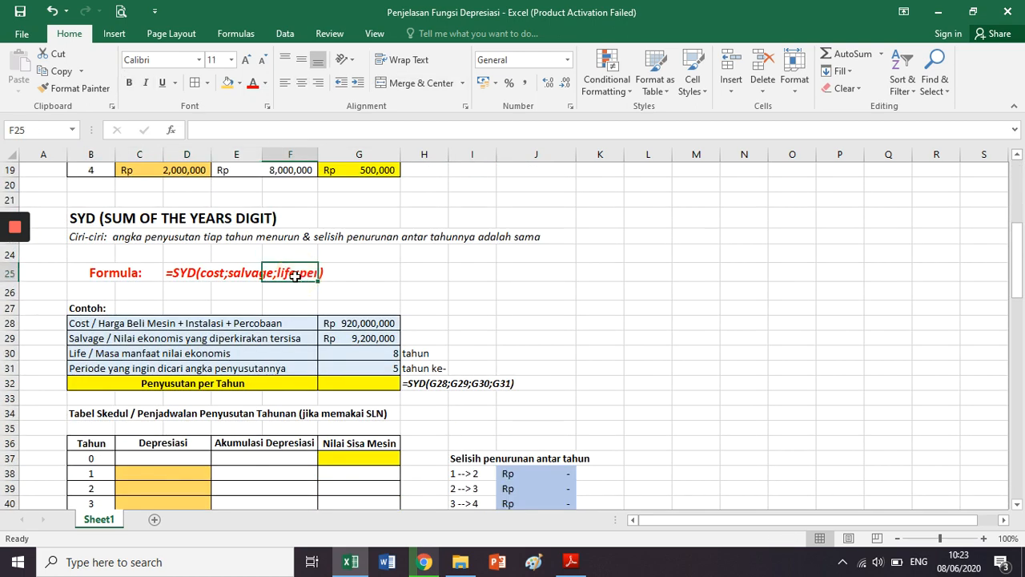
pyautogui.moveTo(296, 275); pyautogui.dragTo(343, 273)
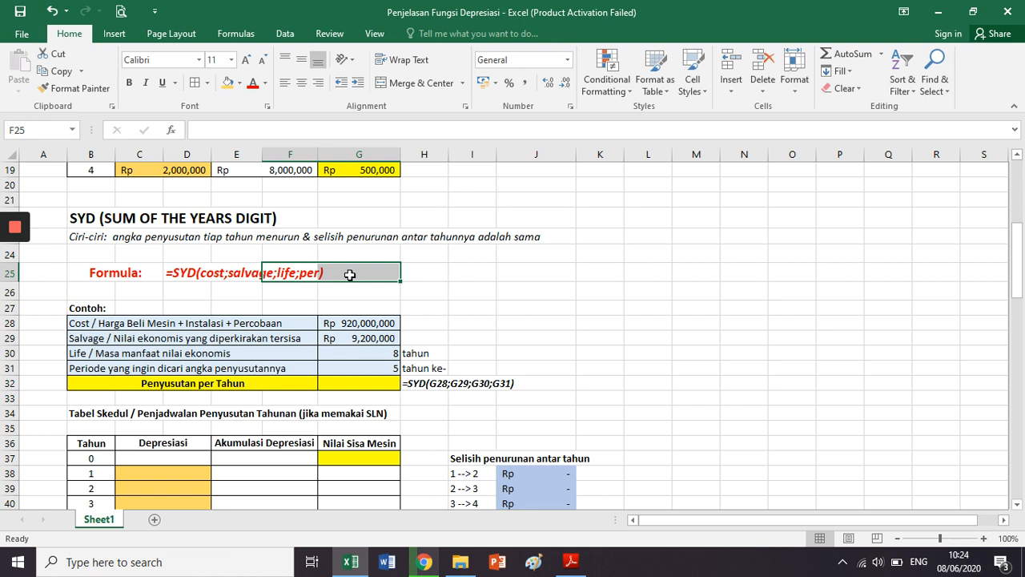
# Step: Review the SYD example's cost, salvage, life and period labels and their inputs in G28:G31
pyautogui.scroll(-3, 350, 275)
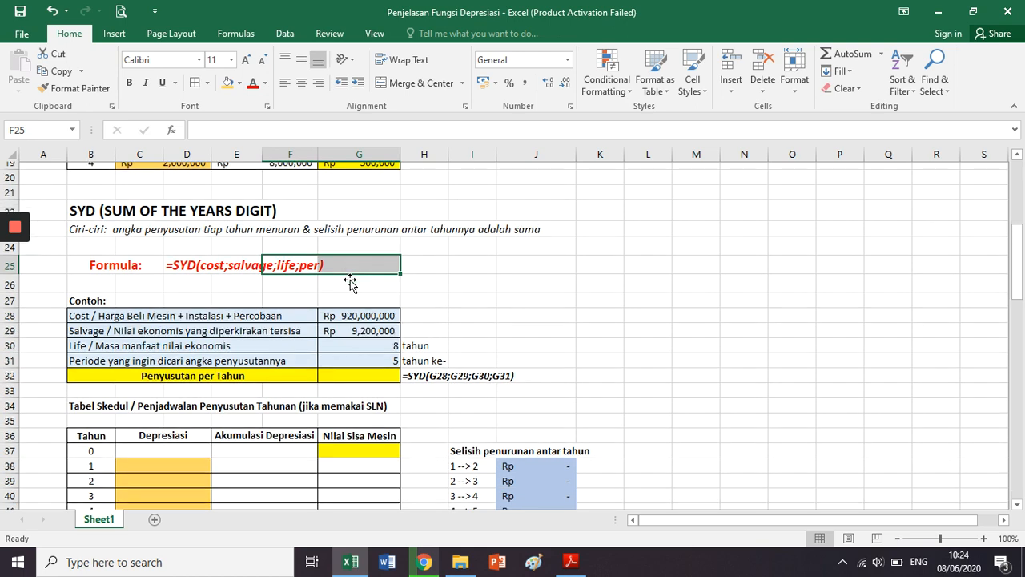
pyautogui.scroll(1, 264, 232)
pyautogui.click(262, 229)
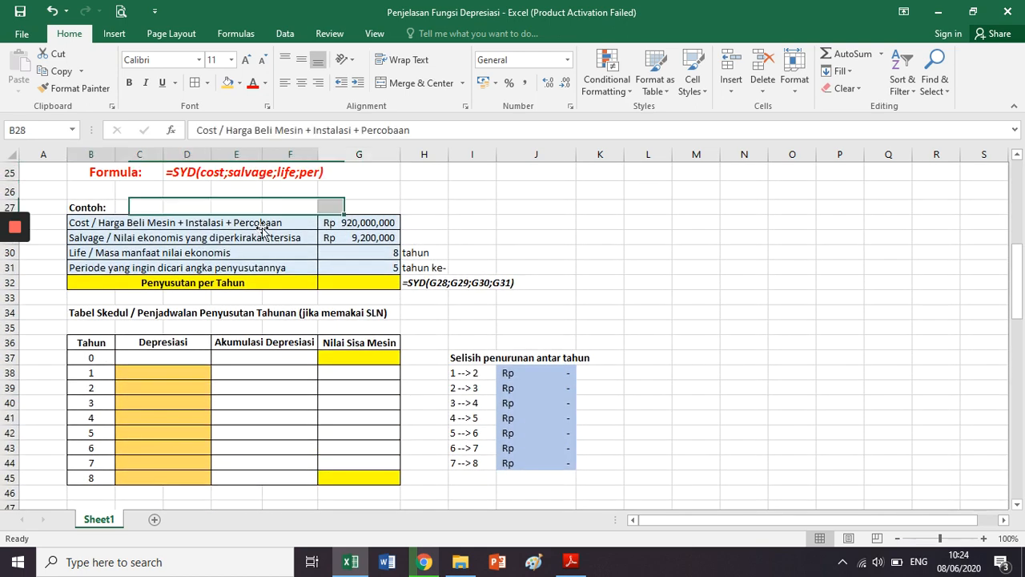
pyautogui.click(341, 225)
pyautogui.click(309, 238)
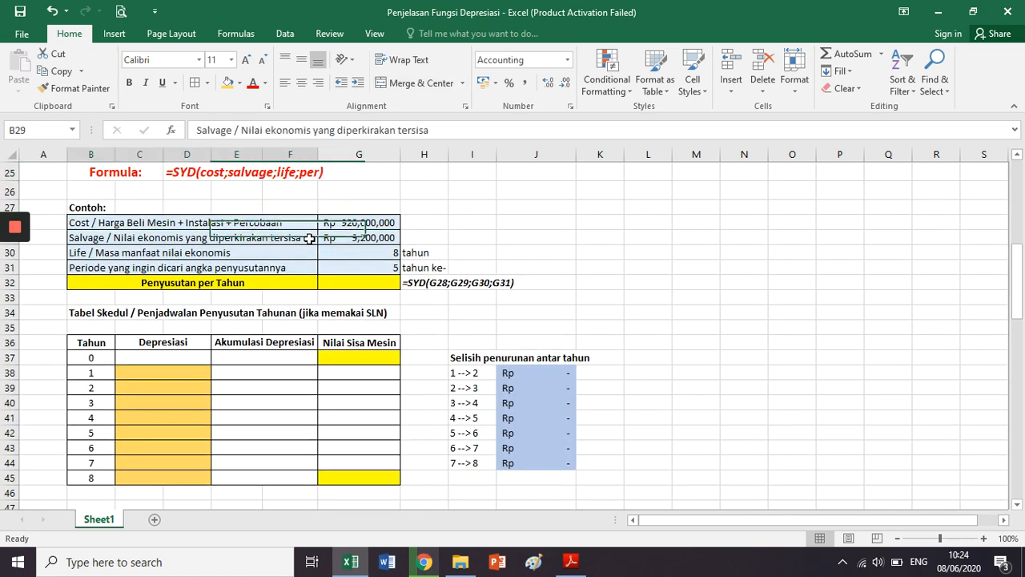
pyautogui.click(352, 237)
pyautogui.click(296, 255)
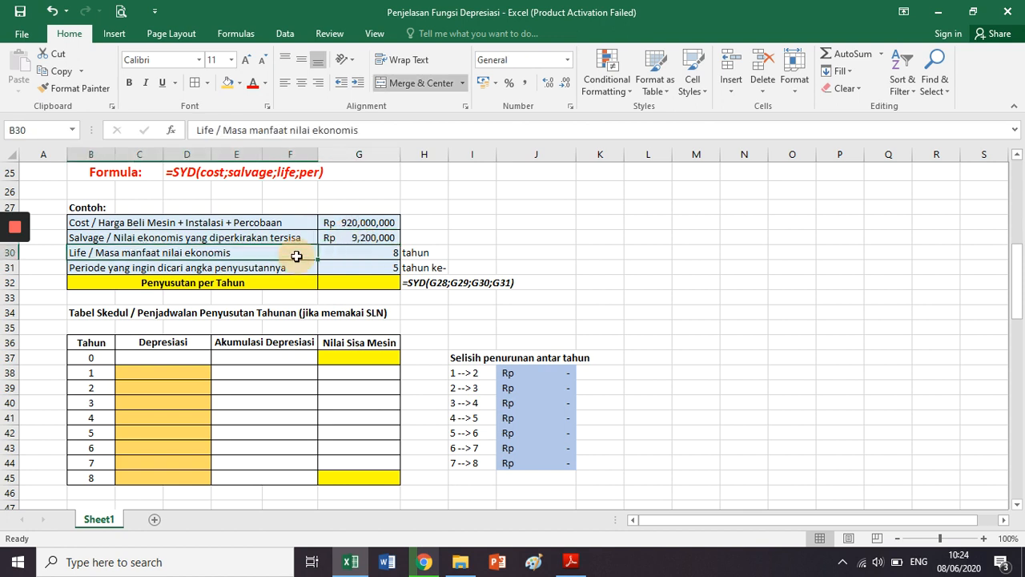
pyautogui.click(376, 253)
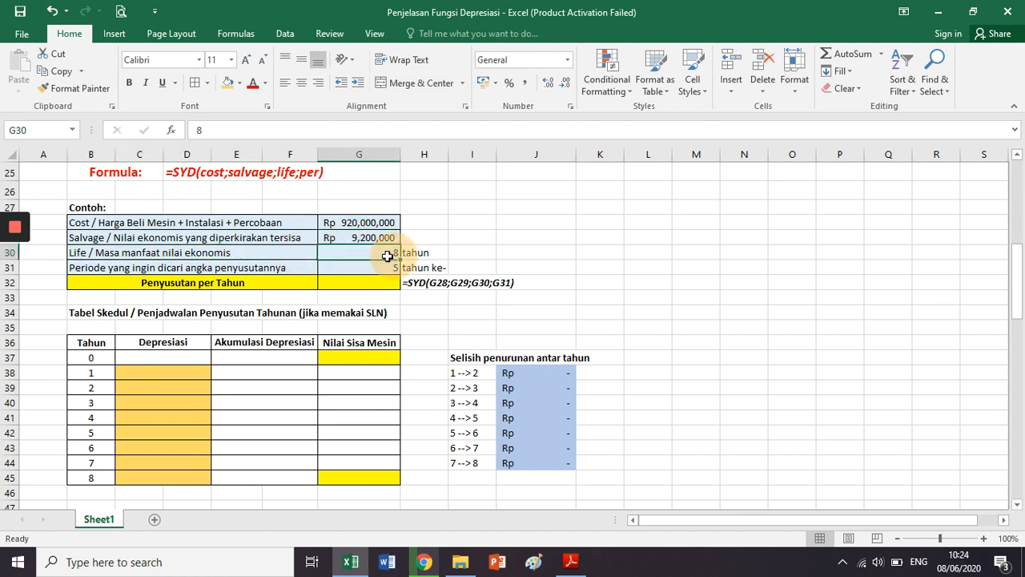
pyautogui.click(286, 269)
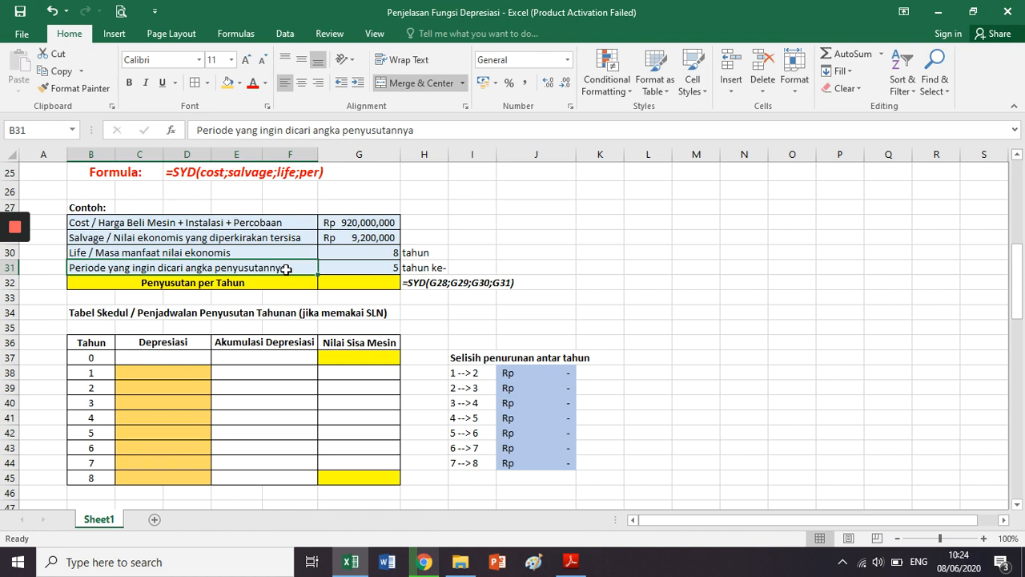
pyautogui.click(354, 270)
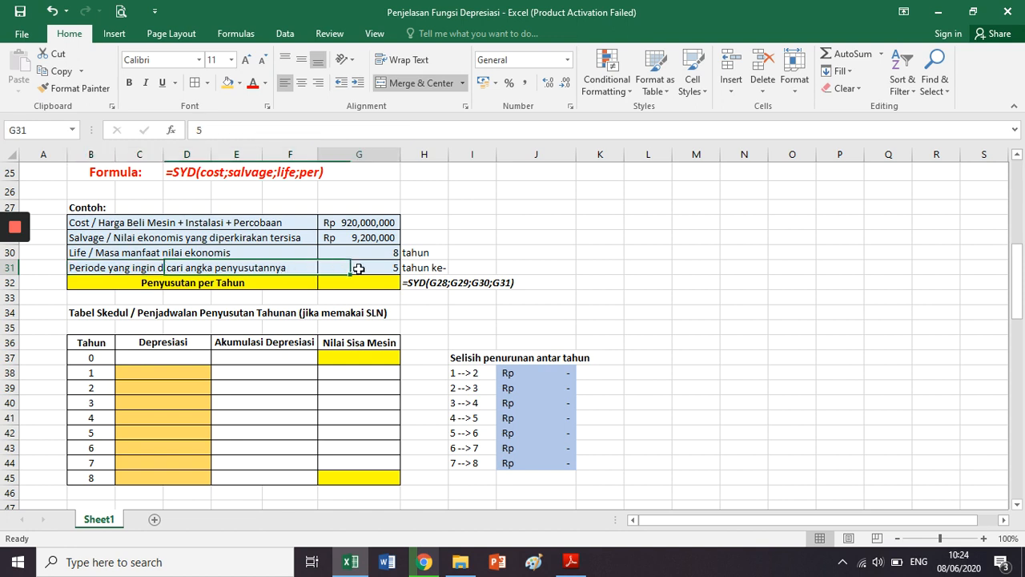
# Step: Calculate the example's Penyusutan per Tahun in G32 with the formula =SYD(G28;G29;G30;G31)
pyautogui.click(355, 278)
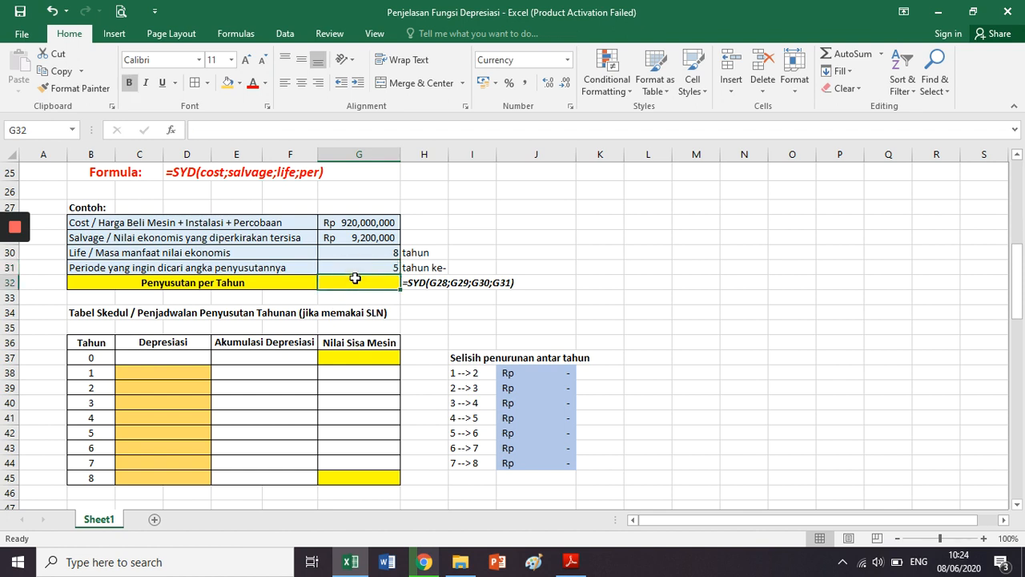
pyautogui.write('=syd(')
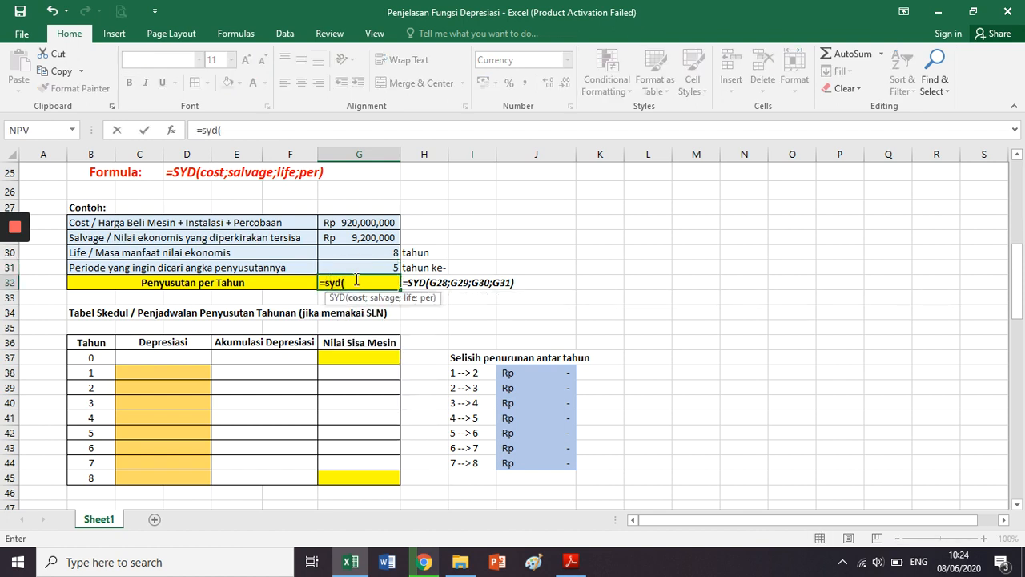
pyautogui.click(357, 225)
pyautogui.write(';')
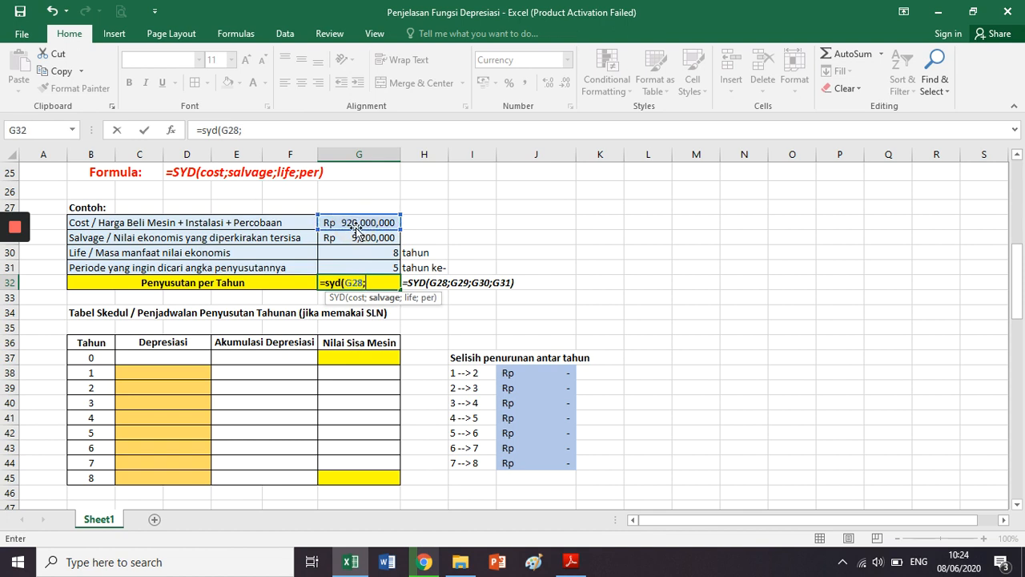
pyautogui.click(358, 238)
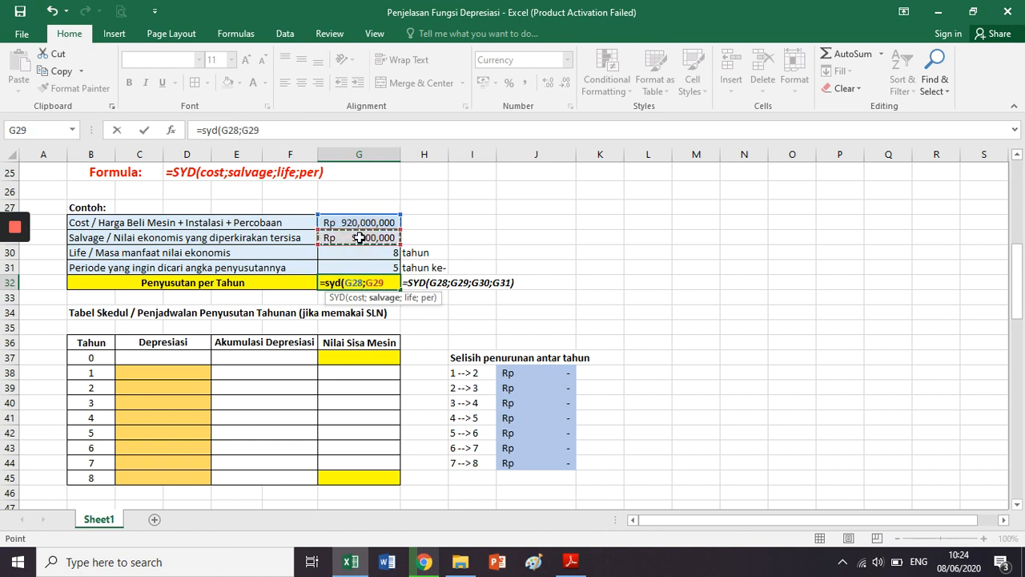
pyautogui.write(';')
pyautogui.click(362, 252)
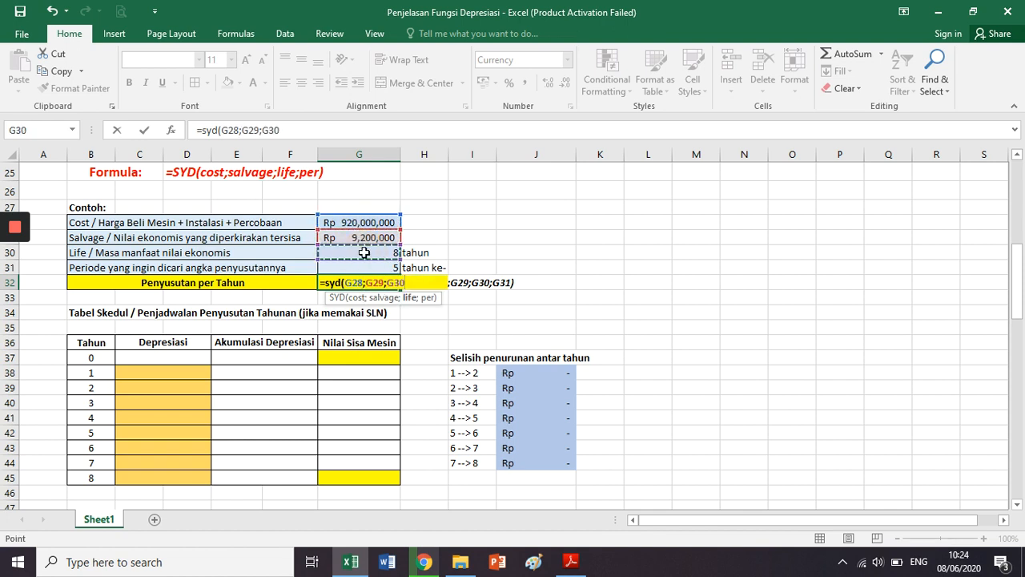
pyautogui.write(';')
pyautogui.click(368, 267)
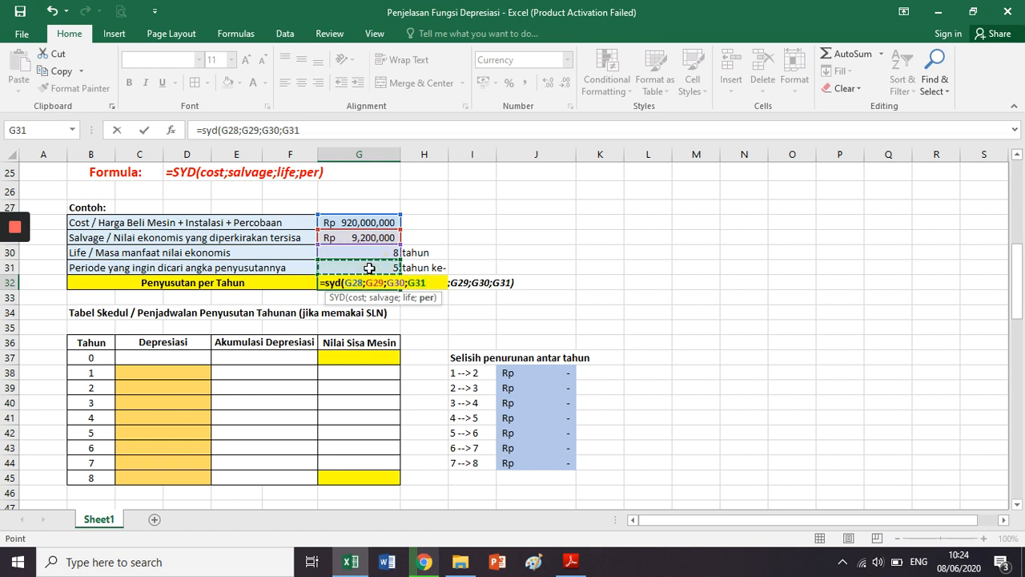
pyautogui.hotkey('ctrl', 'Return')
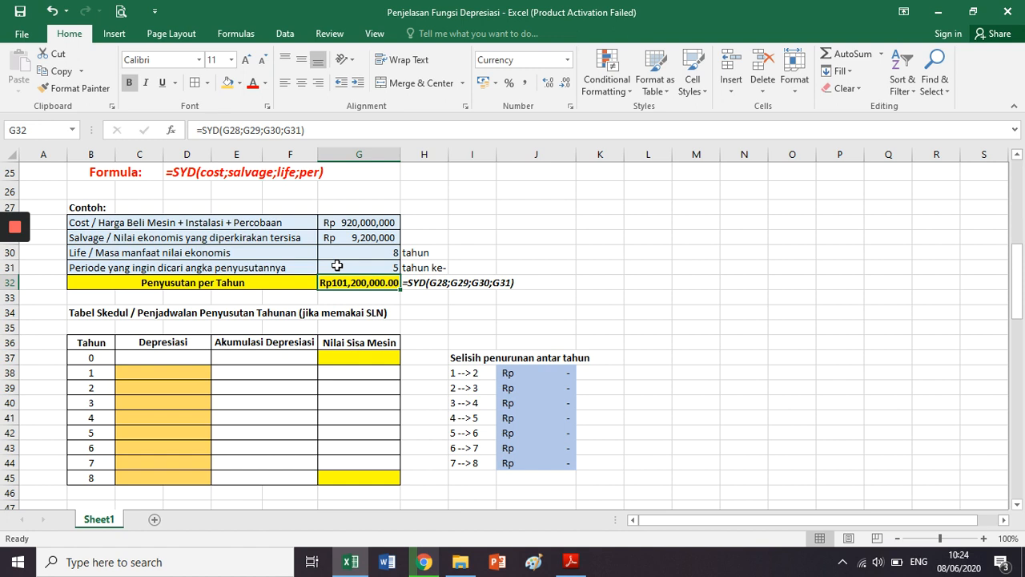
# Step: Remove both decimal places from the SYD result in G32 and give it the Accounting number format
pyautogui.click(565, 83)
pyautogui.click(565, 83)
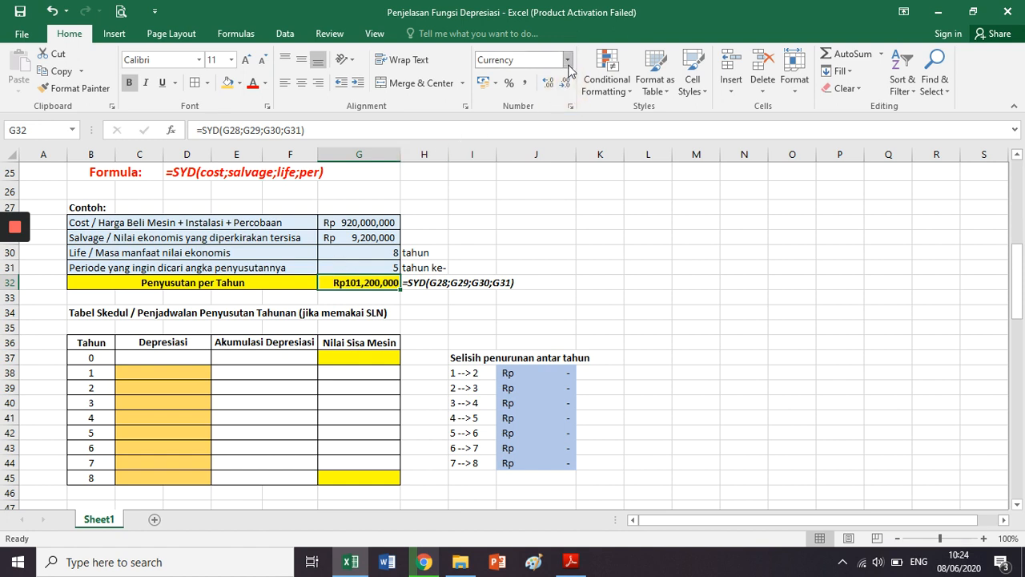
pyautogui.click(569, 60)
pyautogui.click(529, 182)
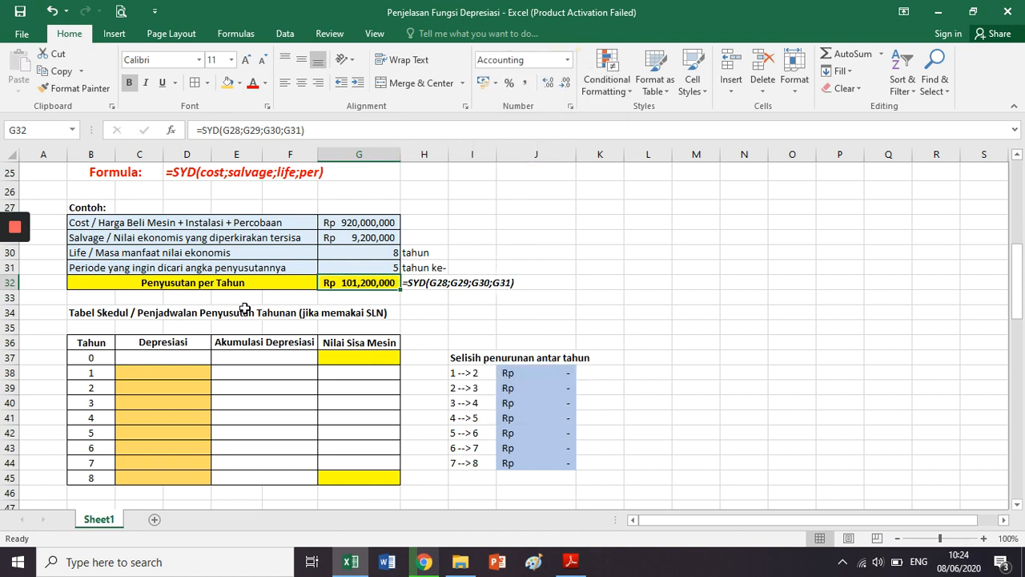
# Step: Change the schedule title in B34 to read "Tabel Skedul / Penjadwalan Penyusutan Tahunan (jika memakai SYD)"
pyautogui.moveTo(95, 310); pyautogui.dragTo(414, 328)
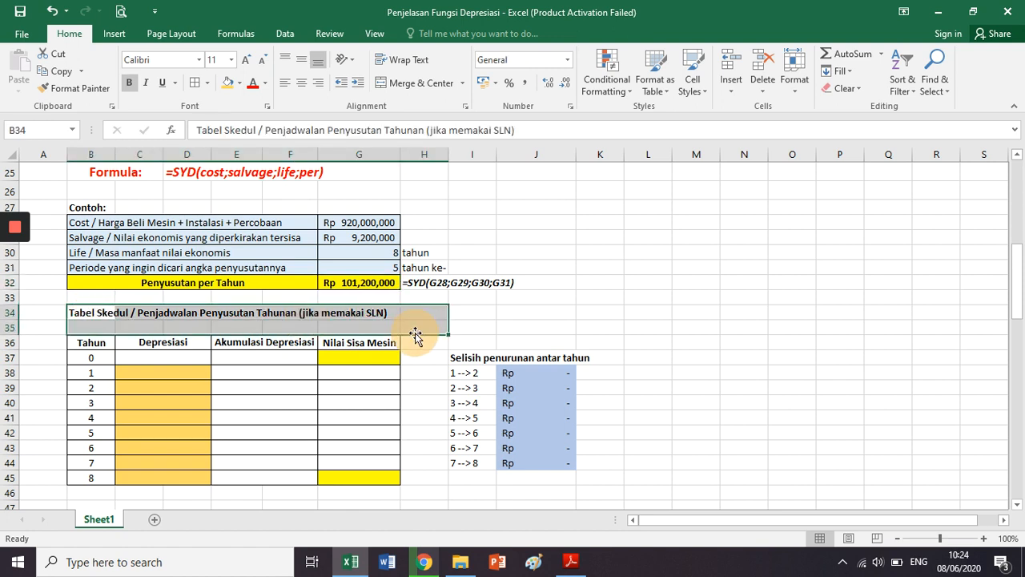
pyautogui.click(99, 313)
pyautogui.click(506, 129)
pyautogui.press('Right')
pyautogui.hotkey('shift', 'Left')
pyautogui.hotkey('shift', 'Left')
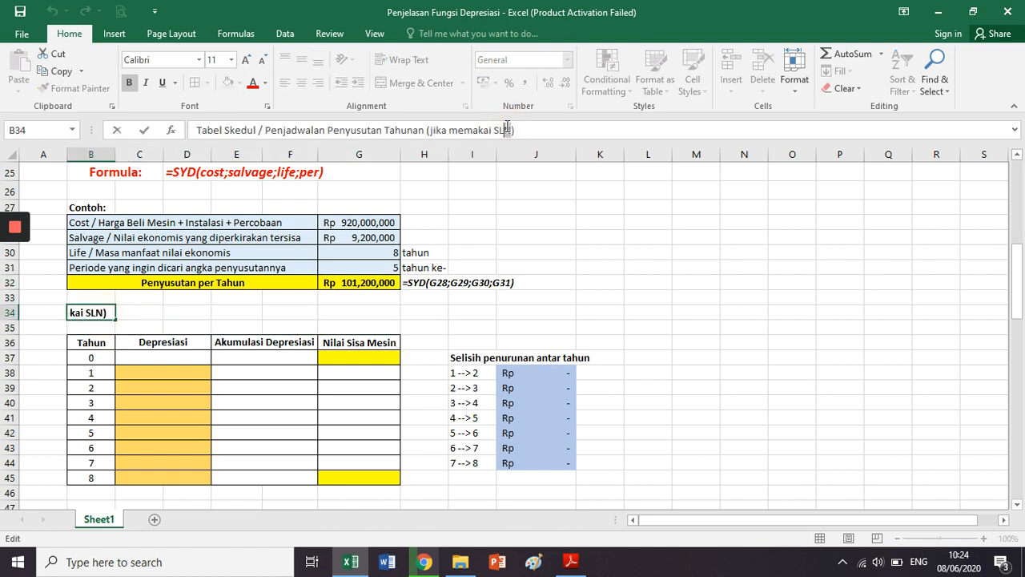
pyautogui.write('YD')
pyautogui.press('Return')
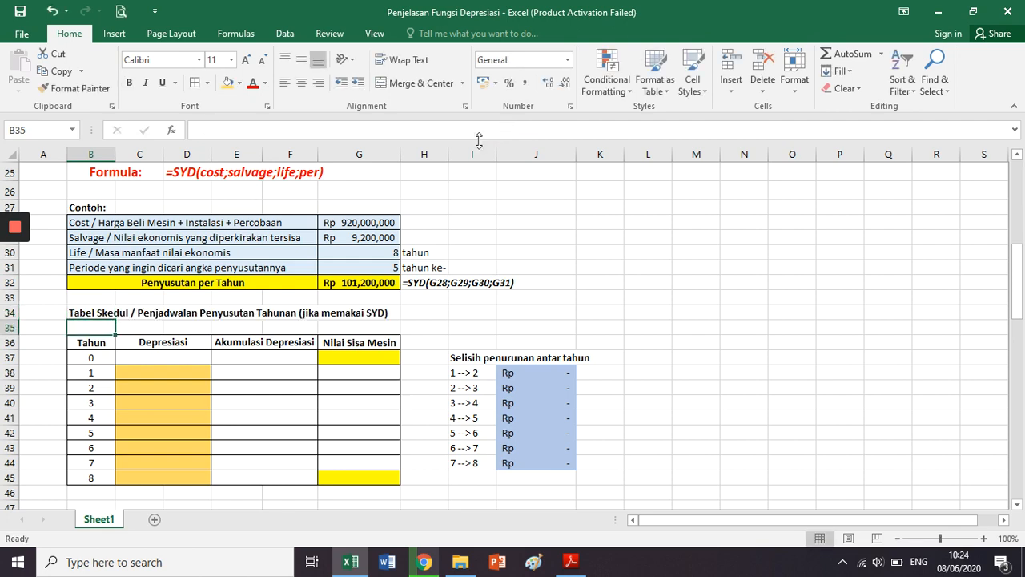
# Step: Fill the year 0 Nilai Sisa Mesin in G37 with the machine cost by referencing G28
pyautogui.scroll(-2, 357, 256)
pyautogui.scroll(1, 357, 256)
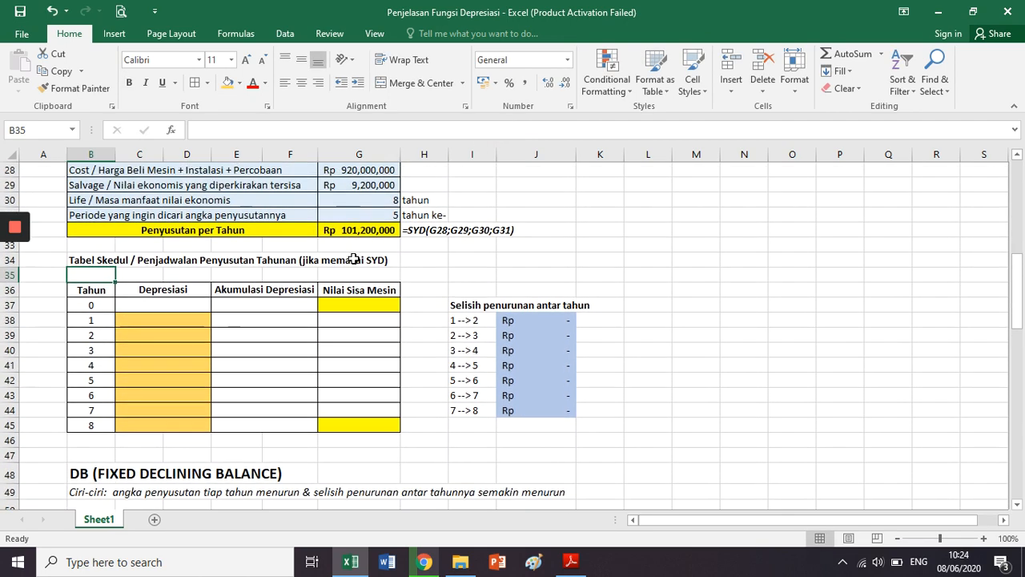
pyautogui.click(101, 290)
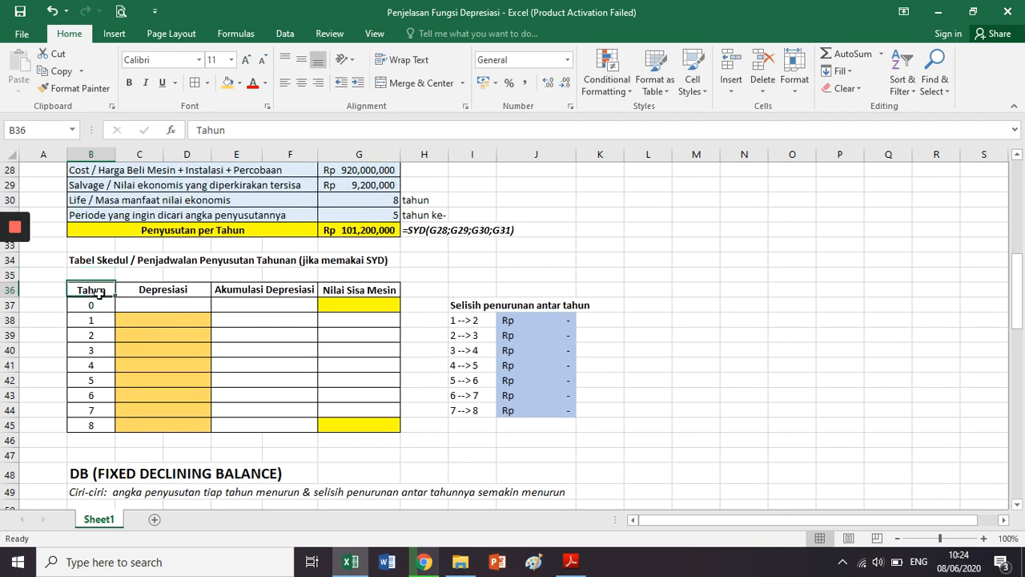
pyautogui.click(394, 305)
pyautogui.write('=')
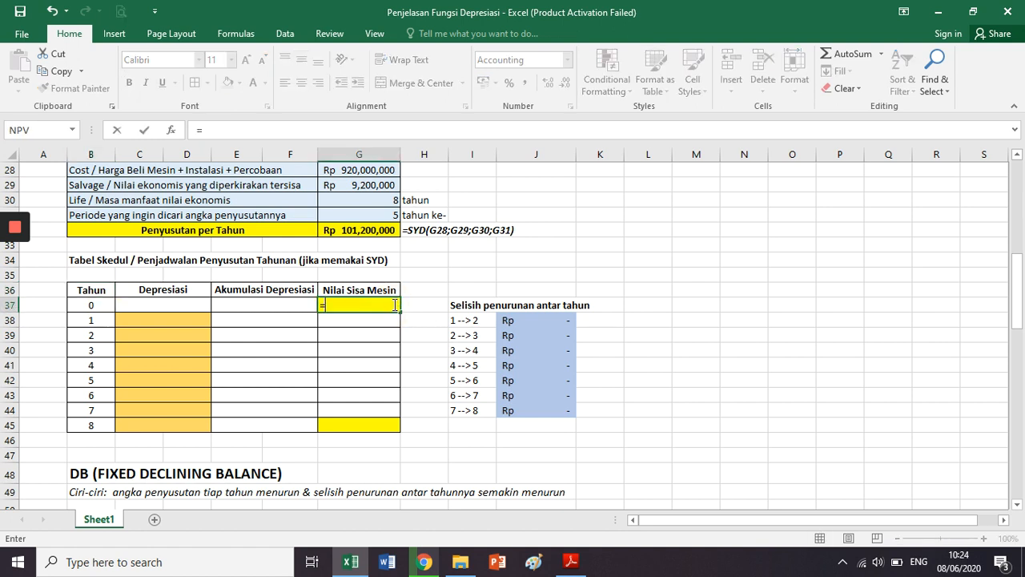
pyautogui.click(393, 172)
pyautogui.press('Return')
# Step: Begin the year 1 depreciation formula in C38 with absolute cost, salvage and life references: =SYD($G$28;$G$29;$G$30;
pyautogui.press('Left')
pyautogui.press('Left')
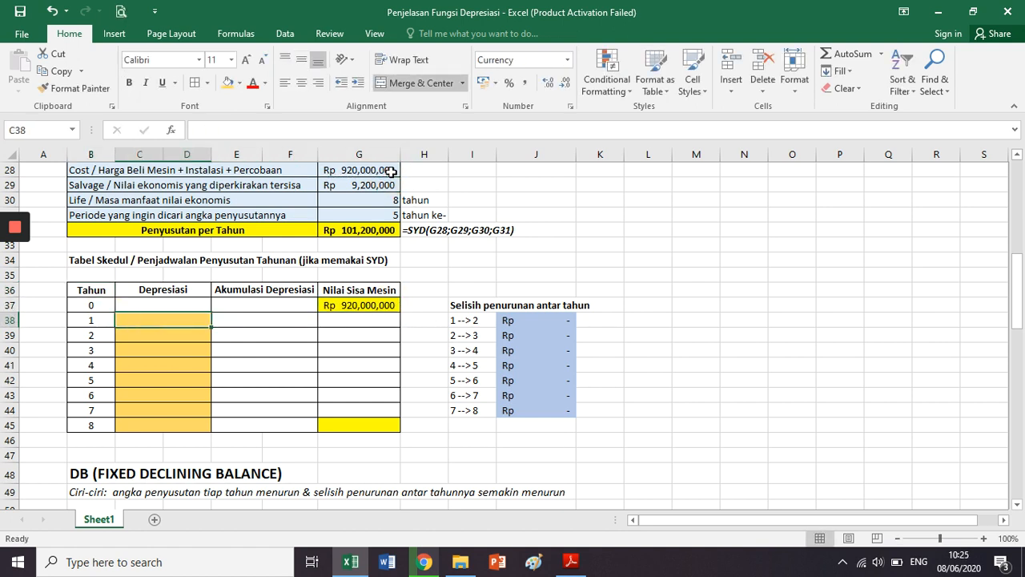
pyautogui.write('=syd(')
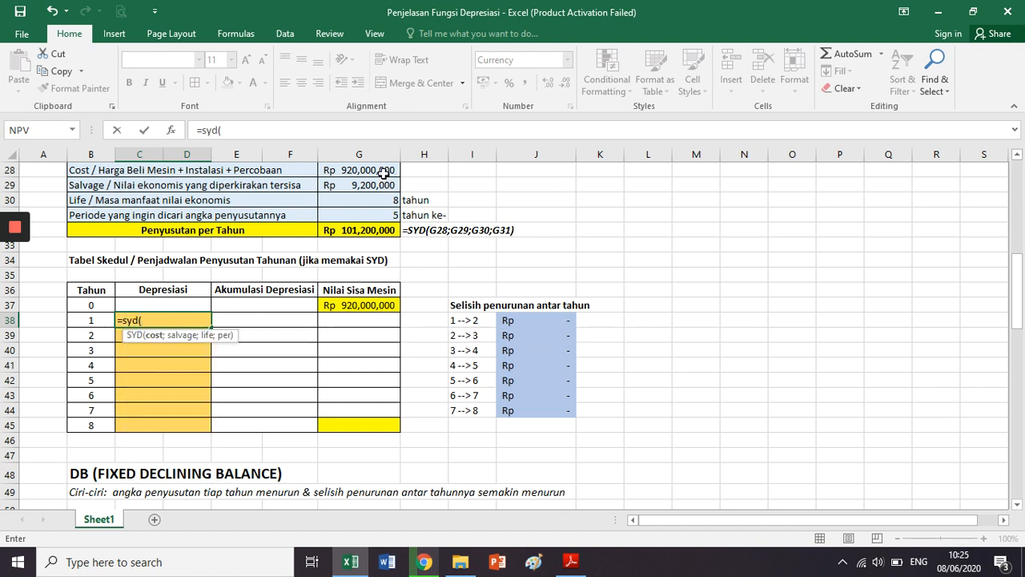
pyautogui.click(385, 170)
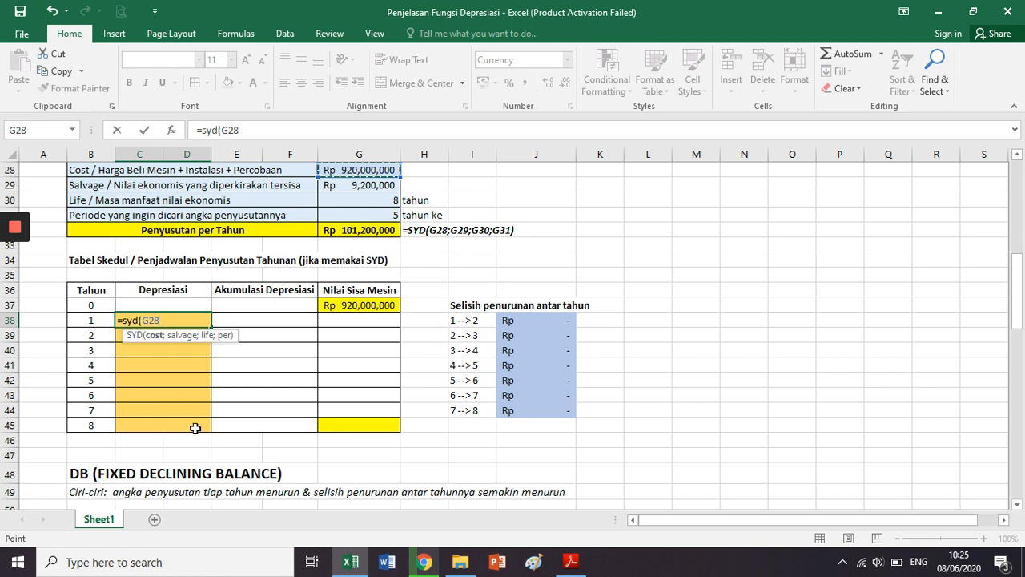
pyautogui.press('F4')
pyautogui.write(';')
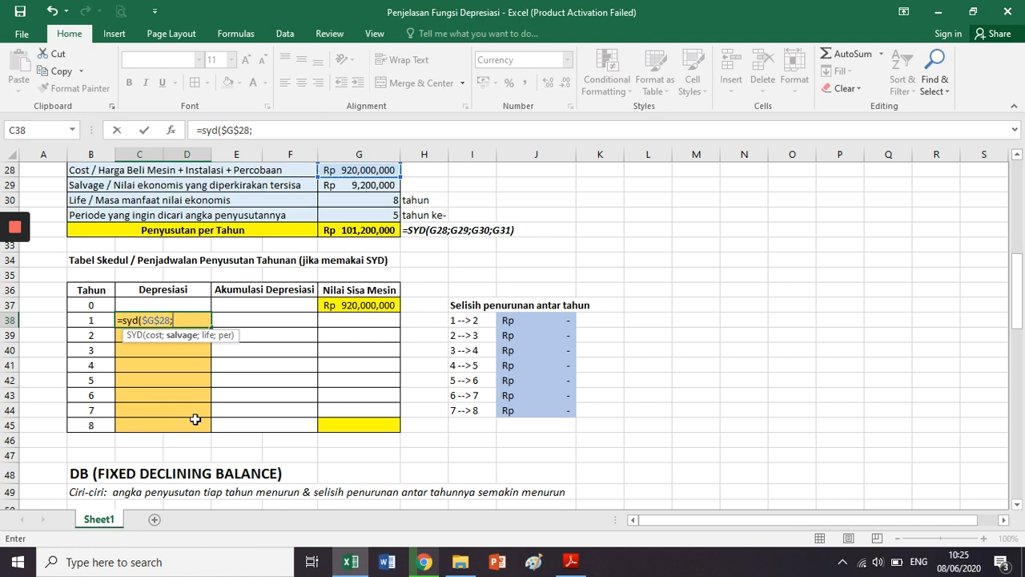
pyautogui.click(340, 186)
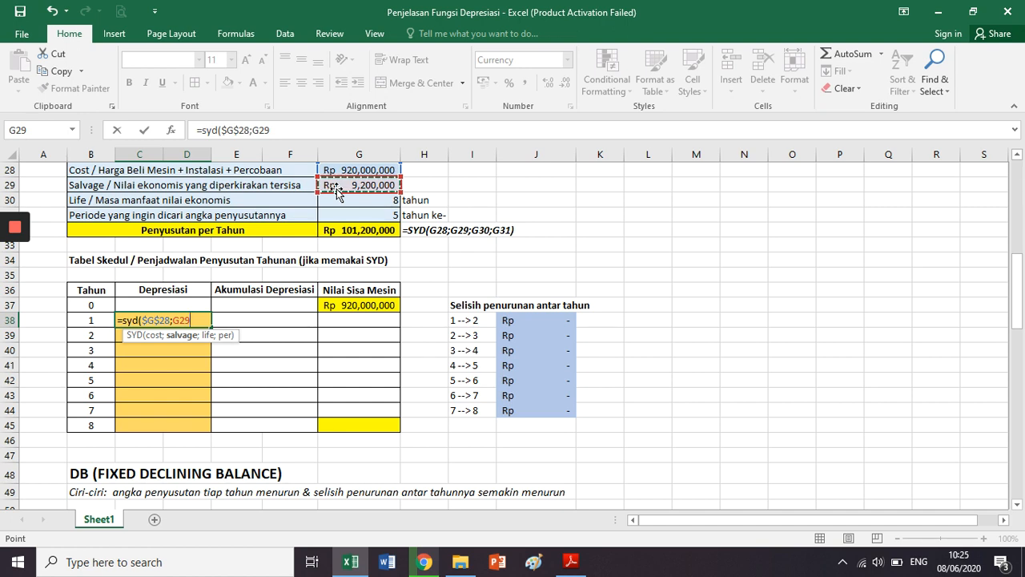
pyautogui.press('F4')
pyautogui.write(';')
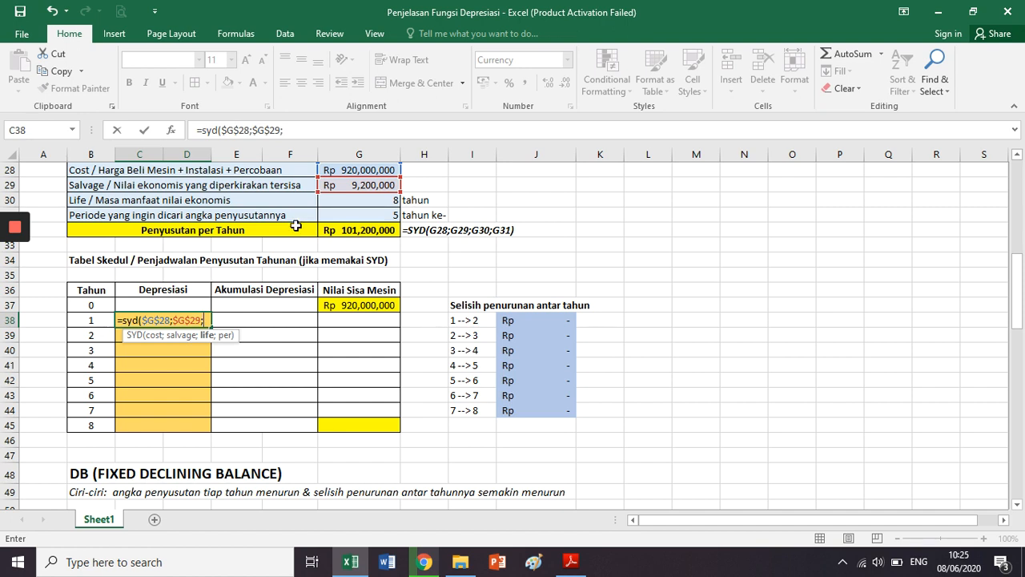
pyautogui.click(340, 206)
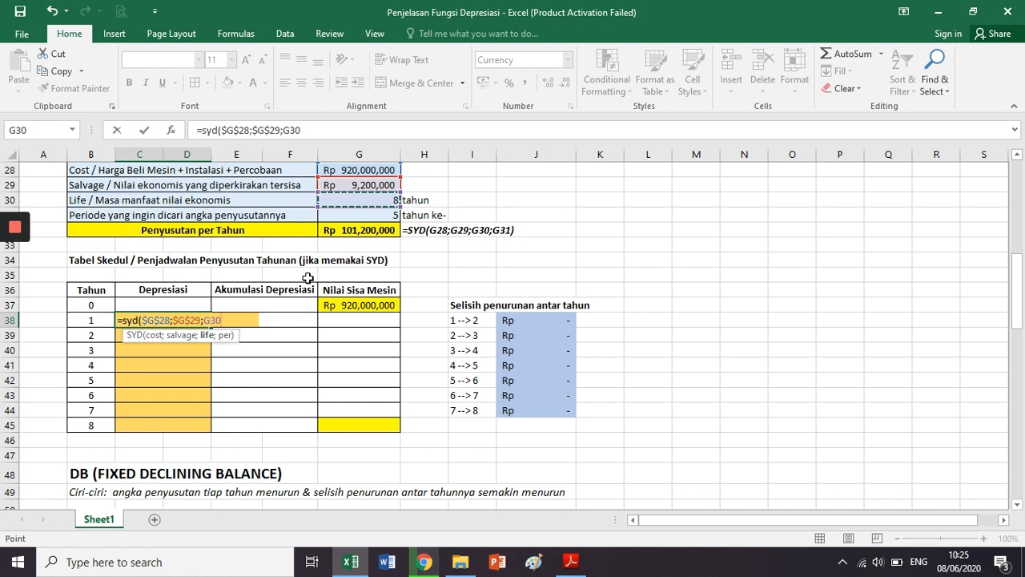
pyautogui.press('F4')
pyautogui.write(';')
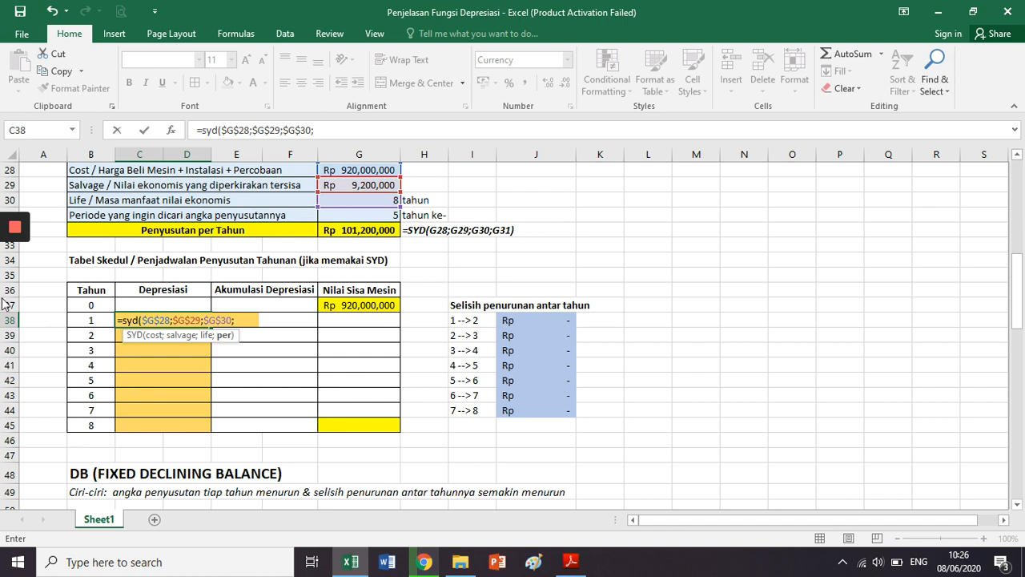
pyautogui.moveTo(105, 262); pyautogui.dragTo(362, 439)
pyautogui.press('BackSpace')
pyautogui.press('BackSpace')
pyautogui.press('BackSpace')
pyautogui.press('BackSpace')
pyautogui.press('BackSpace')
pyautogui.press('BackSpace')
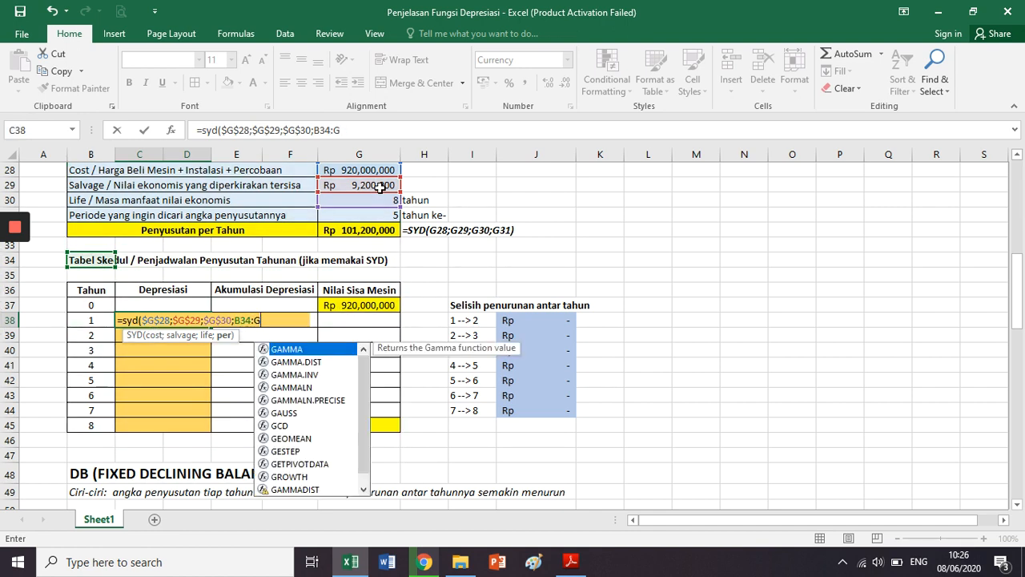
pyautogui.press('BackSpace')
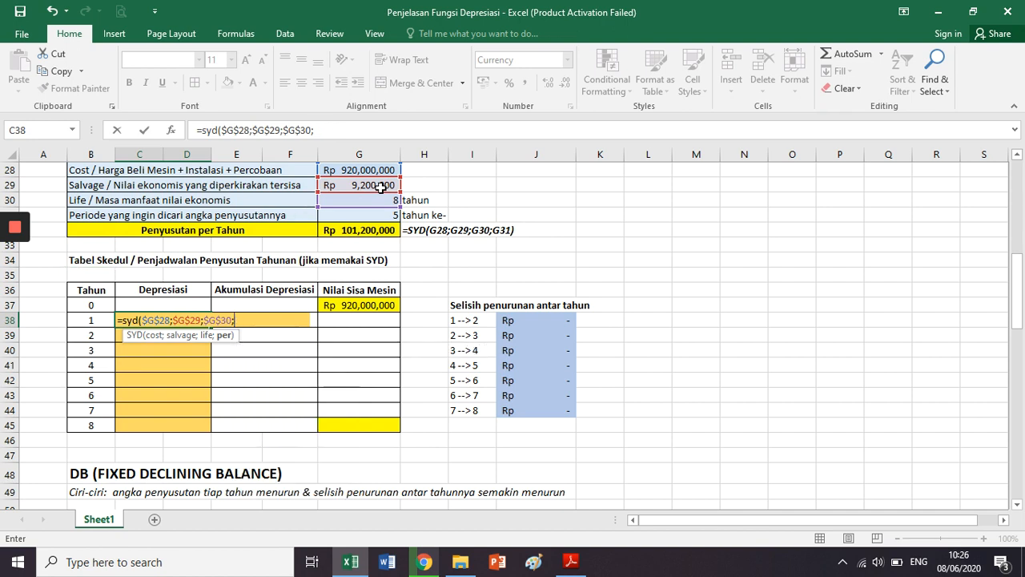
# Step: Complete the SYD formula in C38 with the relative reference B38 as its period argument
pyautogui.click(90, 318)
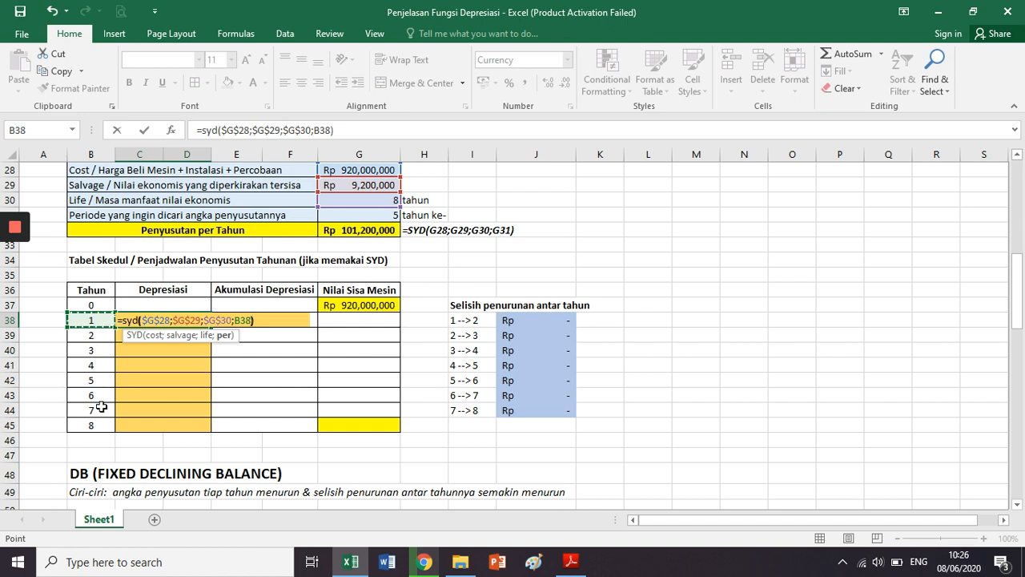
pyautogui.write(')')
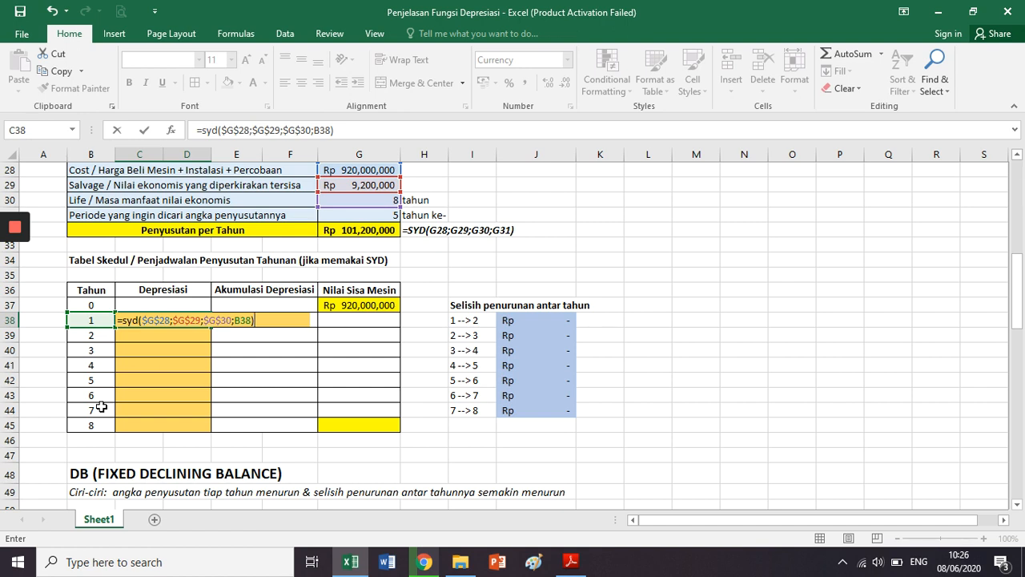
pyautogui.press('Return')
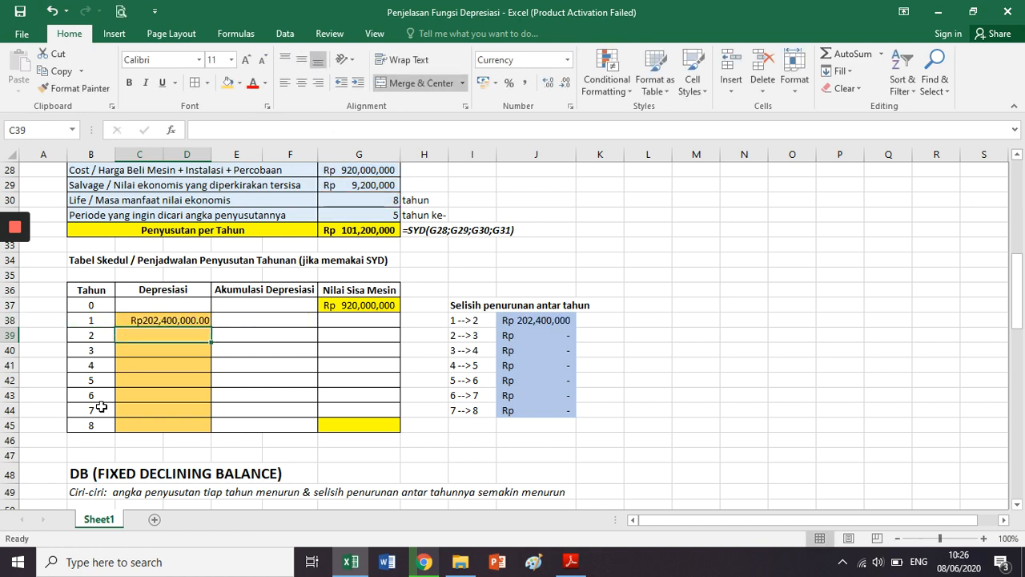
# Step: Give C38 the Accounting number format and fill its SYD formula down to year 8 in C45
pyautogui.click(160, 320)
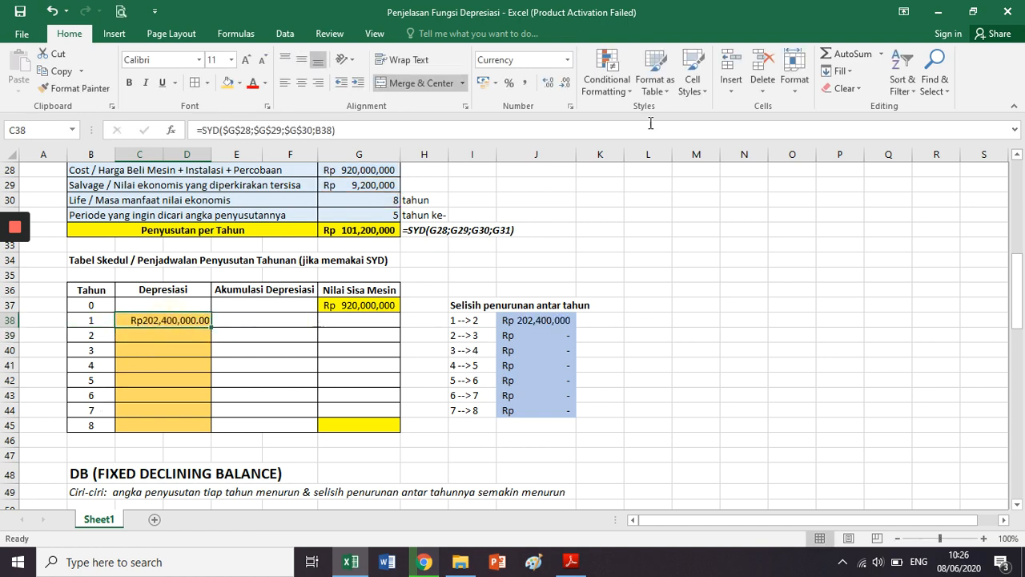
pyautogui.click(567, 60)
pyautogui.click(547, 189)
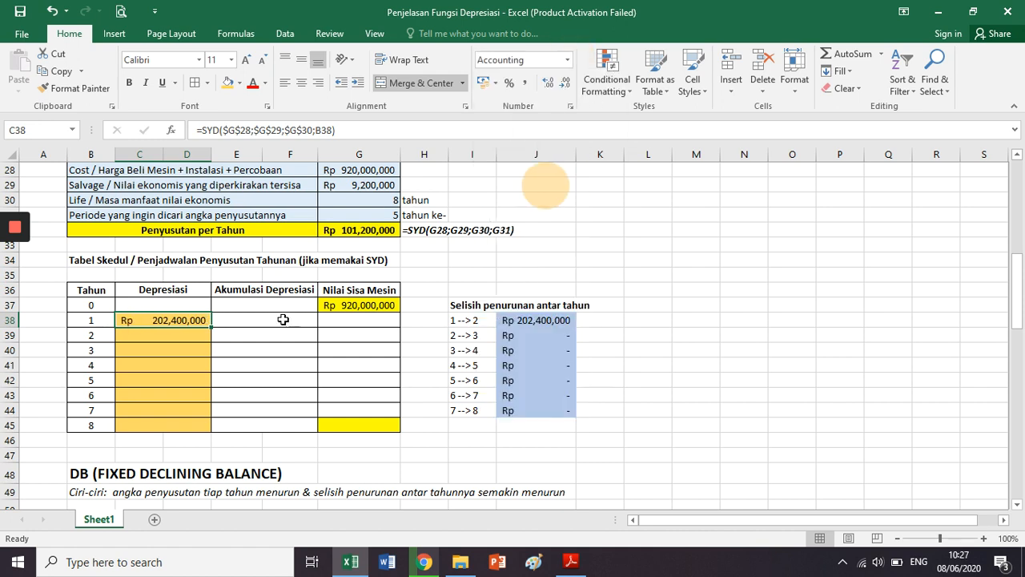
pyautogui.moveTo(212, 328); pyautogui.dragTo(207, 426)
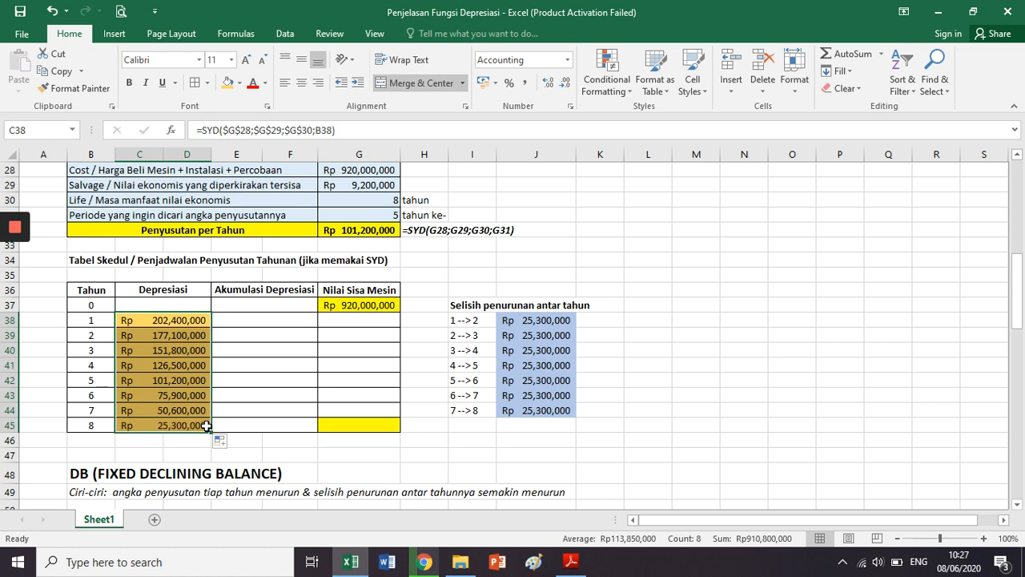
# Step: Compare the yearly depreciation in C38:C45 with the SYD characteristic in row 23 and with the SLN schedule's depreciation amounts
pyautogui.click(172, 320)
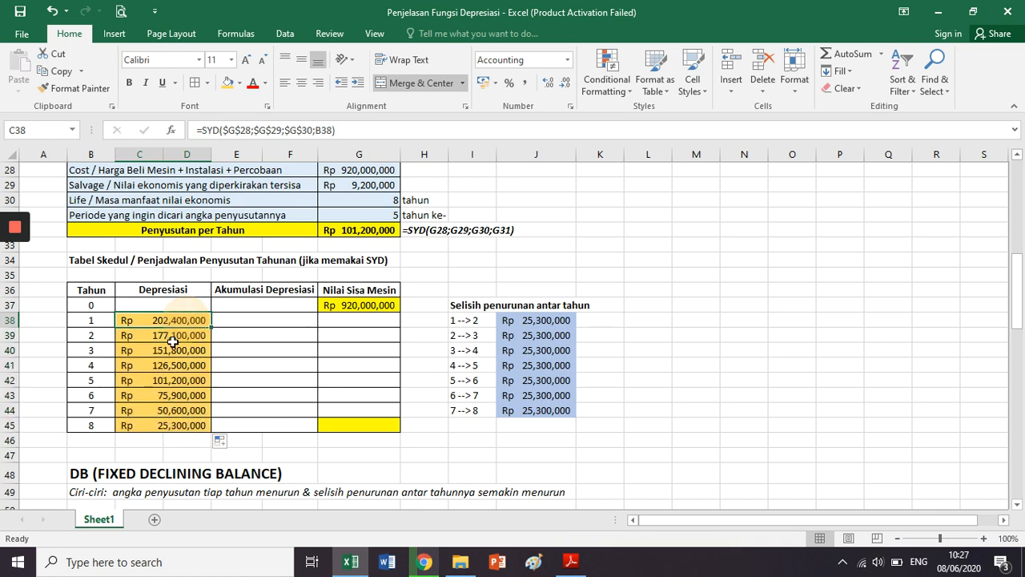
pyautogui.scroll(1, 172, 323)
pyautogui.scroll(3, 172, 323)
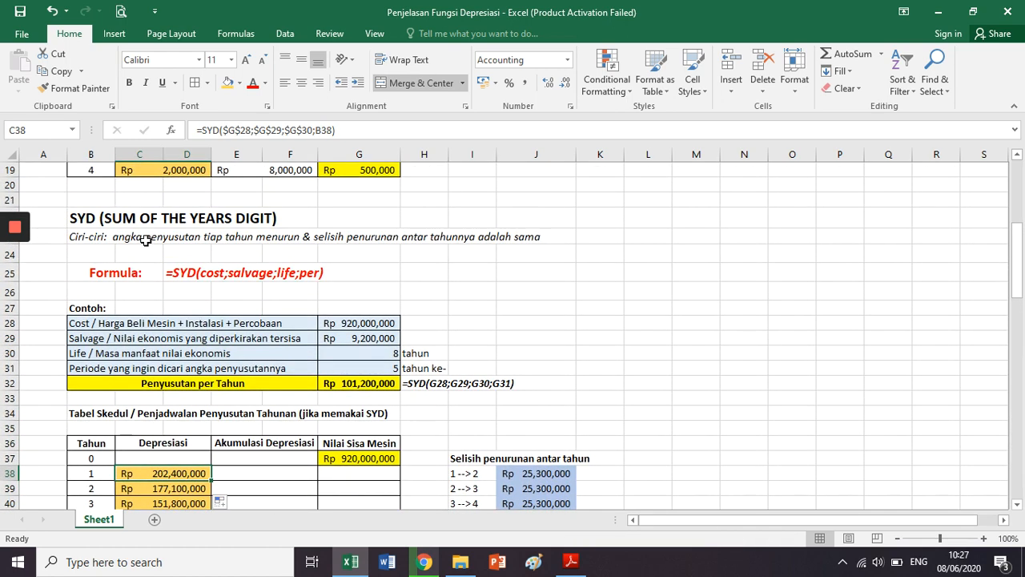
pyautogui.moveTo(140, 237); pyautogui.dragTo(266, 236)
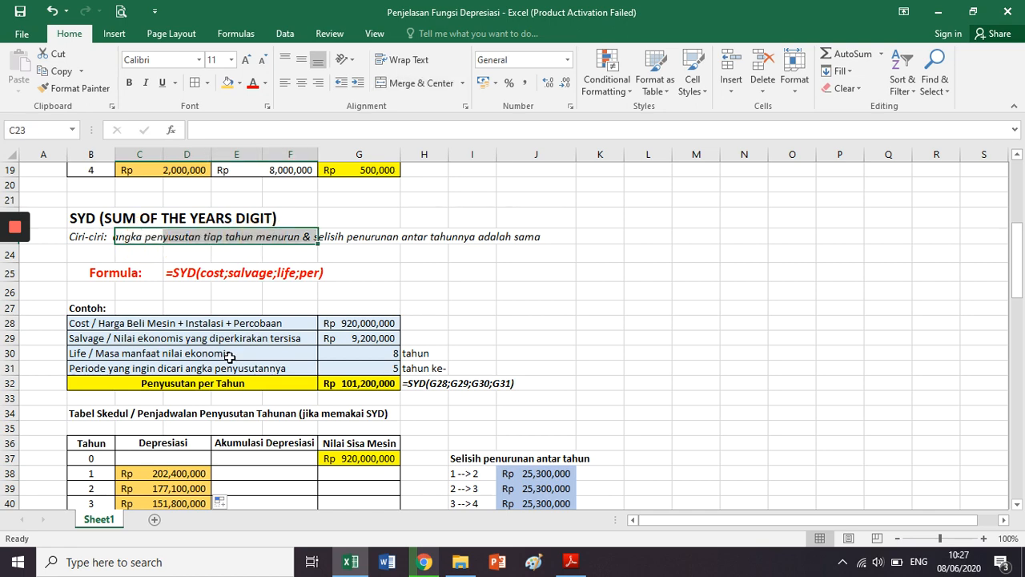
pyautogui.scroll(-3, 231, 356)
pyautogui.click(209, 316)
pyautogui.moveTo(210, 315); pyautogui.dragTo(201, 422)
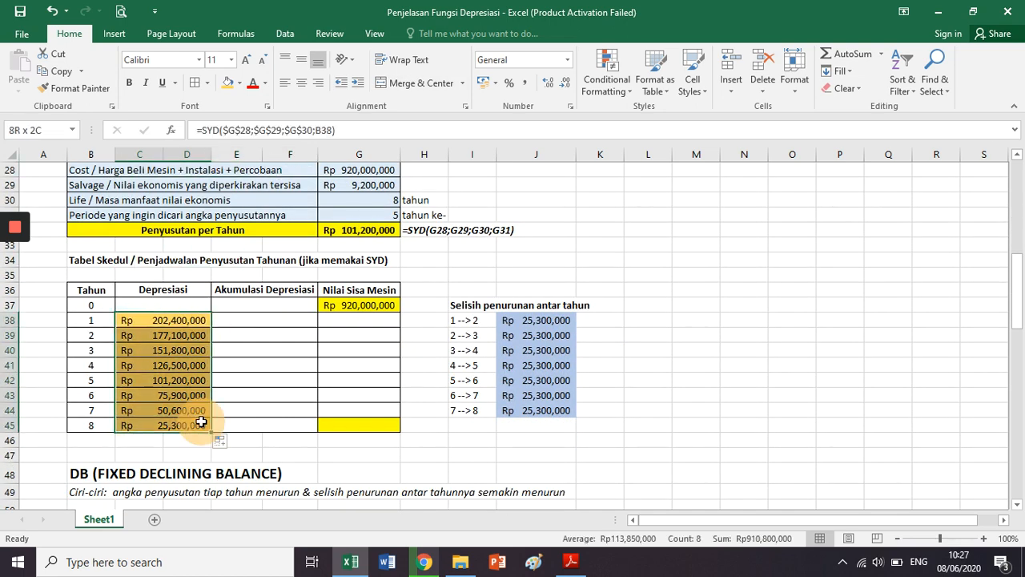
pyautogui.click(180, 335)
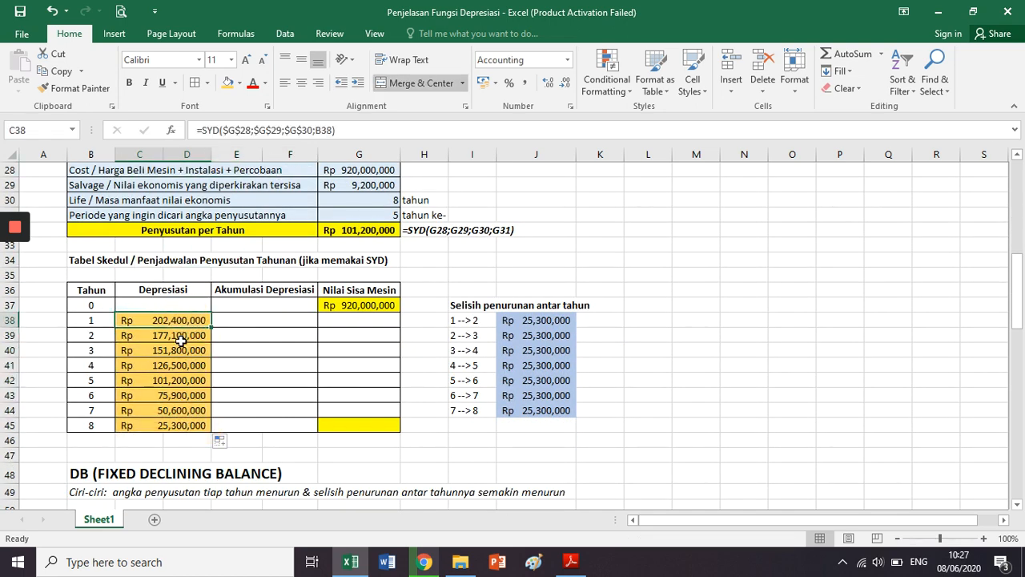
pyautogui.click(173, 425)
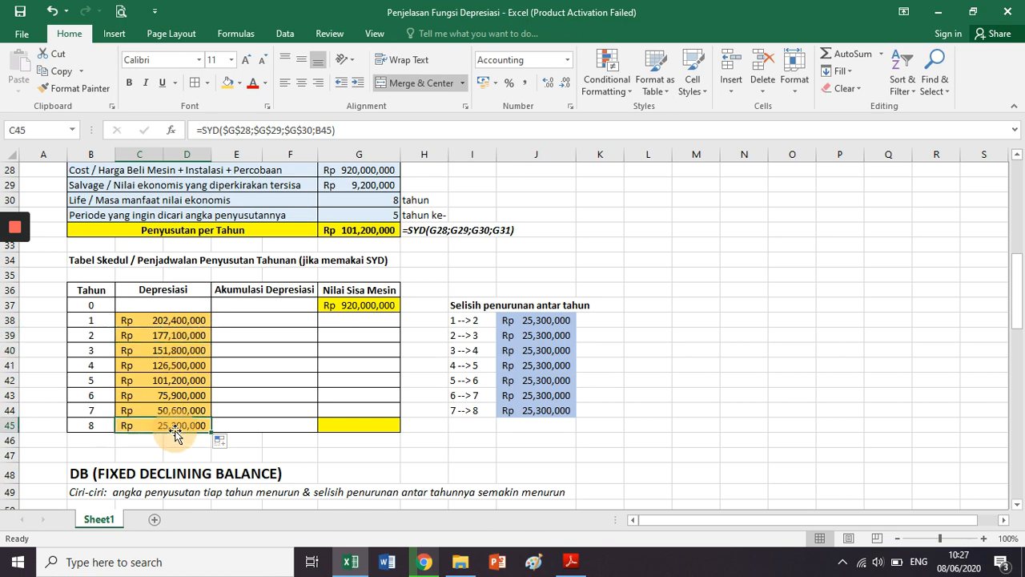
pyautogui.scroll(7, 174, 430)
pyautogui.moveTo(183, 305); pyautogui.dragTo(186, 358)
pyautogui.scroll(-7, 186, 358)
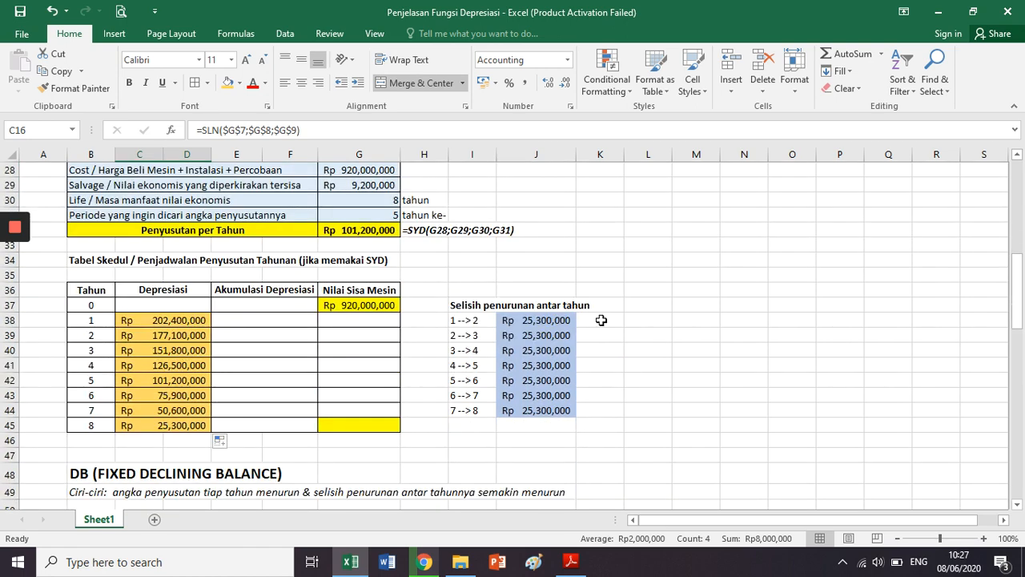
# Step: Check the Selisih penurunan antar tahun values in J38:J44 against row 23's characteristic about the differences between years
pyautogui.scroll(4, 553, 310)
pyautogui.moveTo(319, 282); pyautogui.dragTo(526, 277)
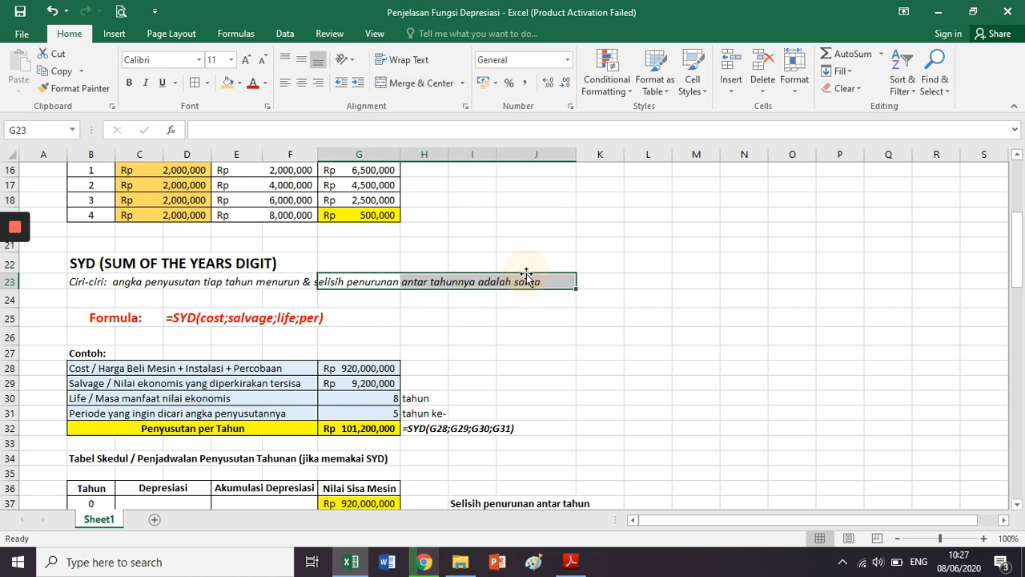
pyautogui.scroll(-5, 526, 277)
pyautogui.scroll(-2, 526, 274)
pyautogui.scroll(2, 179, 274)
pyautogui.click(179, 274)
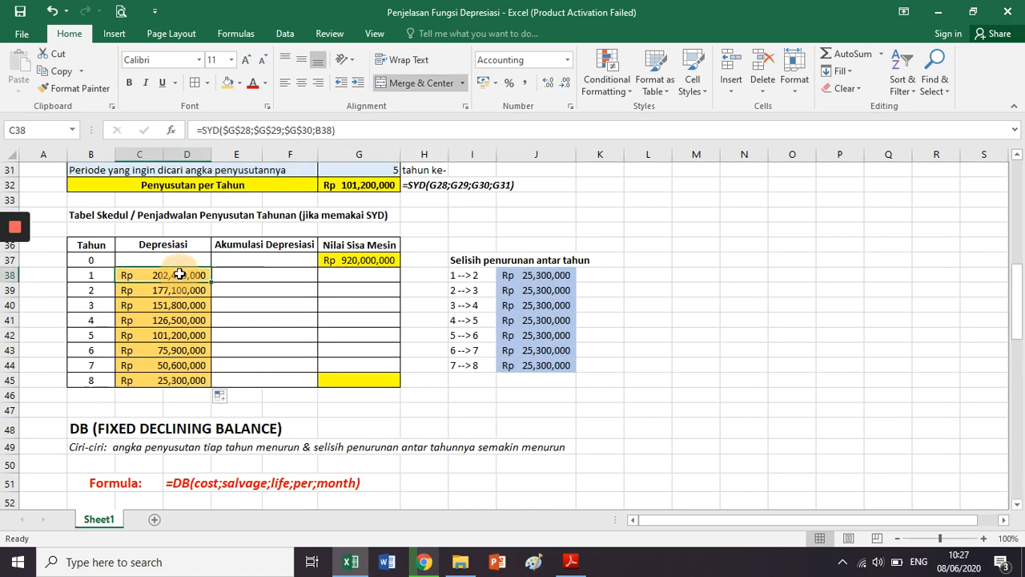
pyautogui.click(518, 275)
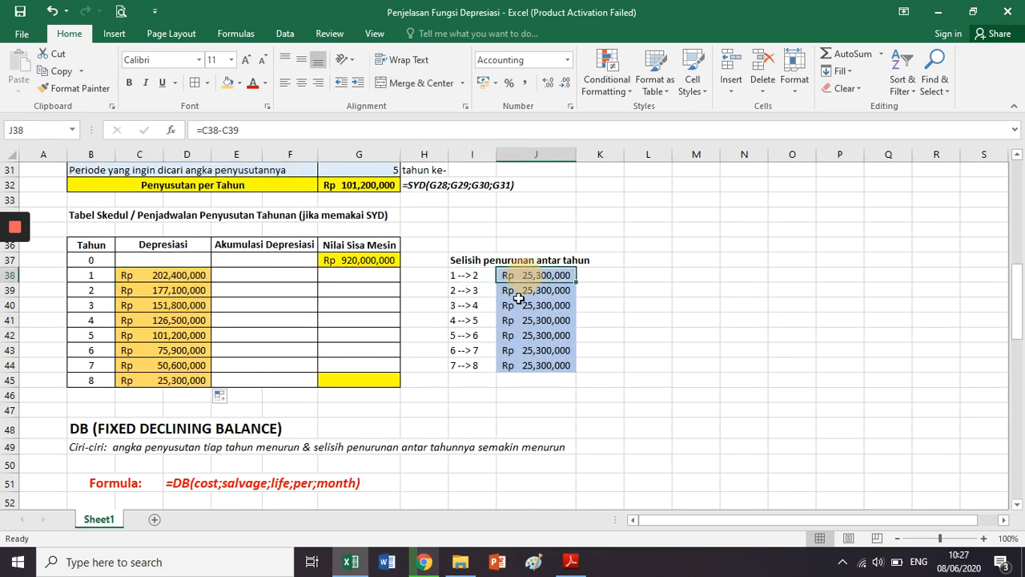
pyautogui.click(170, 290)
pyautogui.click(174, 307)
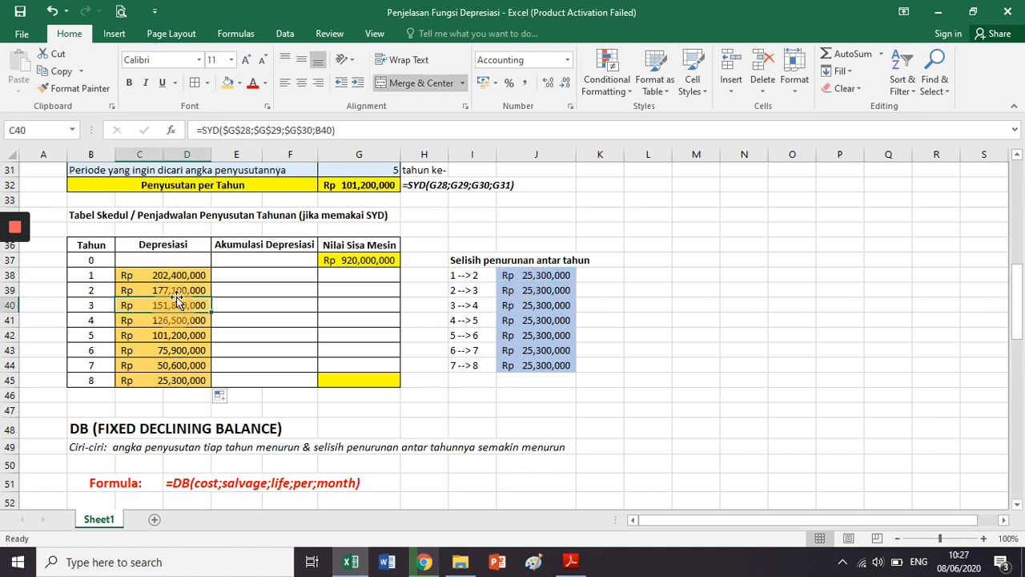
pyautogui.click(529, 292)
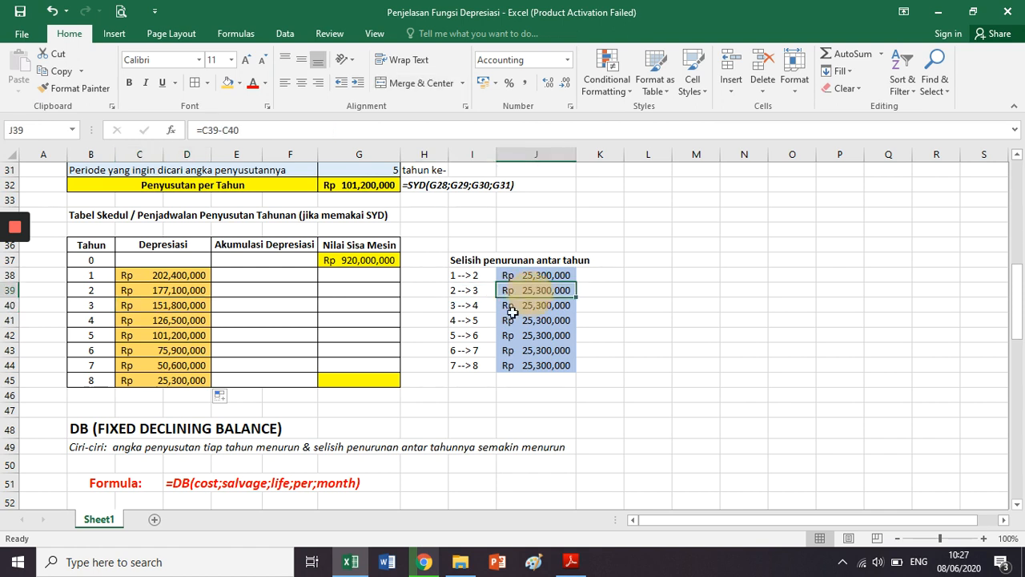
pyautogui.moveTo(471, 260); pyautogui.dragTo(608, 380)
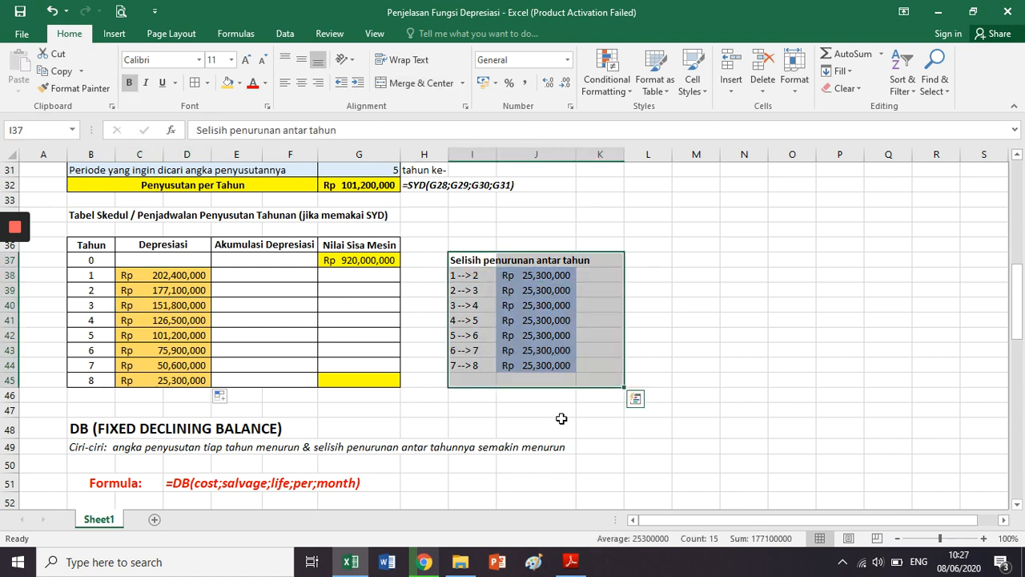
# Step: Inspect the formulas behind the year-to-year differences in J38 and J39 and the depreciation cells they reference
pyautogui.click(535, 275)
pyautogui.click(341, 127)
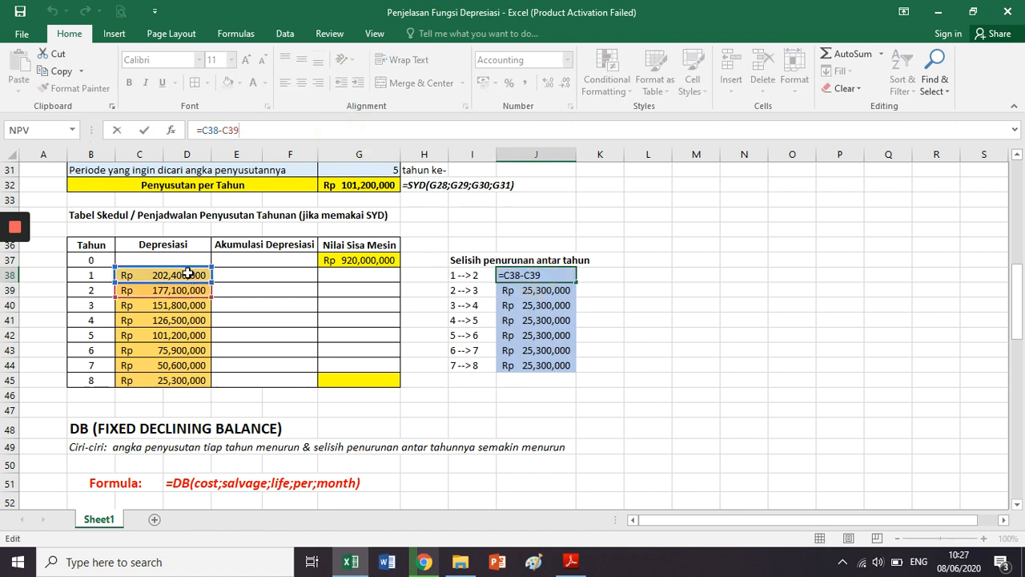
pyautogui.press('Tab')
pyautogui.click(513, 291)
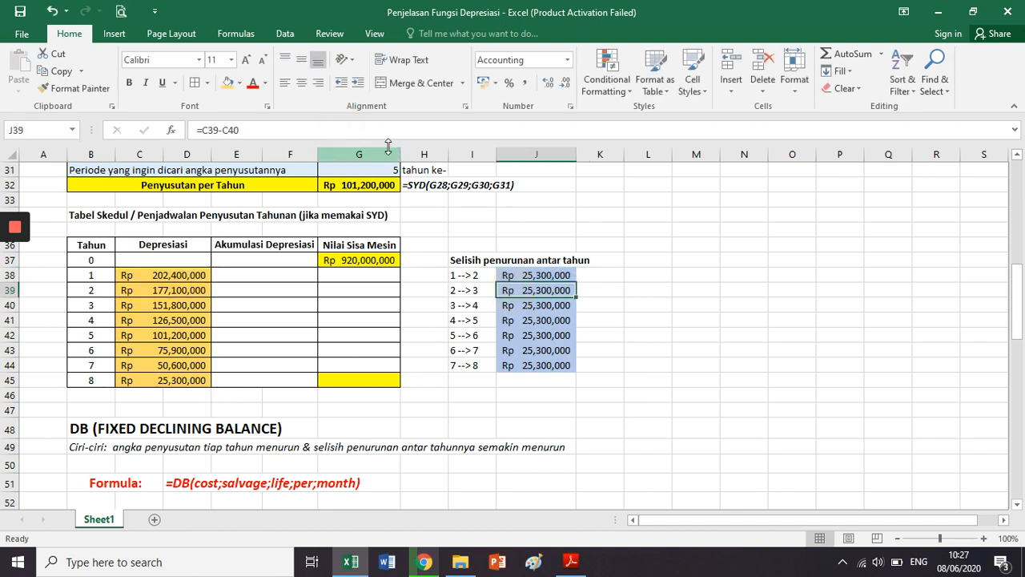
pyautogui.click(386, 128)
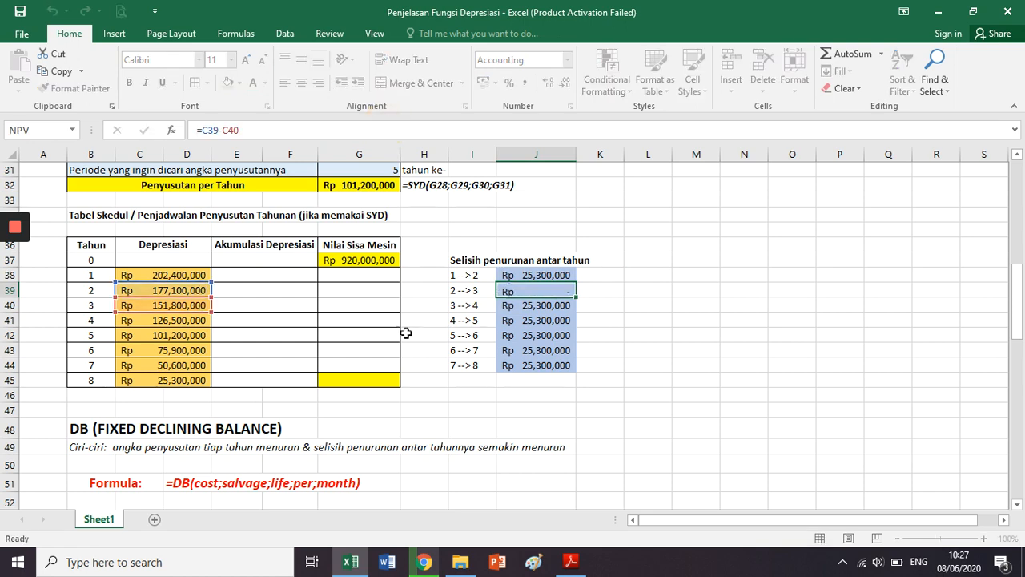
# Step: Leave the J39 difference cell and reread the SYD characteristic in row 23 about equal year-to-year differences
pyautogui.press('Tab')
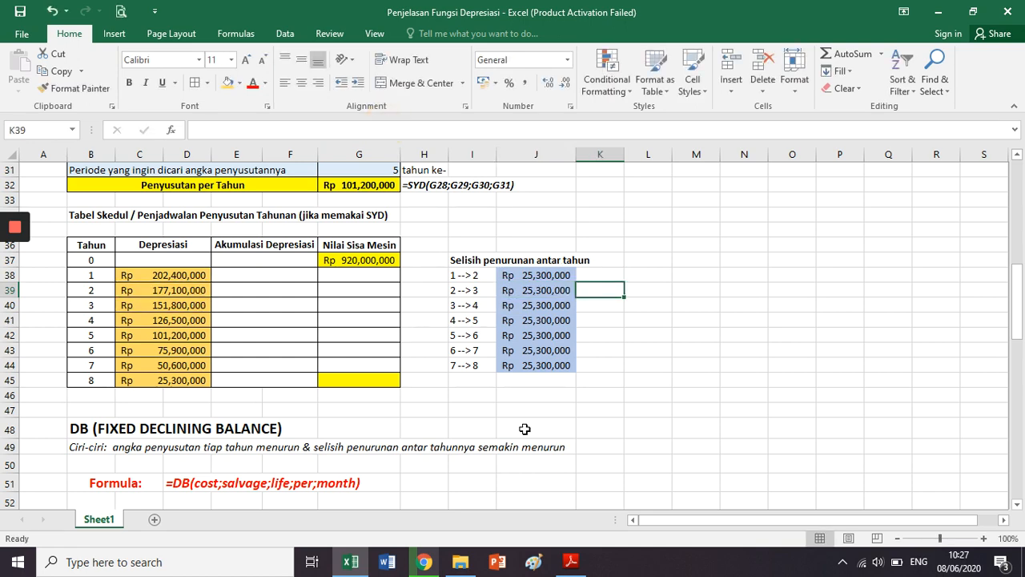
pyautogui.scroll(3, 524, 430)
pyautogui.click(113, 194)
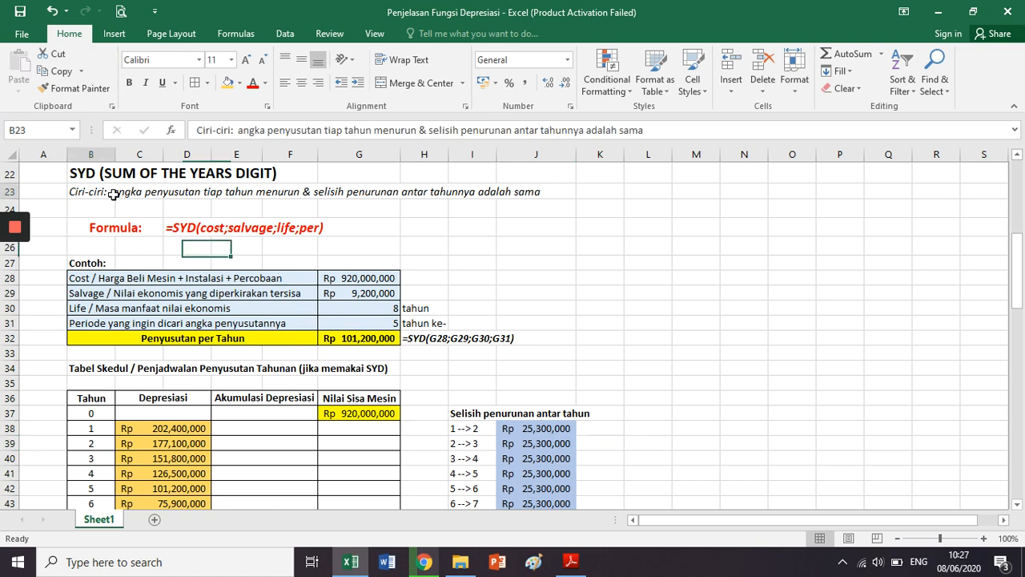
pyautogui.moveTo(113, 193); pyautogui.dragTo(533, 198)
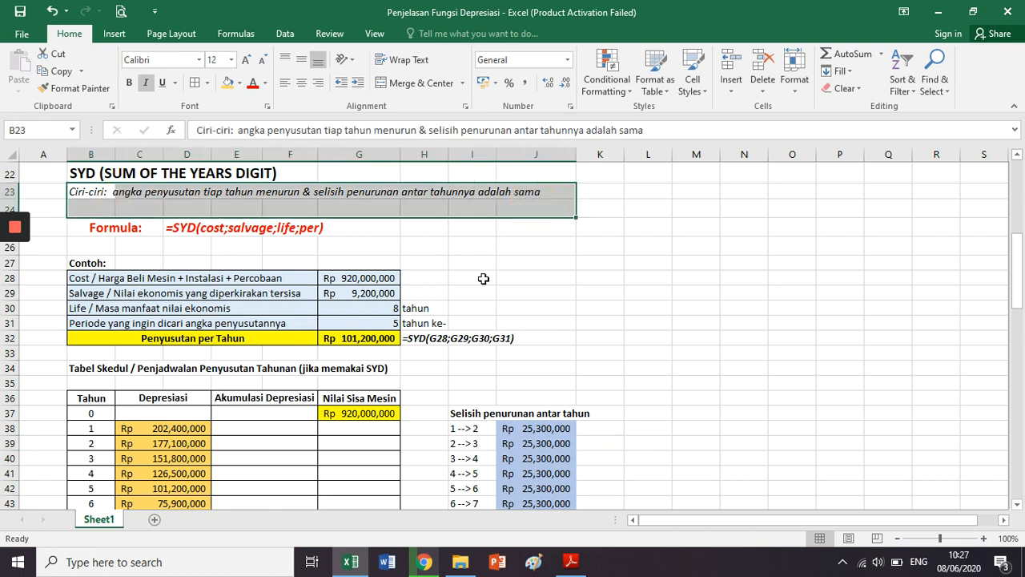
# Step: Calculate year 1's accumulated depreciation in E38 of the SYD schedule with =E37+C38
pyautogui.scroll(-3, 484, 277)
pyautogui.click(308, 271)
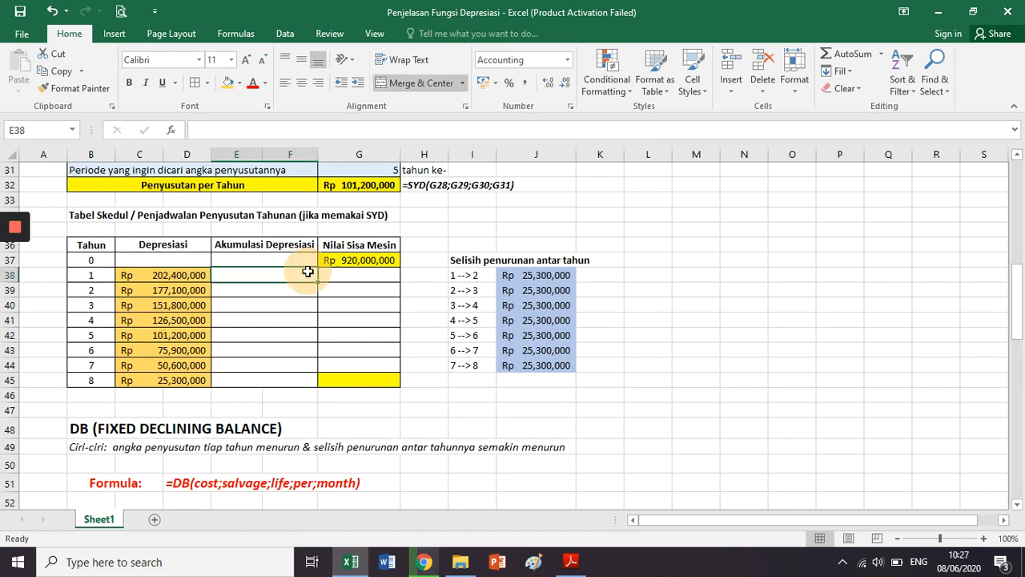
pyautogui.write('=')
pyautogui.press('Up')
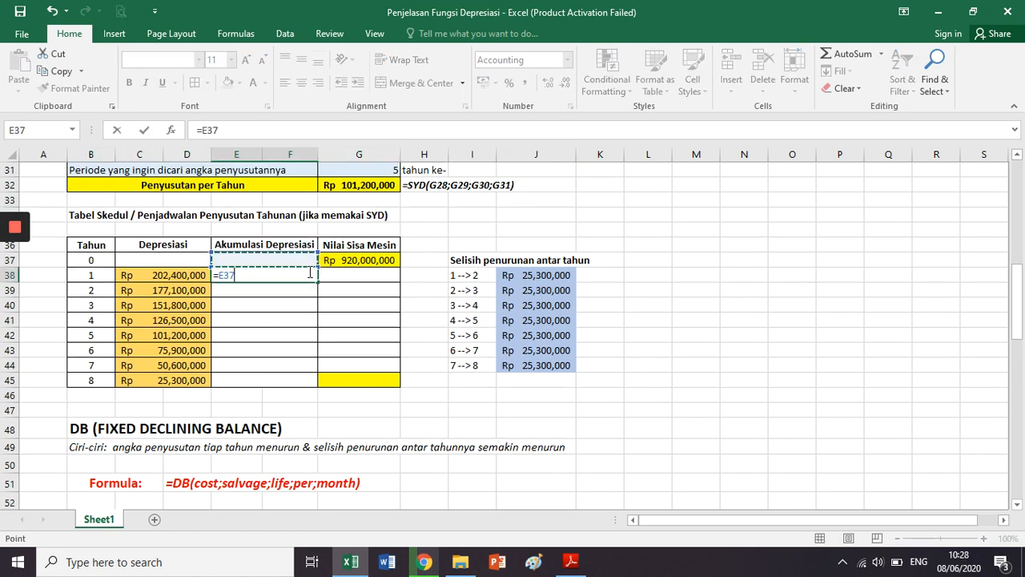
pyautogui.write('+')
pyautogui.press('Up')
pyautogui.press('Left')
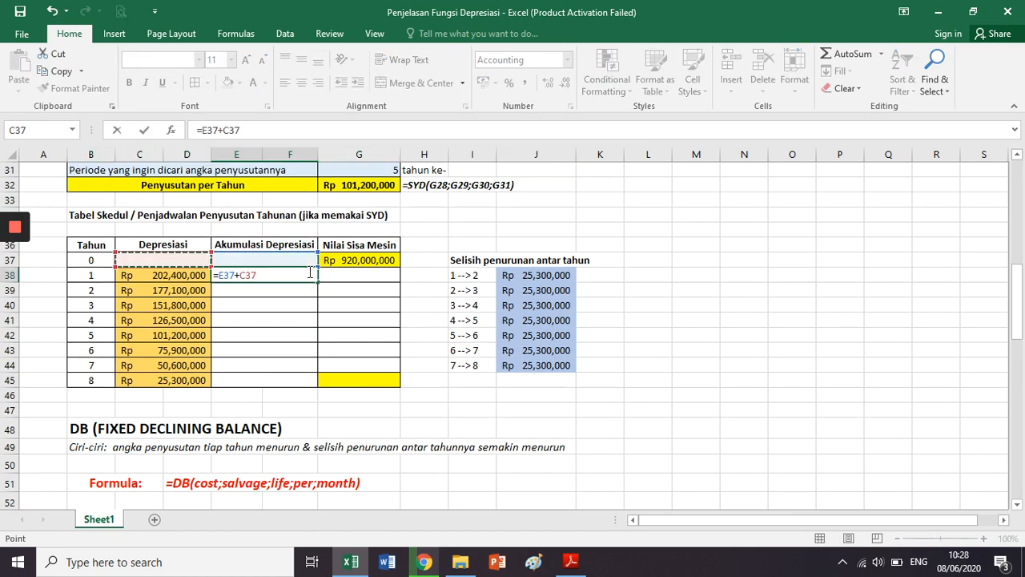
pyautogui.press('Down')
pyautogui.hotkey('ctrl', 'Return')
# Step: Copy the accumulated depreciation formula from E38 down to year 8 in E45
pyautogui.hotkey('ctrl', 'c')
pyautogui.press('Down')
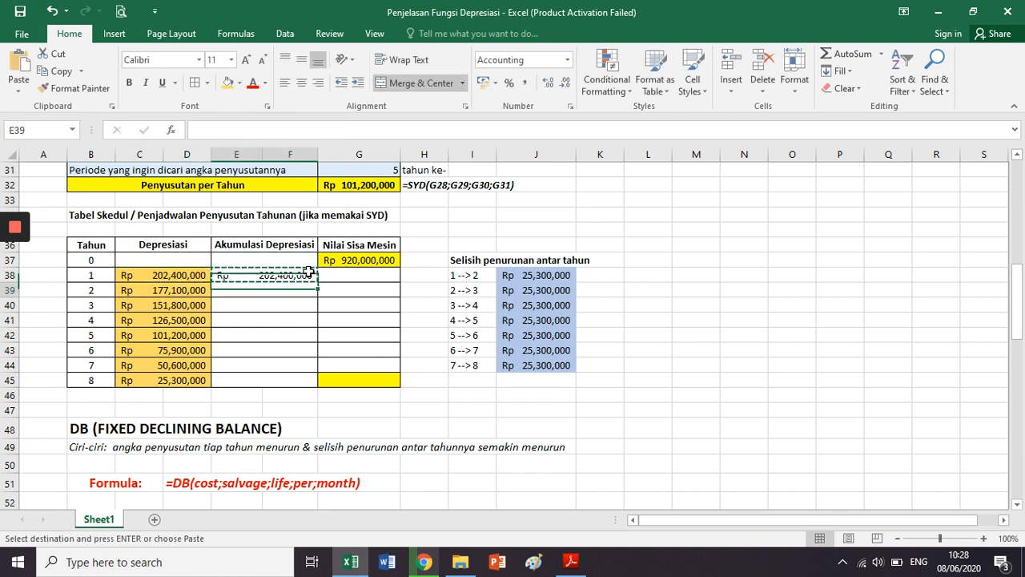
pyautogui.hotkey('shift', 'Down')
pyautogui.hotkey('shift', 'Down')
pyautogui.hotkey('shift', 'Down')
pyautogui.hotkey('shift', 'Down')
pyautogui.hotkey('shift', 'Down')
pyautogui.hotkey('shift', 'Down')
pyautogui.hotkey('ctrl', 'v')
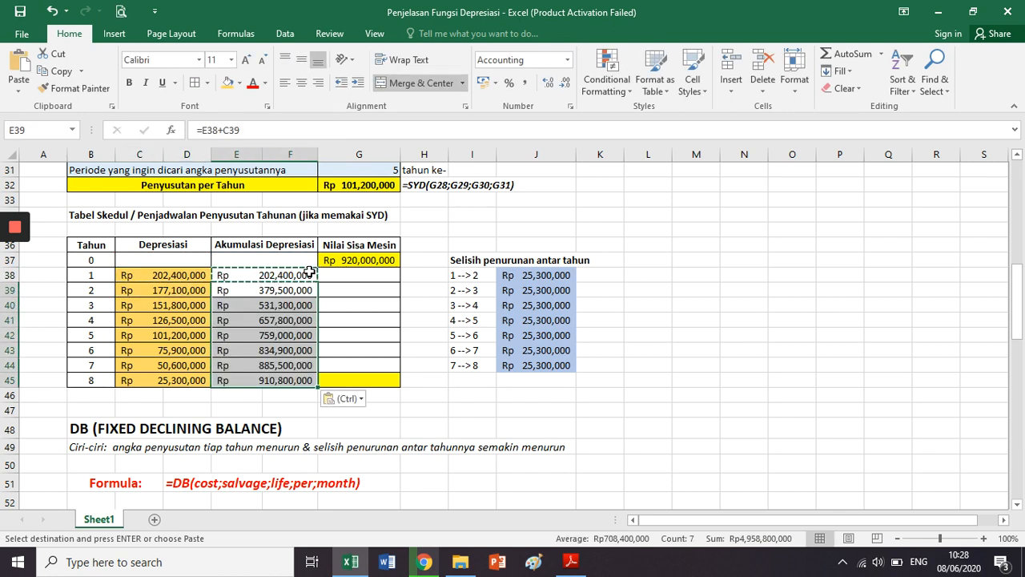
# Step: Calculate year 1's remaining machine value in G38 with =G37-C38
pyautogui.press('Right')
pyautogui.press('Up')
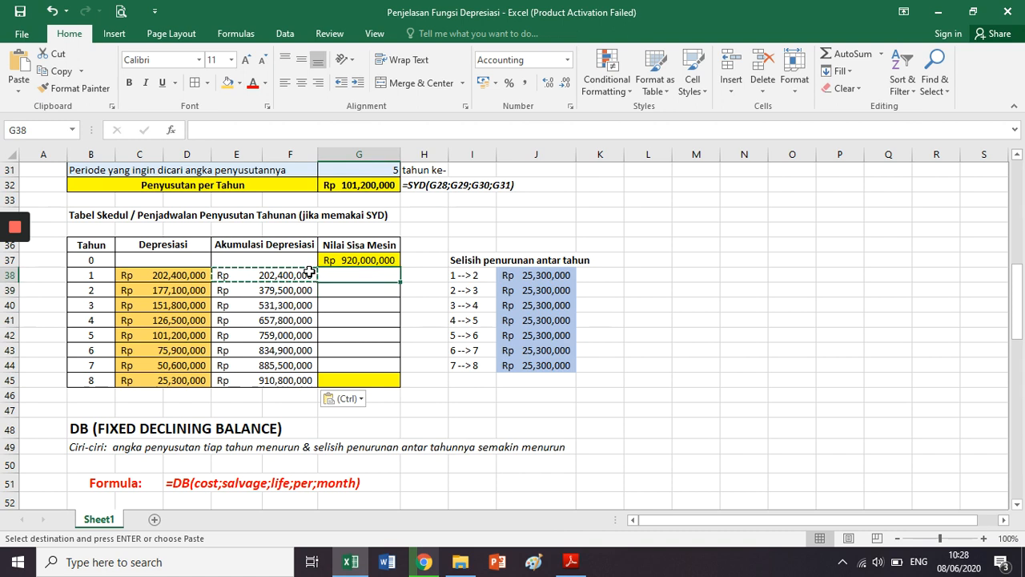
pyautogui.write('=')
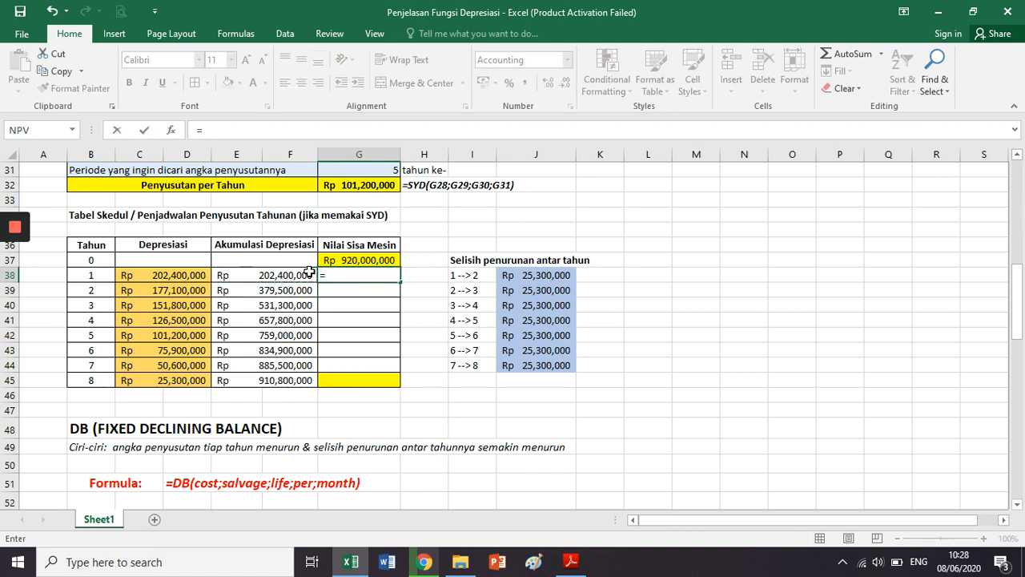
pyautogui.press('Up')
pyautogui.write('-')
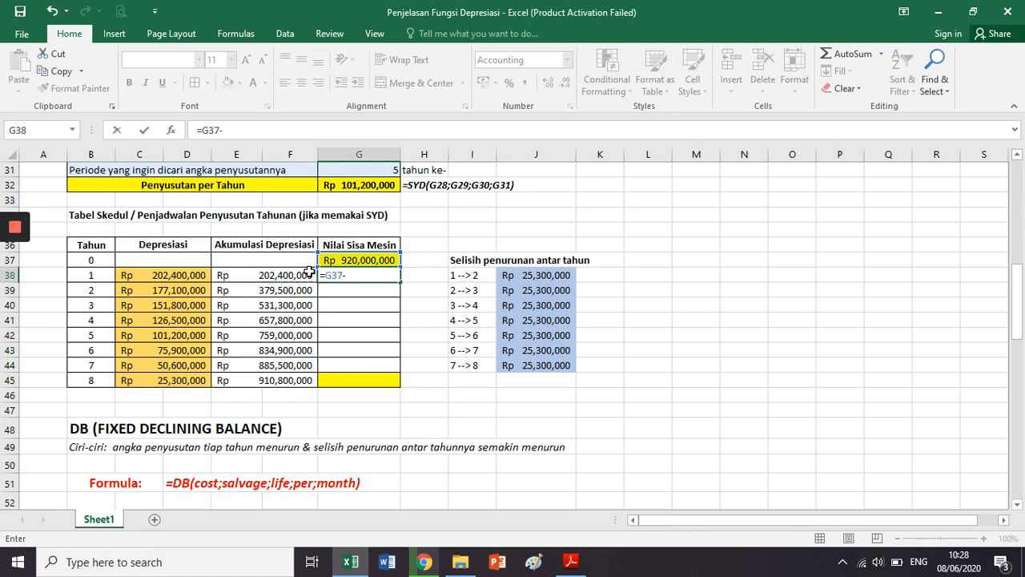
pyautogui.press('Left')
pyautogui.press('Left')
pyautogui.press('Return')
# Step: Copy the remaining value formula from G38 into G39:G45 to cover years 2 through 8
pyautogui.press('Up')
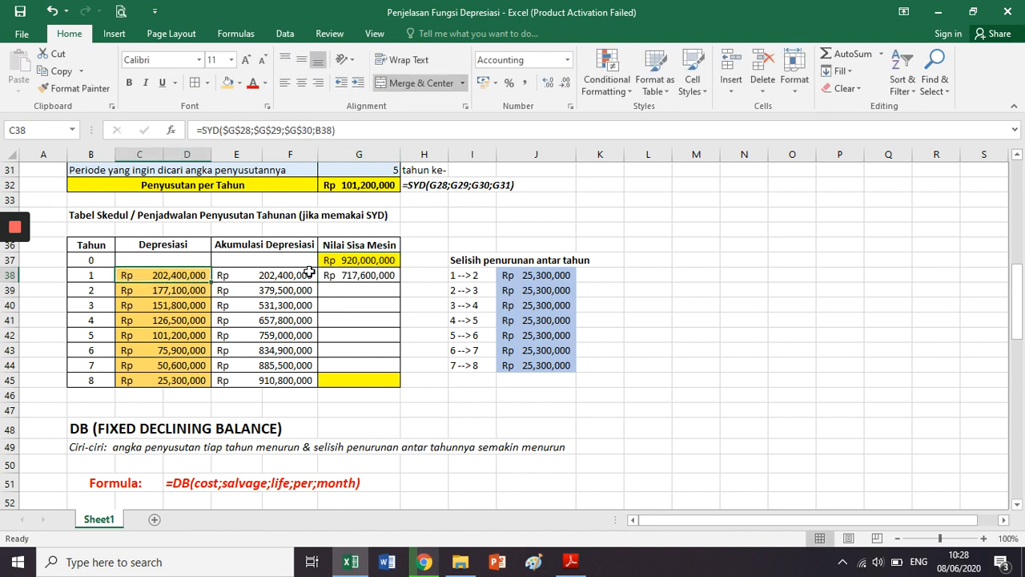
pyautogui.press('Right')
pyautogui.press('Right')
pyautogui.hotkey('ctrl', 'c')
pyautogui.press('Down')
pyautogui.hotkey('shift', 'Down')
pyautogui.hotkey('shift', 'Down')
pyautogui.hotkey('shift', 'Down')
pyautogui.hotkey('shift', 'Down')
pyautogui.hotkey('shift', 'Down')
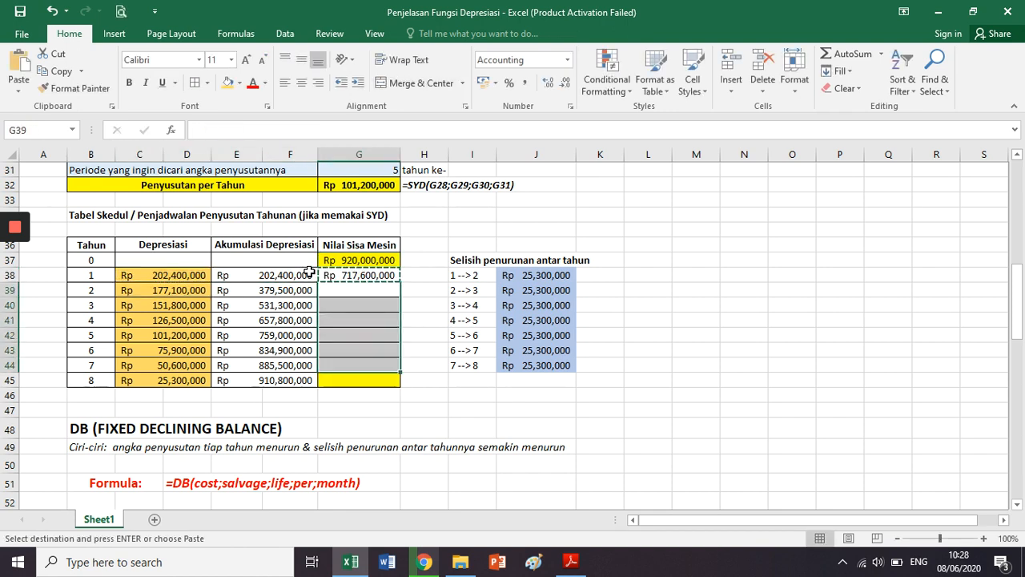
pyautogui.hotkey('ctrl', 'v')
pyautogui.press('Down')
pyautogui.press('Down')
pyautogui.press('Down')
pyautogui.press('Down')
pyautogui.press('Down')
pyautogui.press('Down')
pyautogui.hotkey('ctrl', 'v')
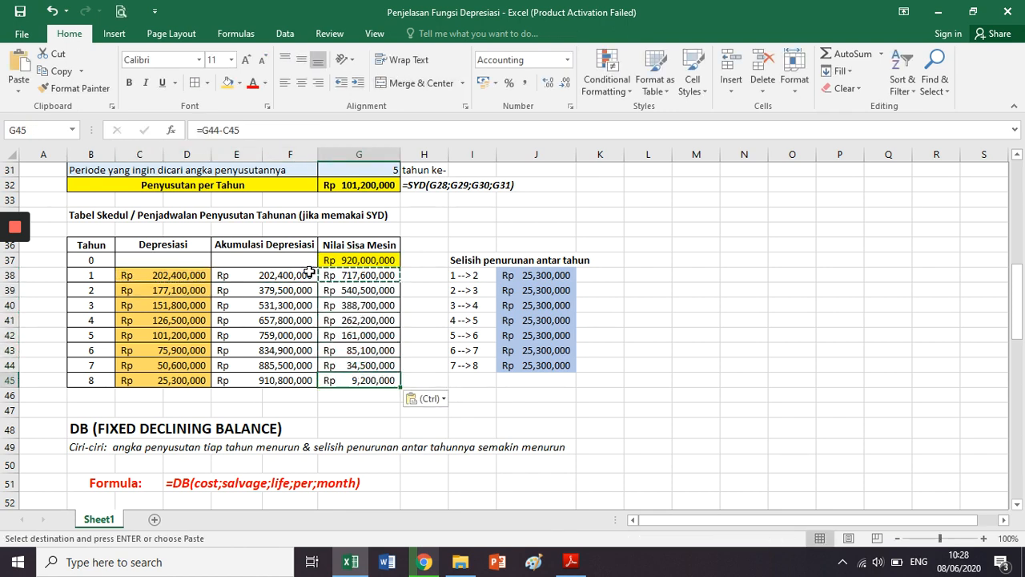
# Step: Restore the yellow fill on the year 8 remaining value in G45
pyautogui.click(228, 82)
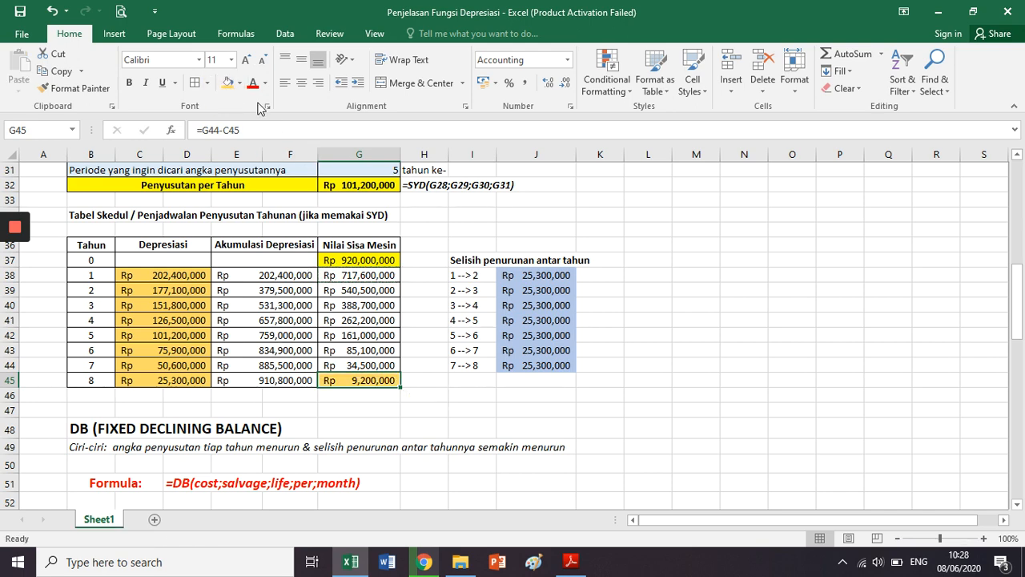
pyautogui.click(240, 83)
pyautogui.press('Escape')
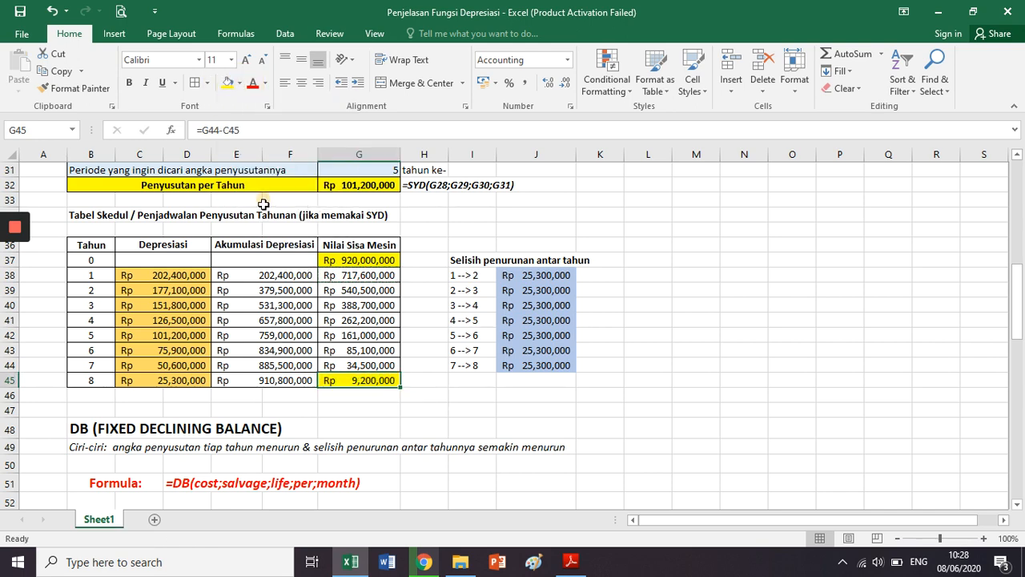
# Step: Check the schedule's starting and final Nilai Sisa Mesin values against the cost in G28 and the salvage value in G29
pyautogui.click(353, 350)
pyautogui.scroll(1, 353, 362)
pyautogui.moveTo(370, 185); pyautogui.dragTo(374, 170)
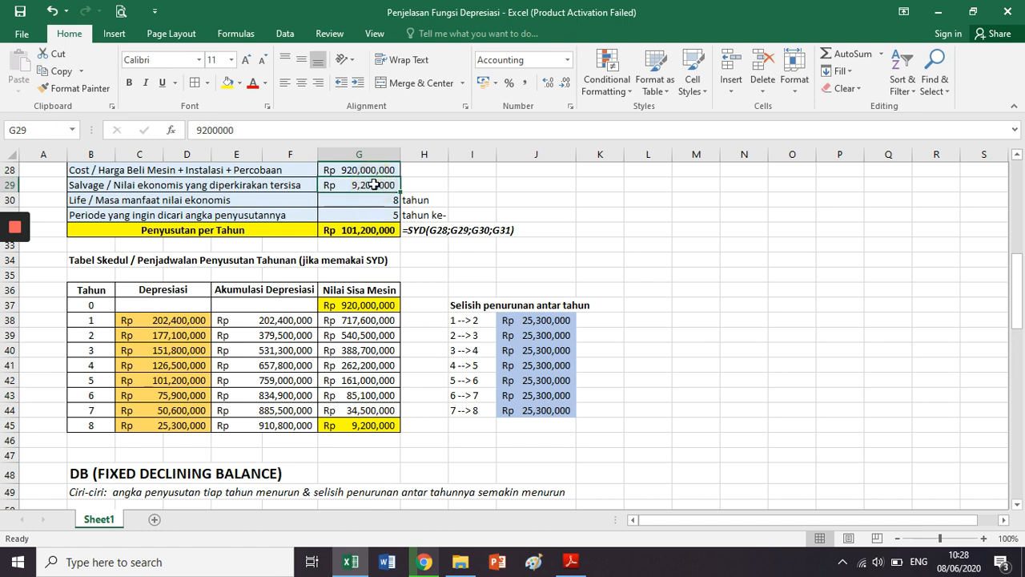
pyautogui.click(373, 169)
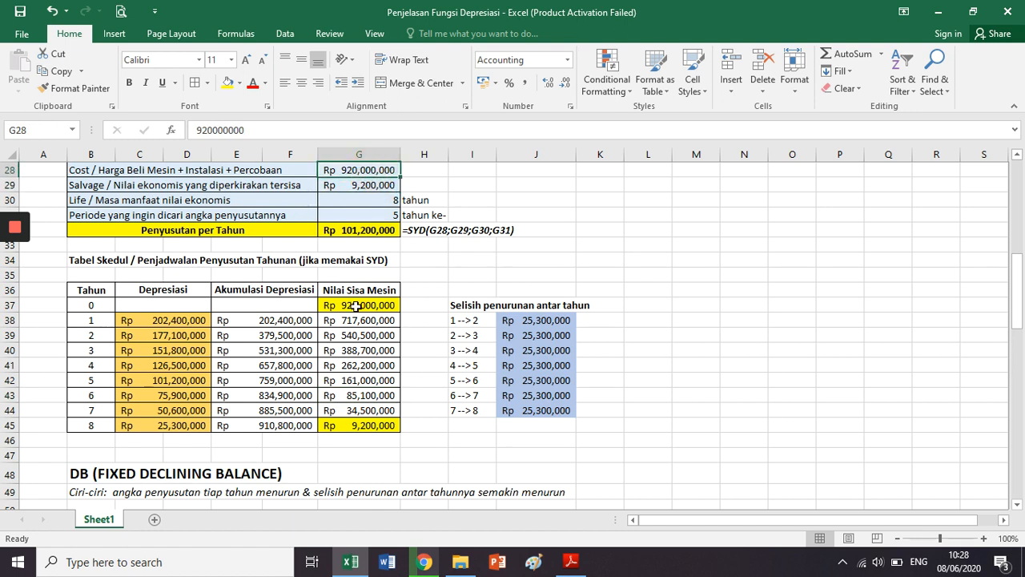
pyautogui.click(341, 187)
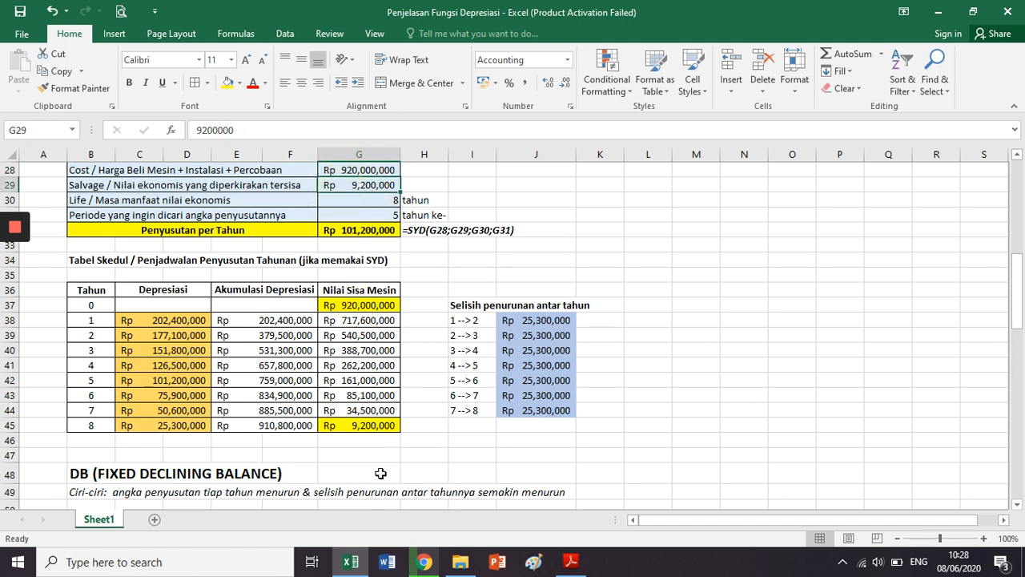
pyautogui.click(379, 427)
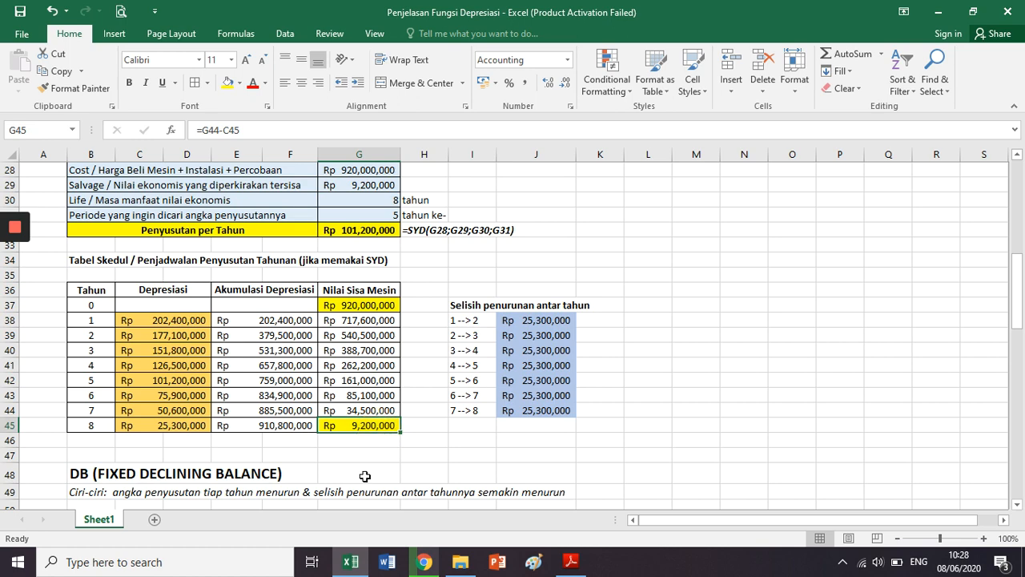
# Step: Read the DB (Fixed Declining Balance) heading and the first part of its characteristic in row 49 about yearly depreciation
pyautogui.scroll(-6, 364, 475)
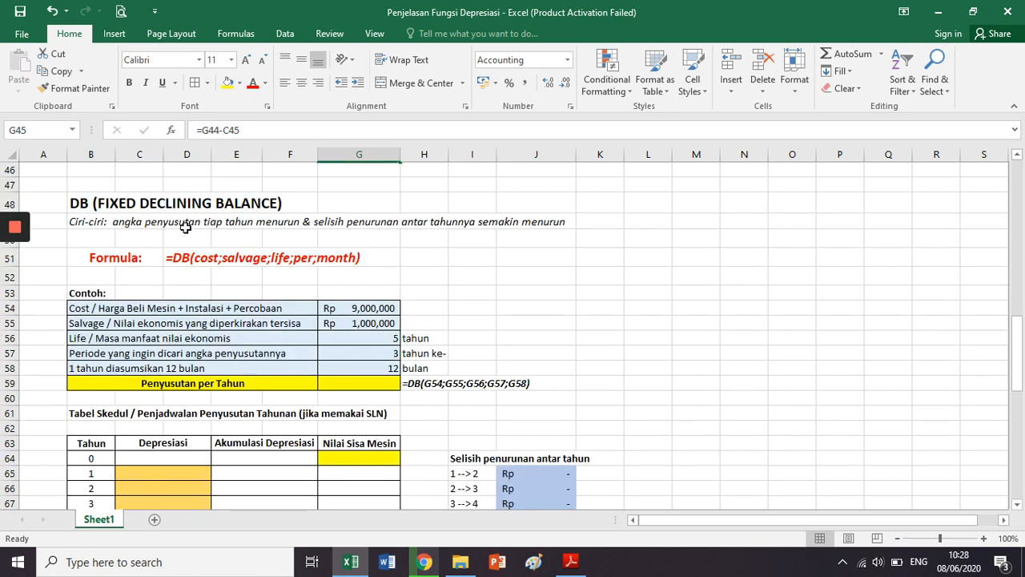
pyautogui.scroll(-1, 185, 227)
pyautogui.scroll(1, 181, 225)
pyautogui.click(114, 203)
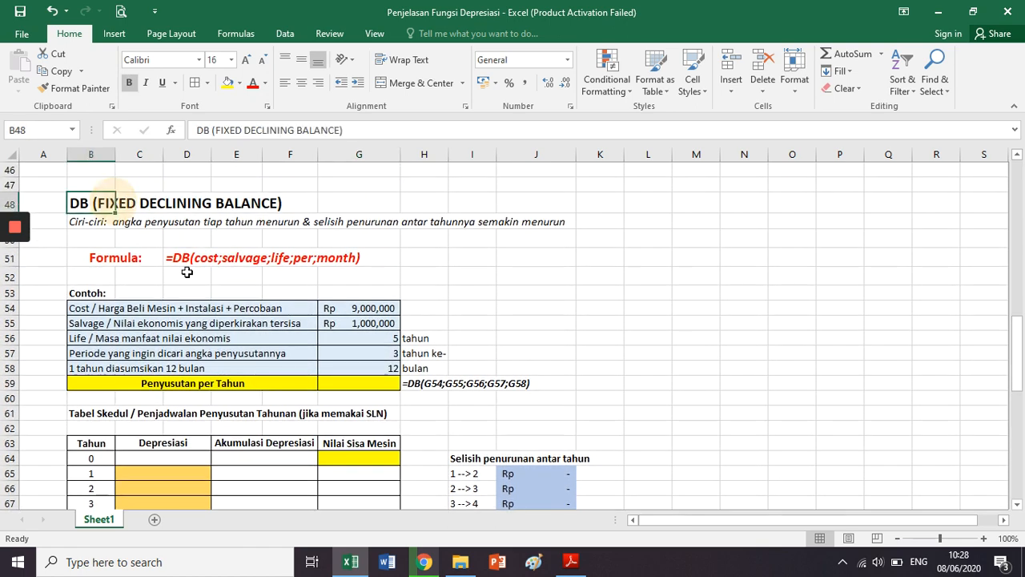
pyautogui.click(231, 128)
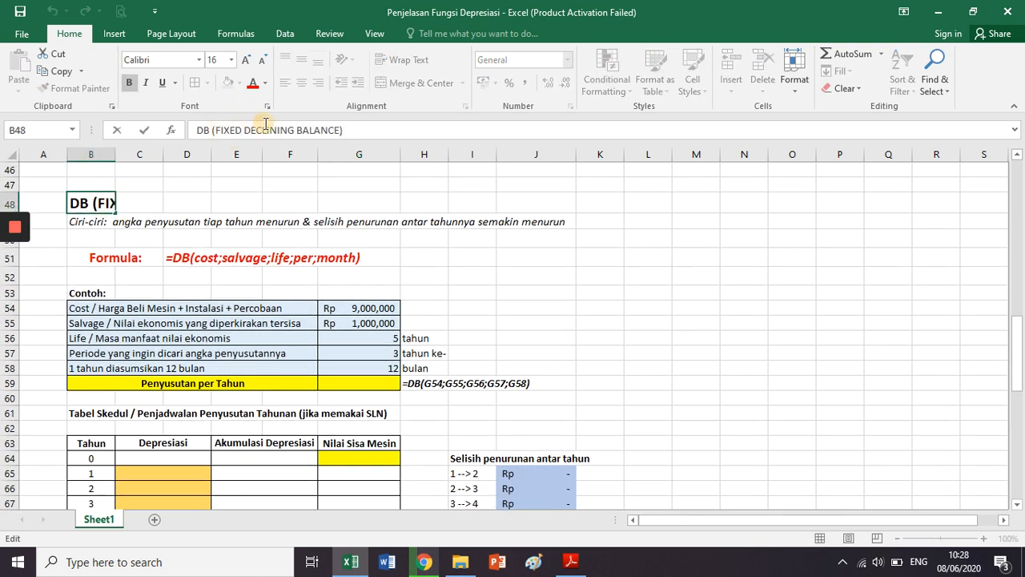
pyautogui.click(144, 205)
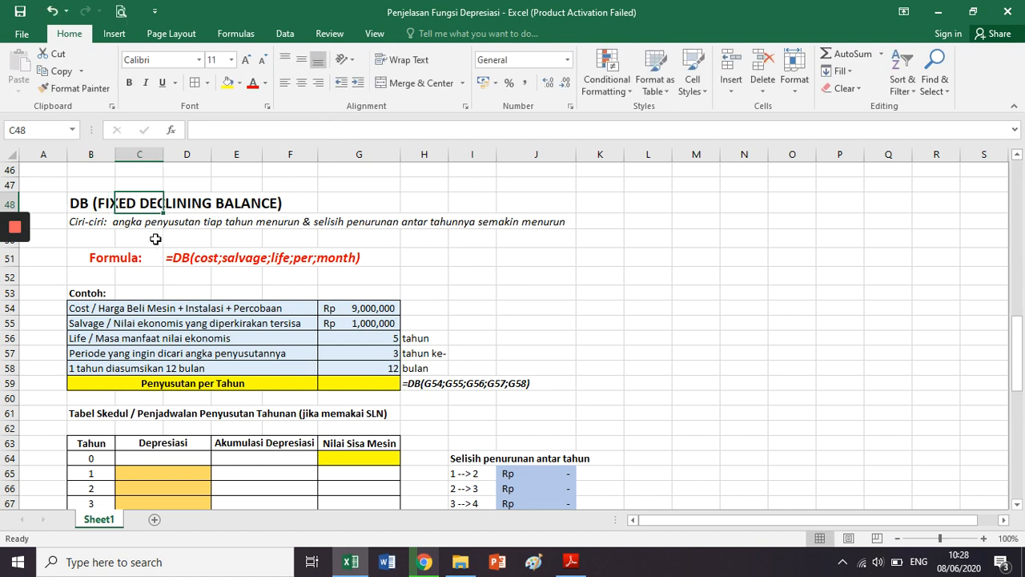
pyautogui.click(146, 222)
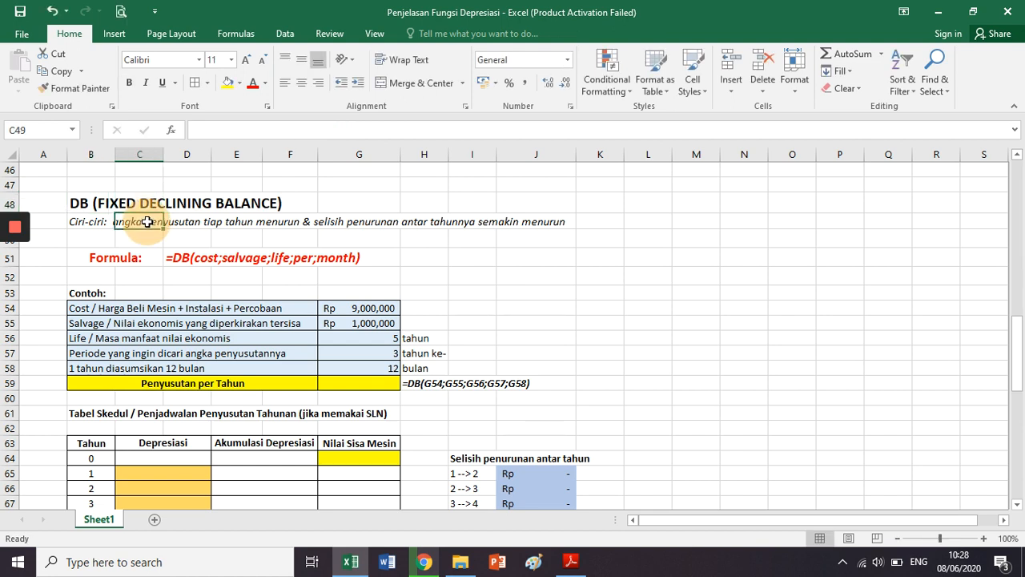
pyautogui.moveTo(147, 222); pyautogui.dragTo(273, 225)
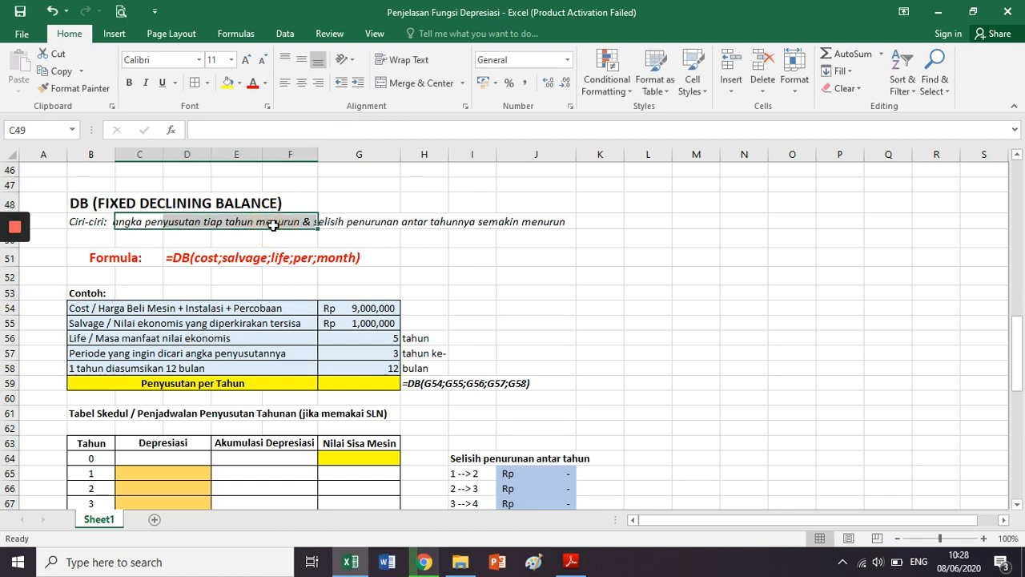
# Step: Compare the SYD characteristic in row 23 with the DB characteristic in row 49 regarding the differences between years
pyautogui.scroll(11, 273, 225)
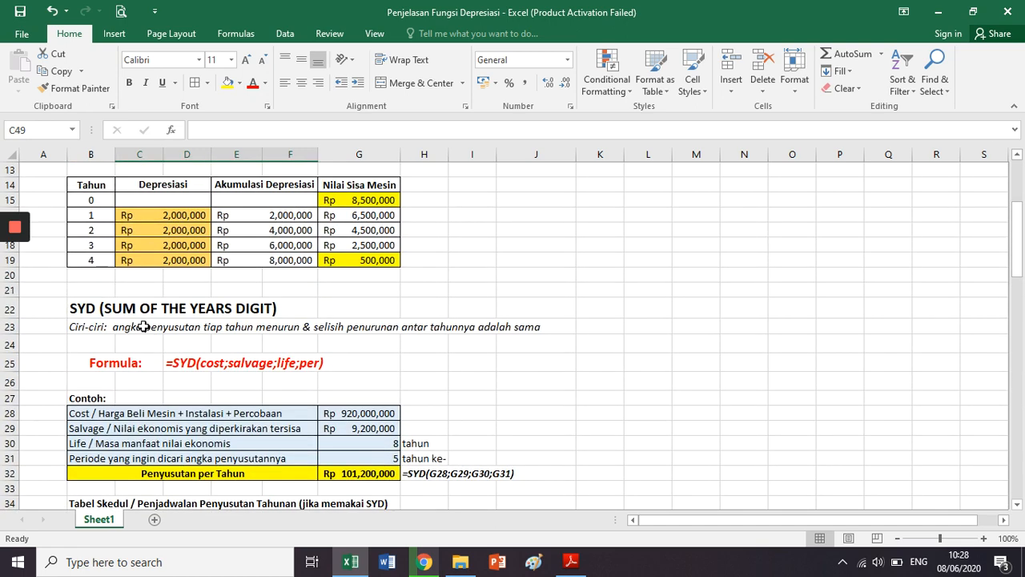
pyautogui.moveTo(141, 322); pyautogui.dragTo(556, 327)
pyautogui.scroll(-1, 464, 353)
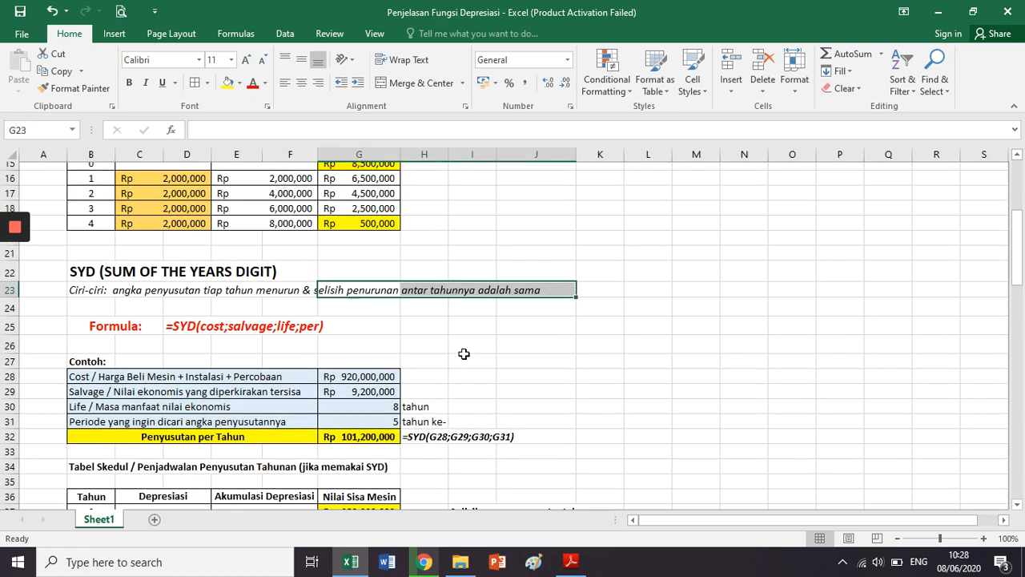
pyautogui.scroll(-9, 554, 283)
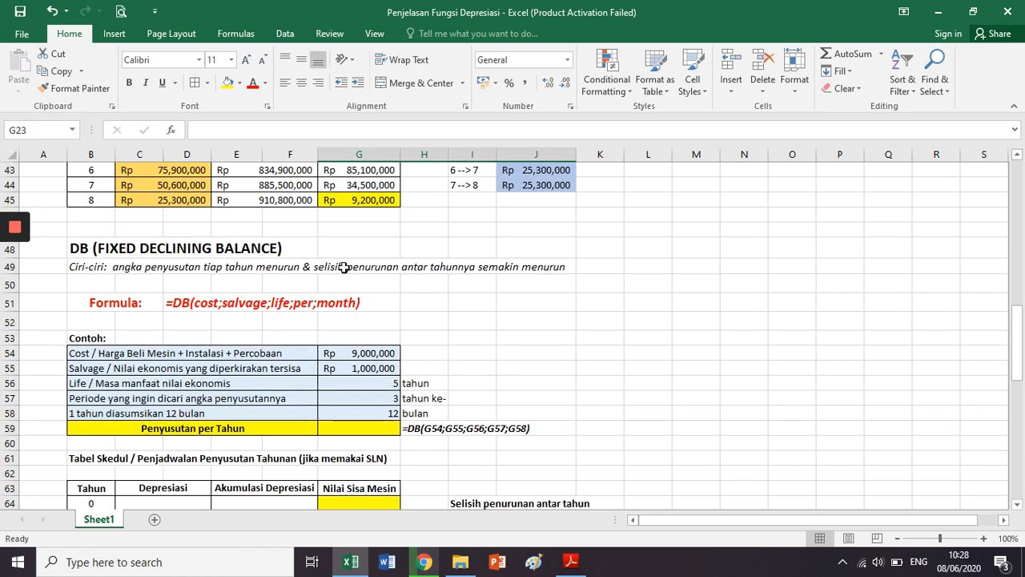
pyautogui.moveTo(340, 266); pyautogui.dragTo(521, 264)
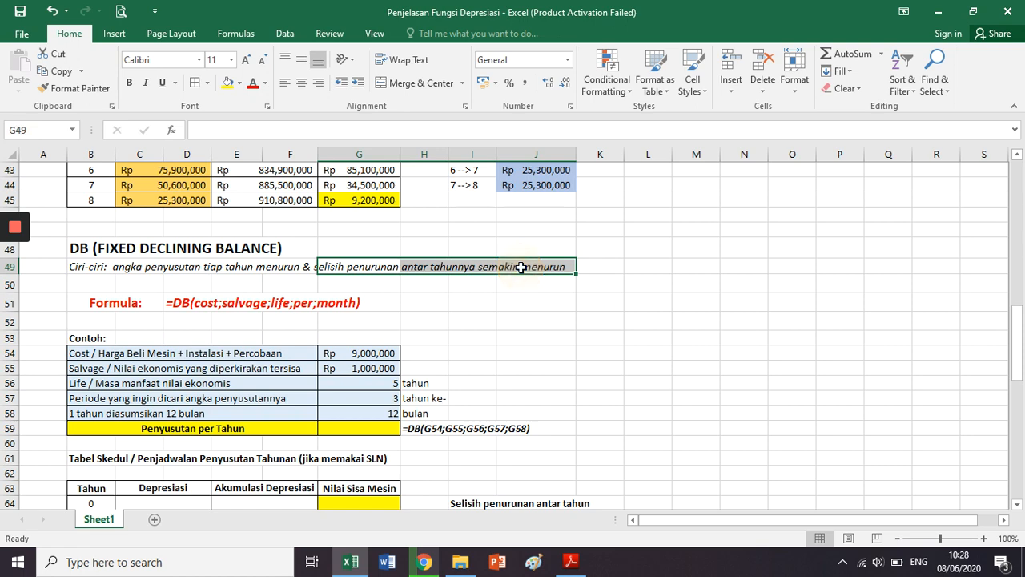
# Step: Compare the DB section's Selisih penurunan antar tahun table with the corresponding table in the SYD section
pyautogui.scroll(-5, 521, 268)
pyautogui.moveTo(455, 237); pyautogui.dragTo(583, 344)
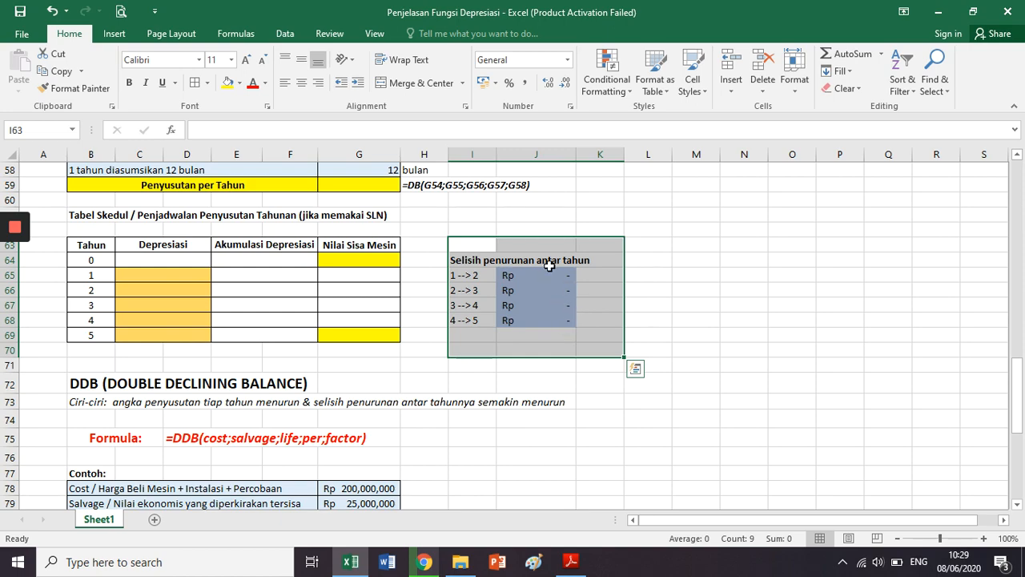
pyautogui.scroll(8, 526, 347)
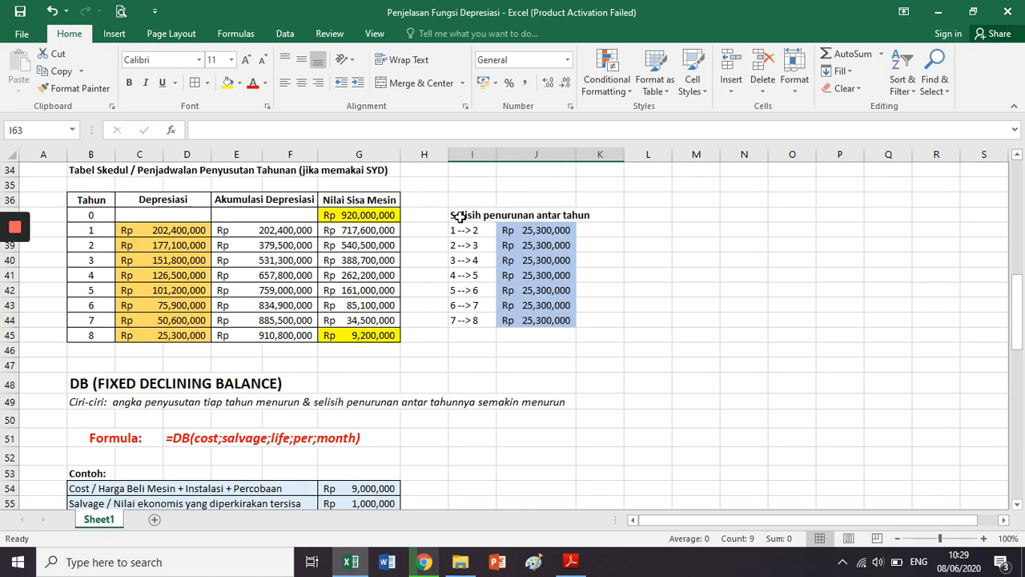
pyautogui.moveTo(459, 216); pyautogui.dragTo(609, 320)
pyautogui.click(469, 347)
pyautogui.scroll(-4, 470, 347)
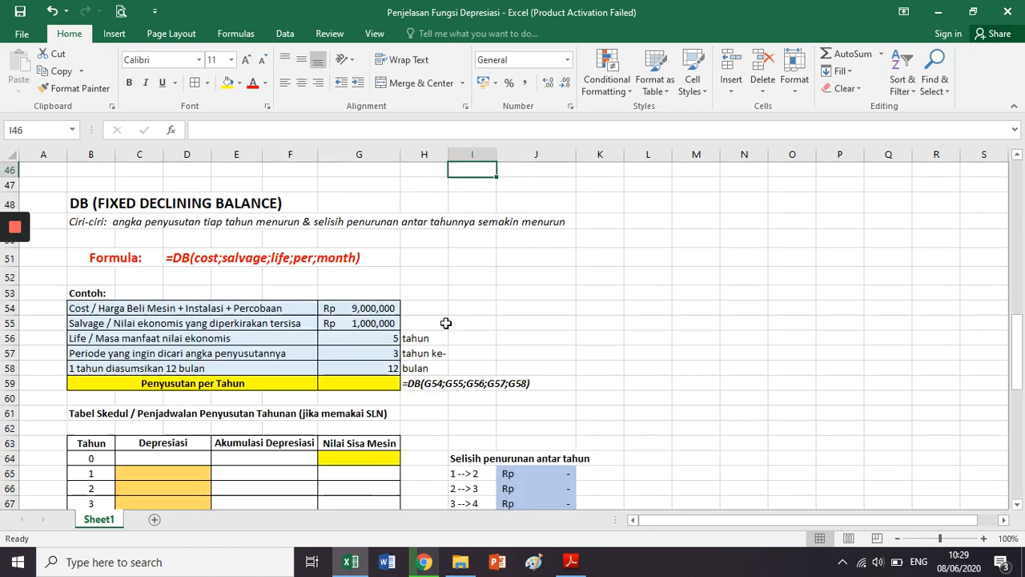
# Step: Compare the arguments of the DB formula in D51 with those of the SYD formula in D25
pyautogui.click(183, 257)
pyautogui.scroll(-1, 187, 256)
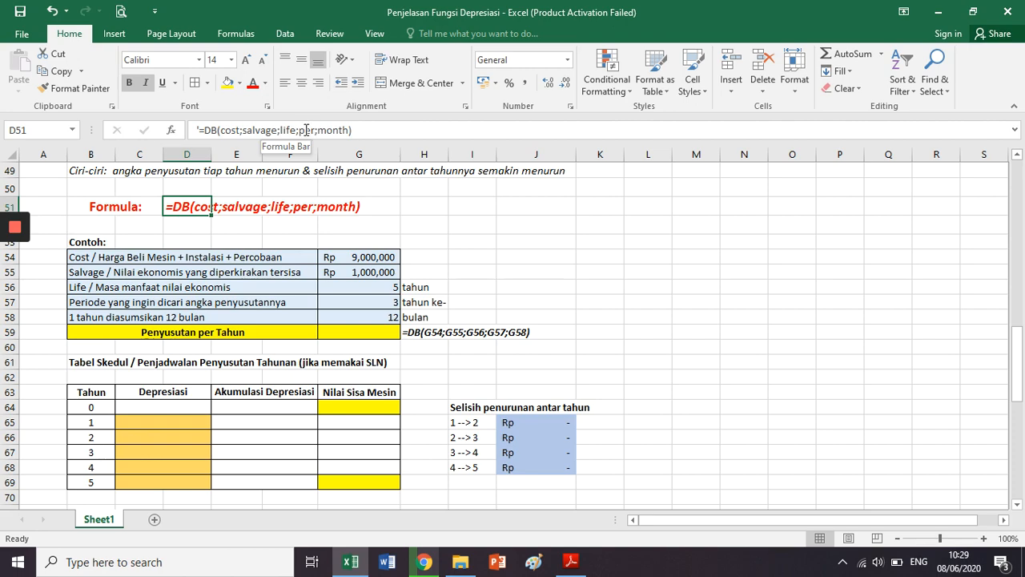
pyautogui.scroll(10, 186, 259)
pyautogui.click(184, 273)
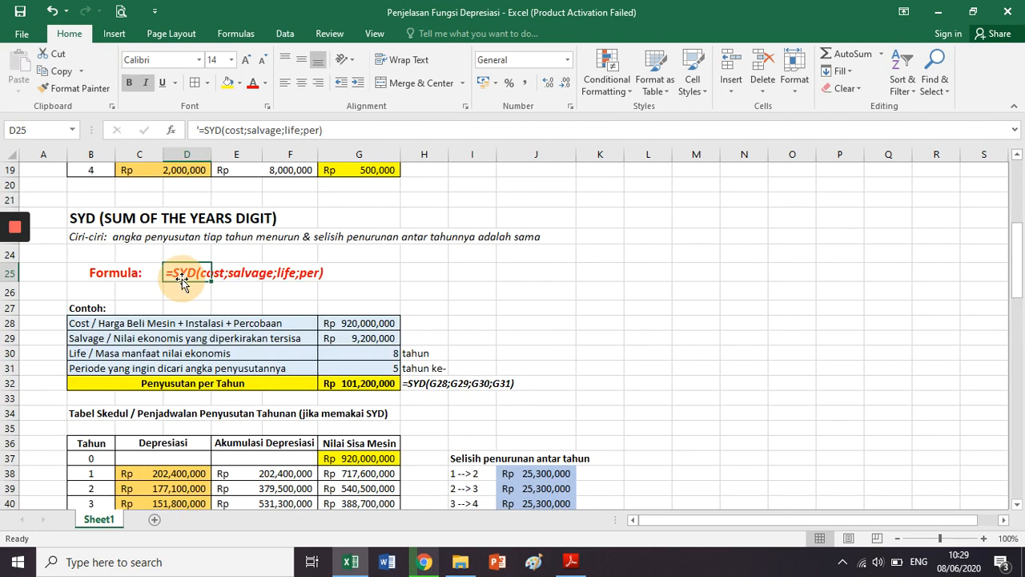
# Step: Examine the month argument in the DB formula text in D51 and the related 12-month assumption in row 58
pyautogui.scroll(-9, 182, 279)
pyautogui.click(187, 257)
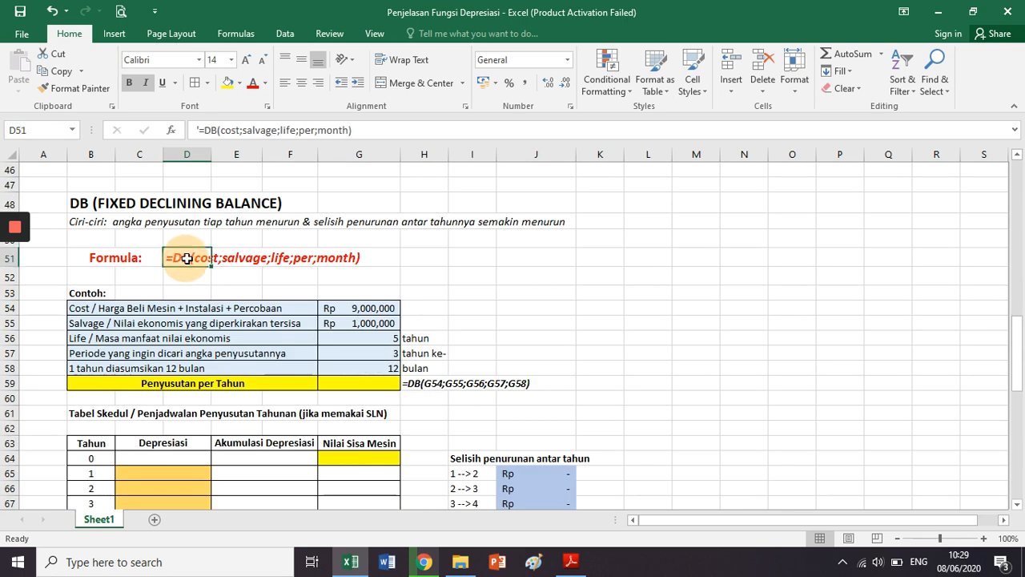
pyautogui.click(332, 135)
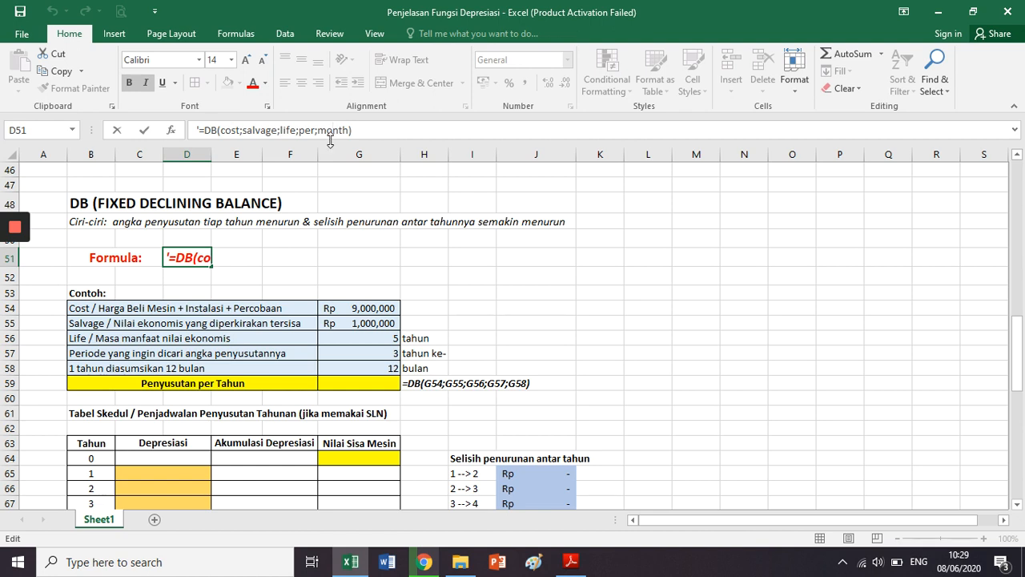
pyautogui.press('Tab')
pyautogui.scroll(-1, 332, 236)
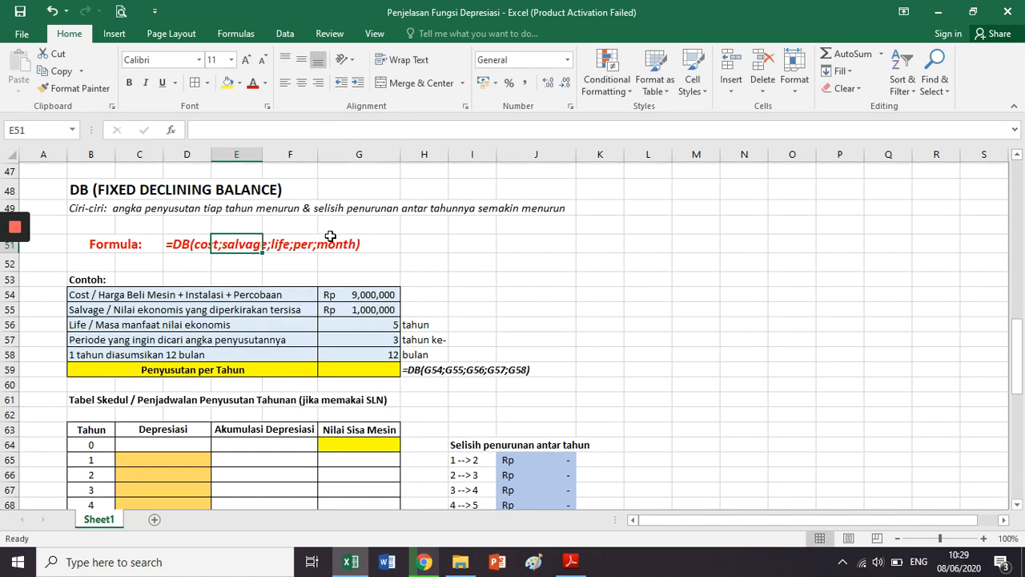
pyautogui.click(223, 318)
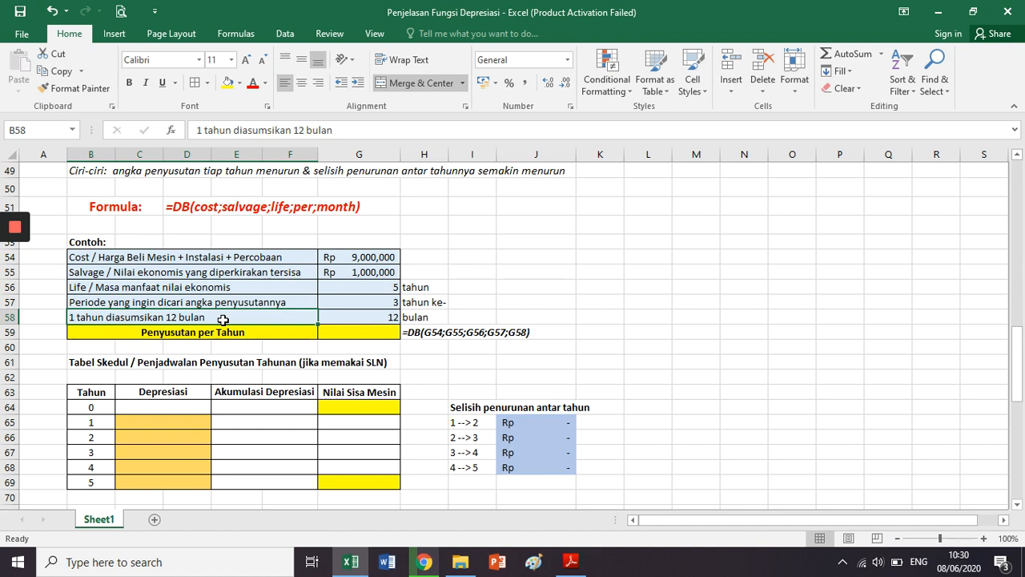
# Step: Enclose the month argument of the DB formula text in D51 in square brackets, giving =DB(cost;salvage;life;per;[month])
pyautogui.click(189, 206)
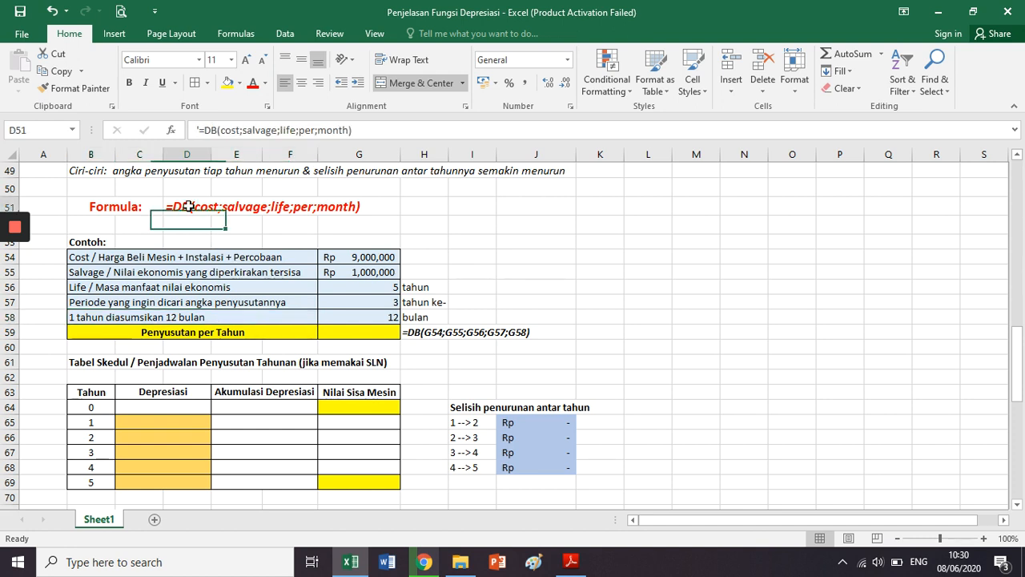
pyautogui.click(321, 130)
pyautogui.write('[')
pyautogui.click(356, 131)
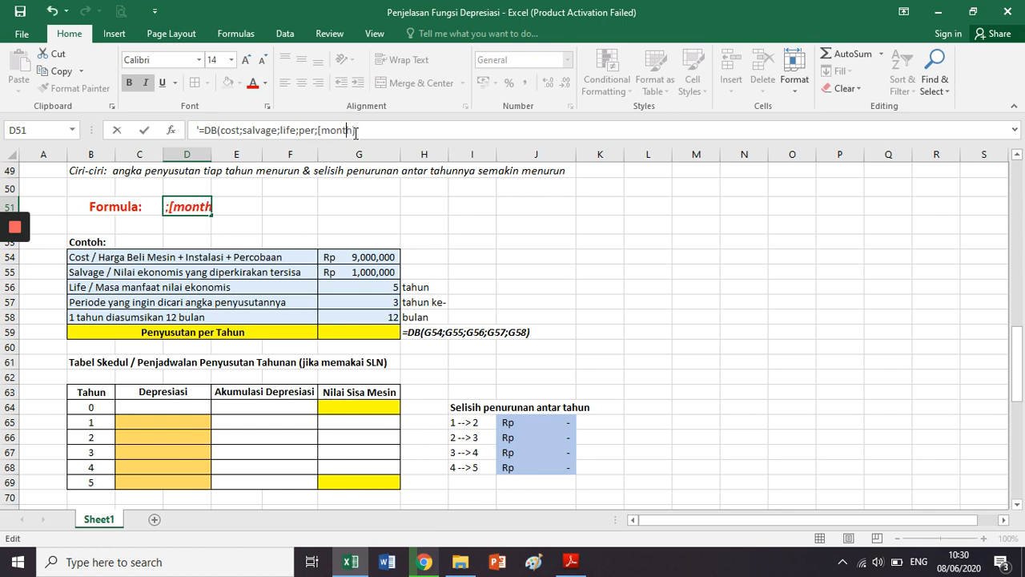
pyautogui.write(']')
pyautogui.press('Return')
pyautogui.press('Up')
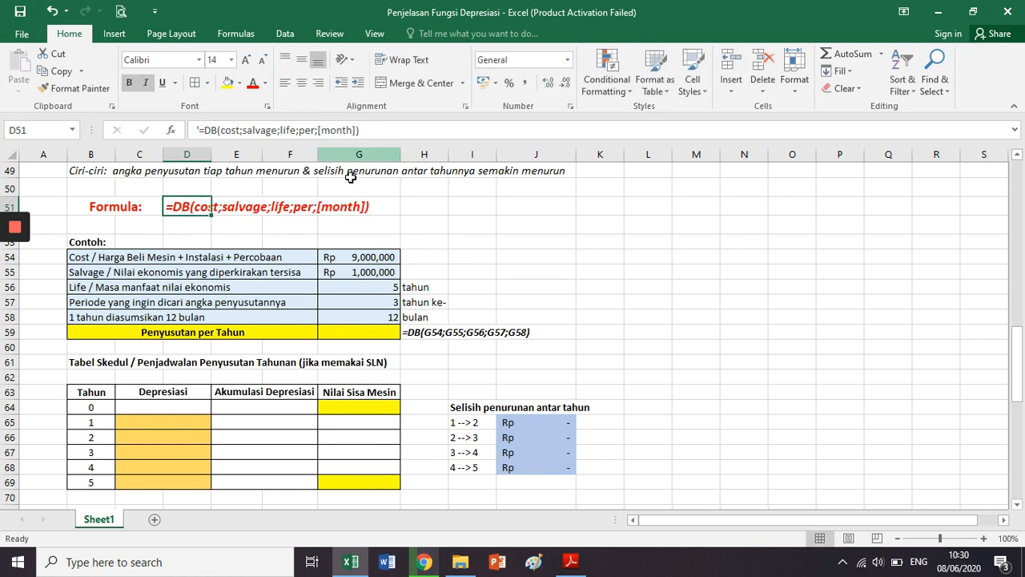
pyautogui.click(343, 207)
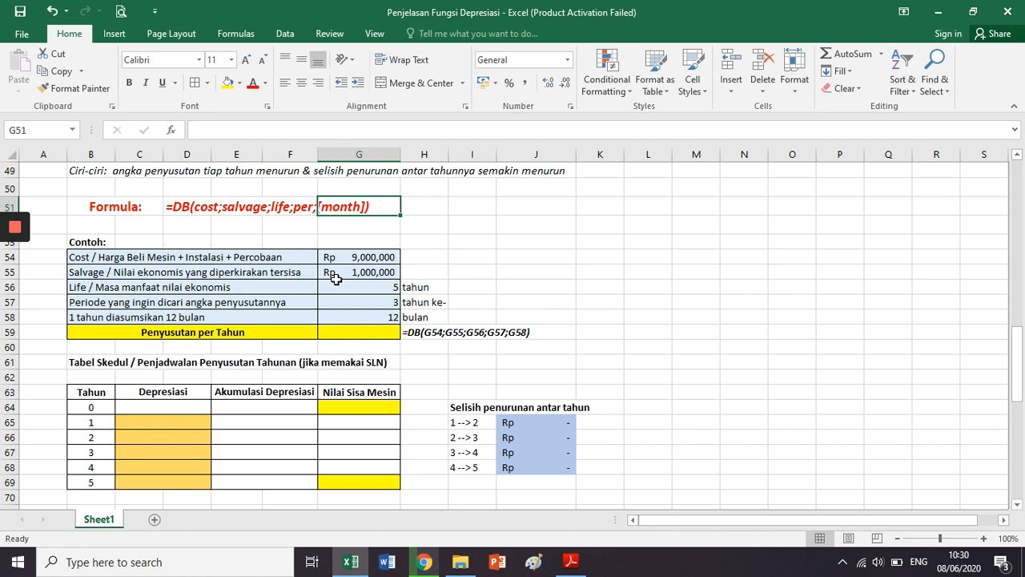